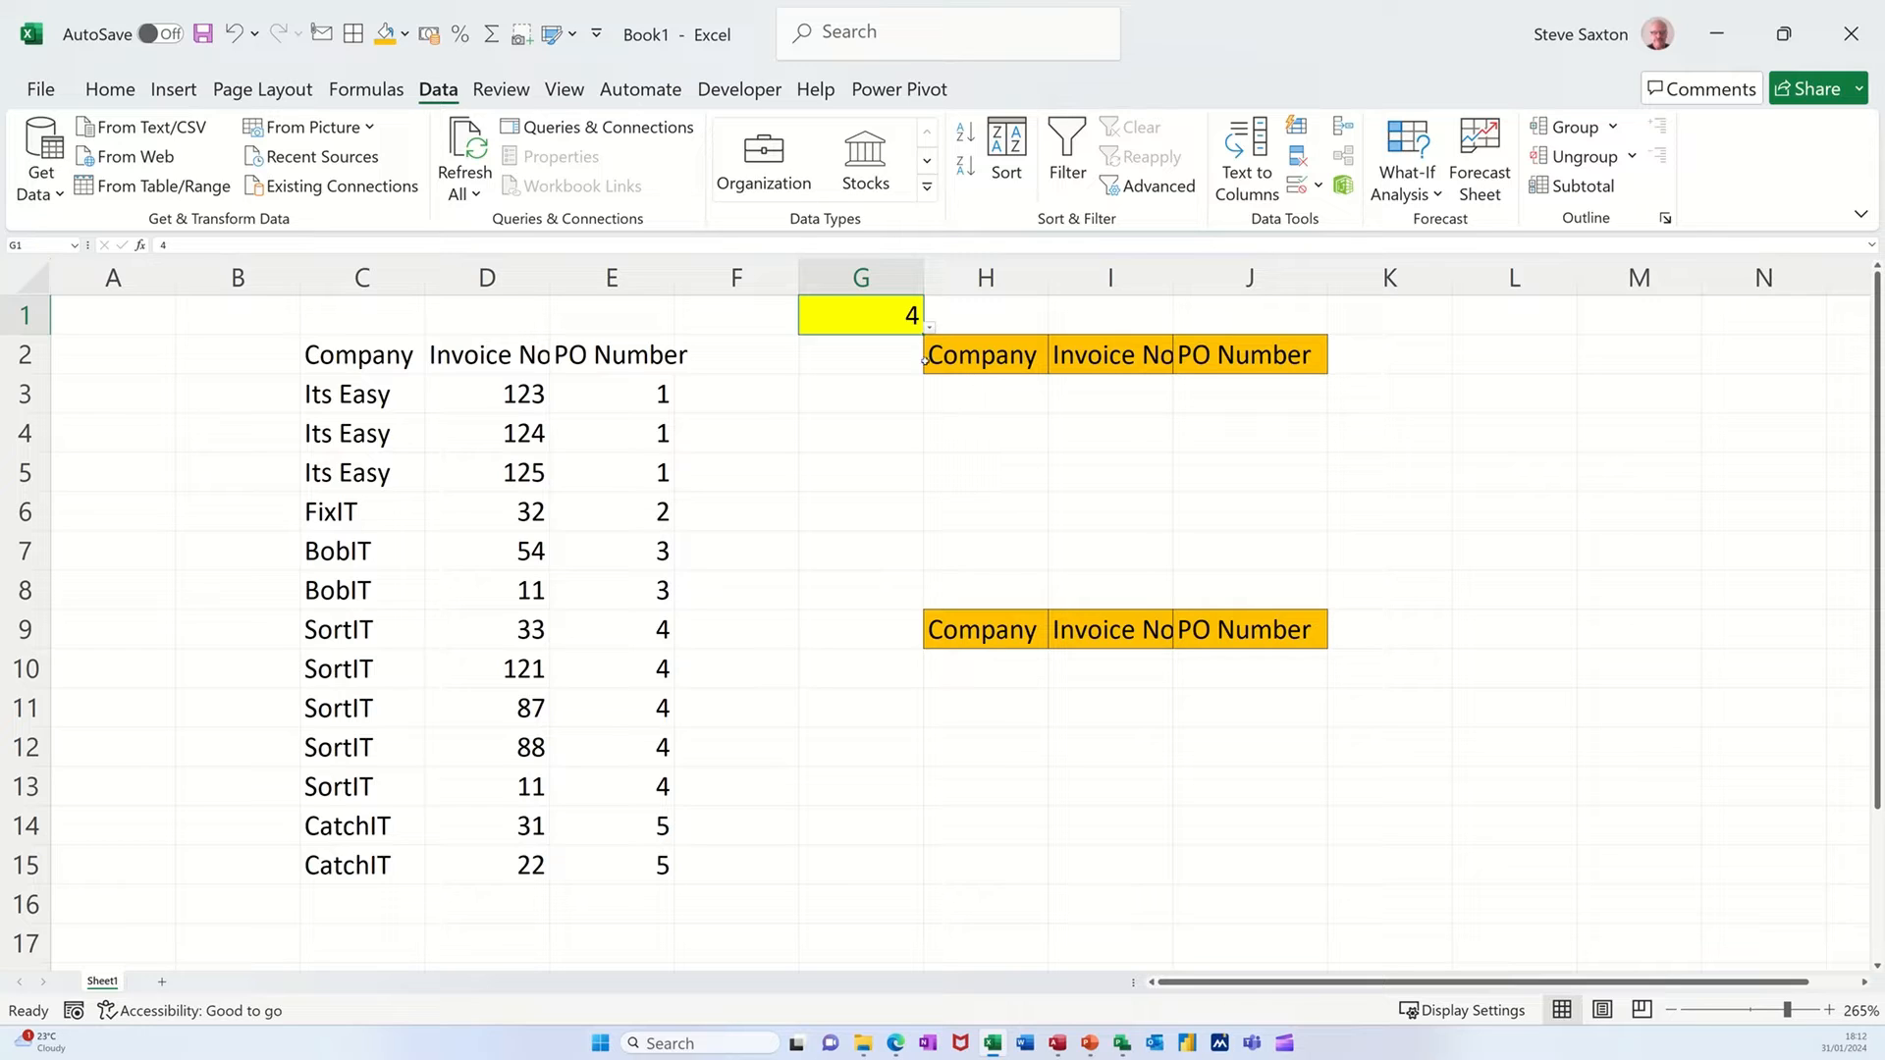
Review the list validation settings of cell G1 and choose 2 from its list of allowed values.
{"action": "left_click_drag", "start_coordinate": [979, 388], "coordinate": [1264, 428]}
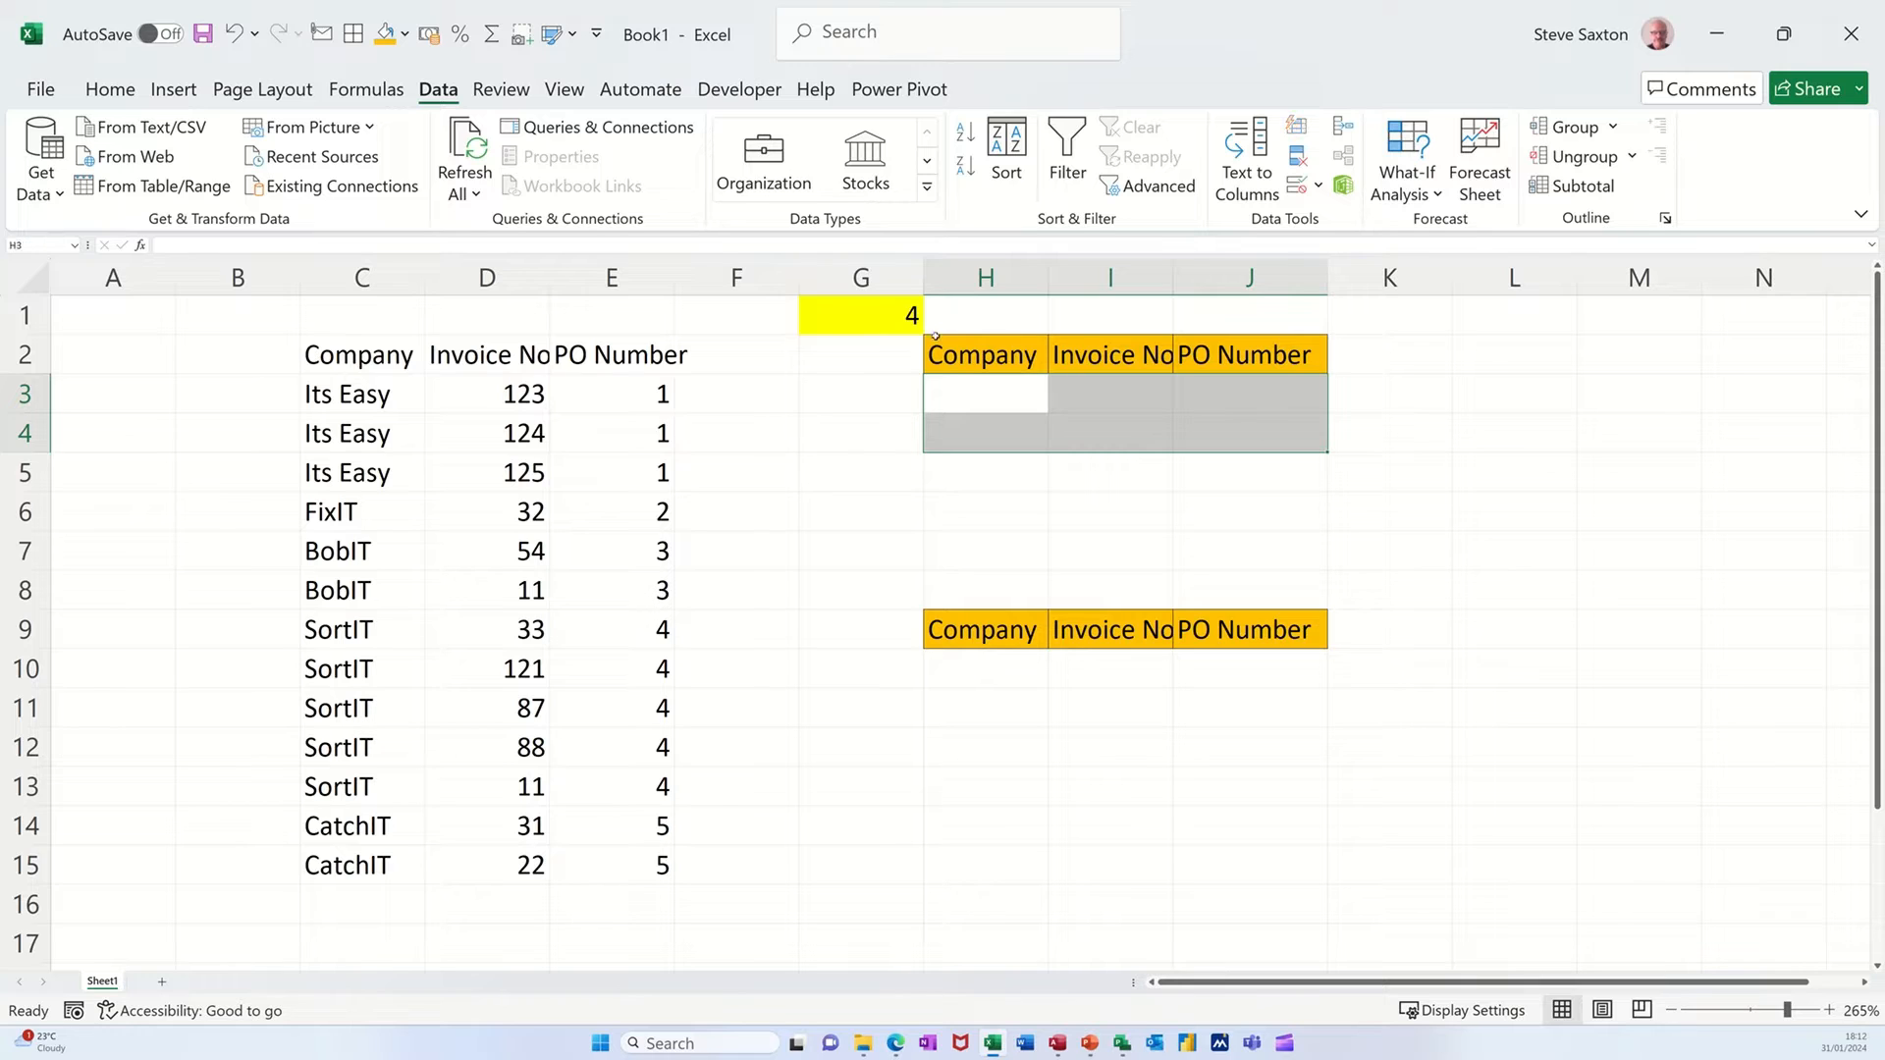
{"action": "left_click", "coordinate": [888, 319]}
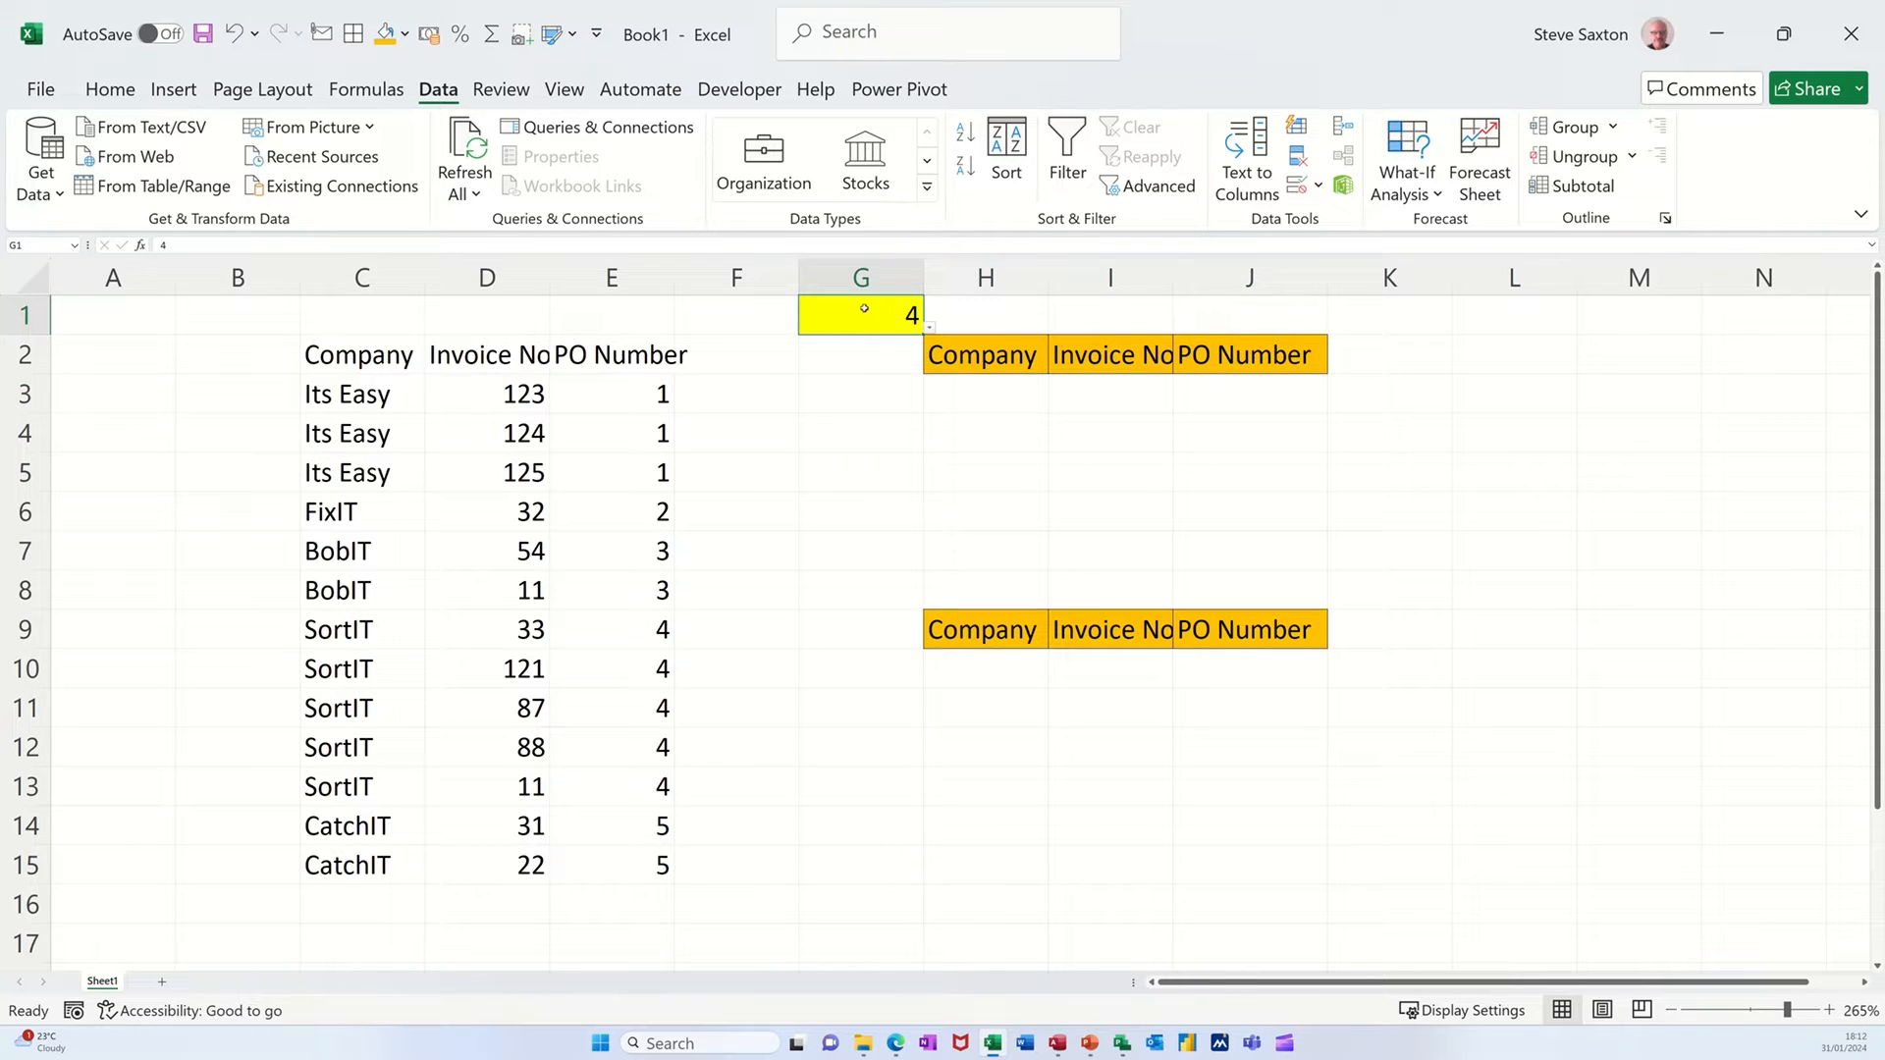
{"action": "left_click", "coordinate": [1293, 187]}
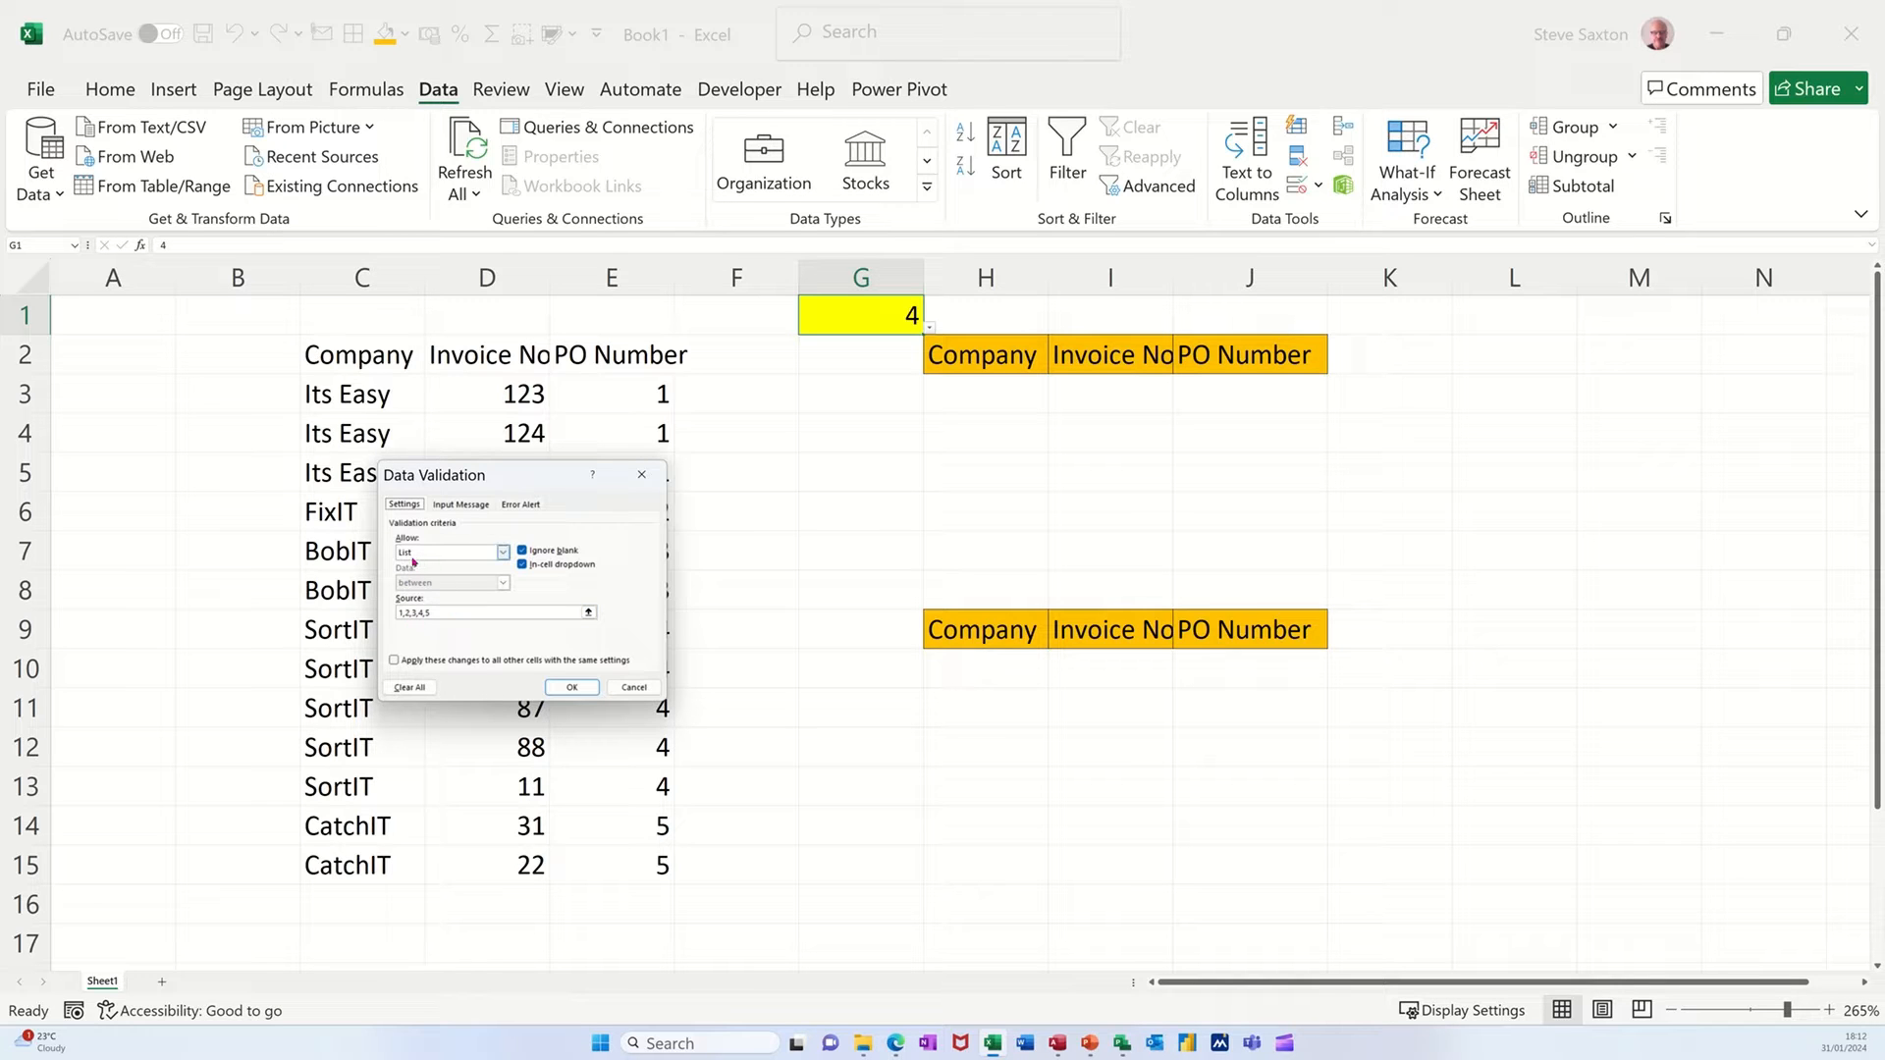
{"action": "left_click", "coordinate": [565, 687]}
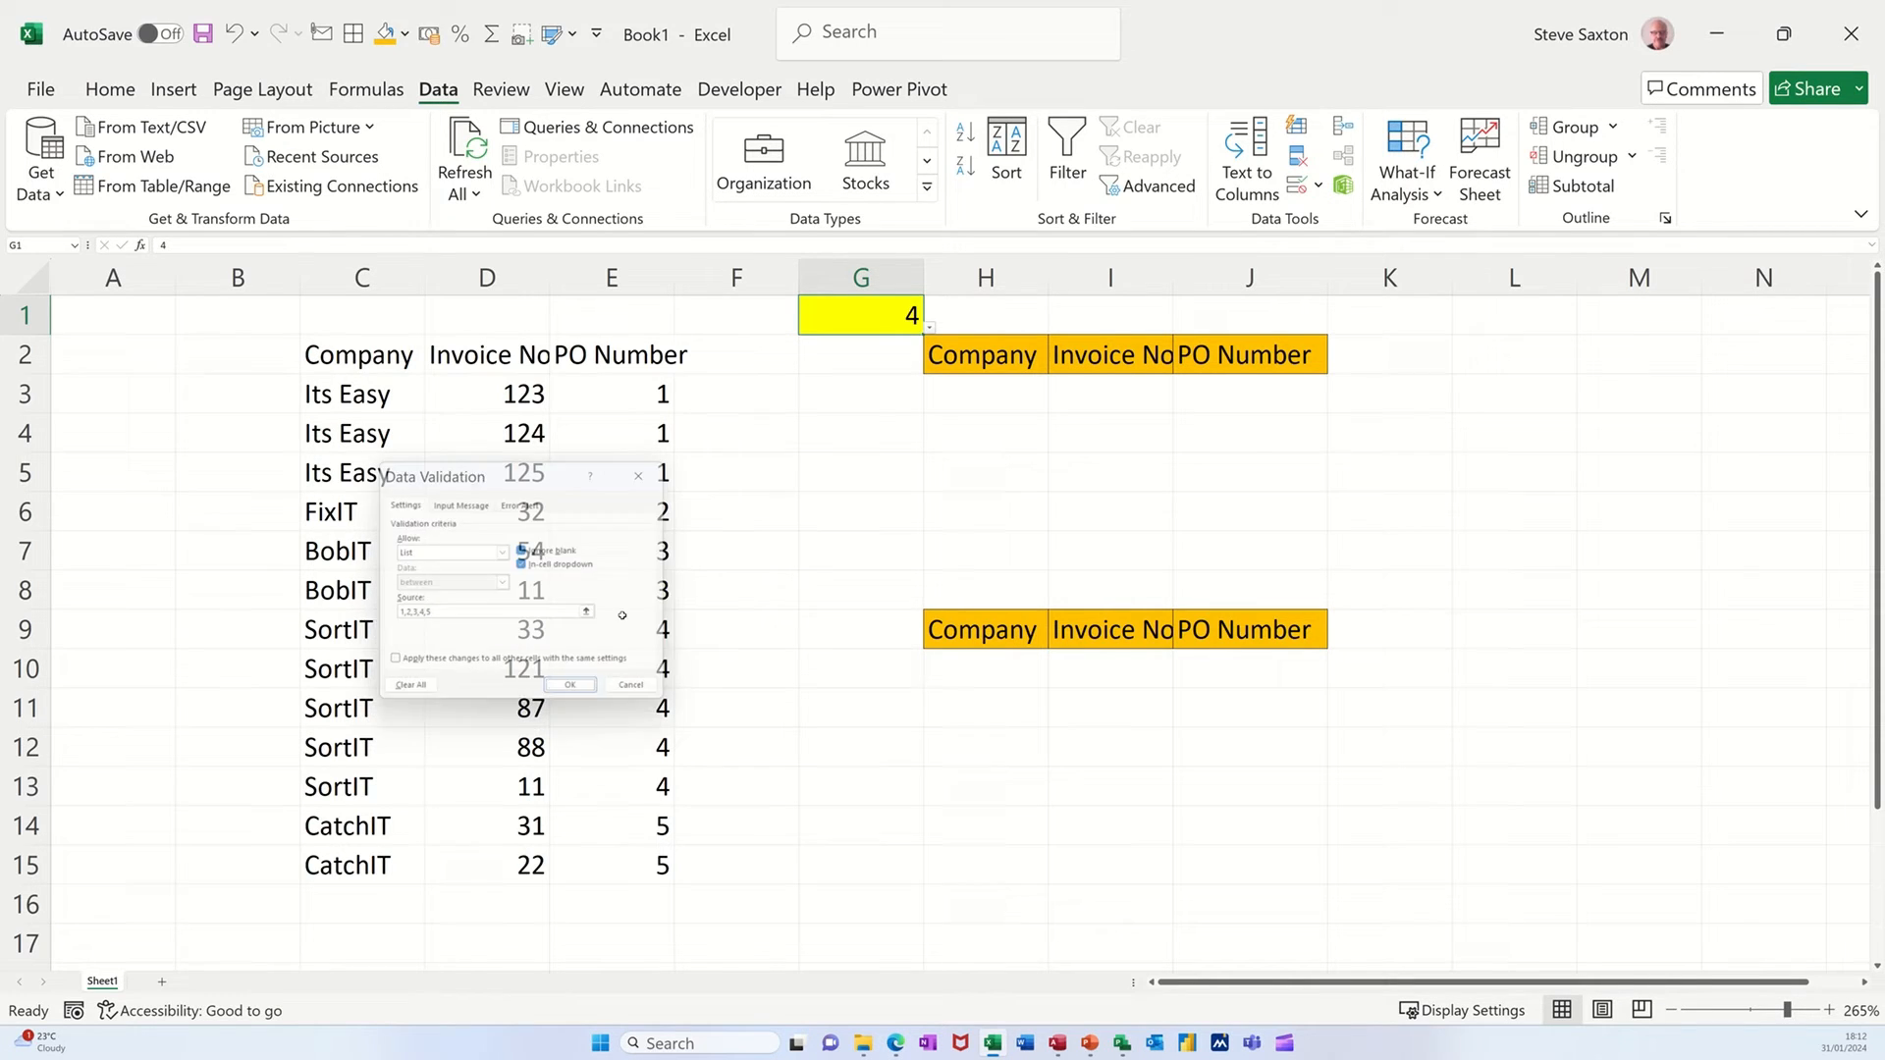
{"action": "left_click", "coordinate": [929, 330]}
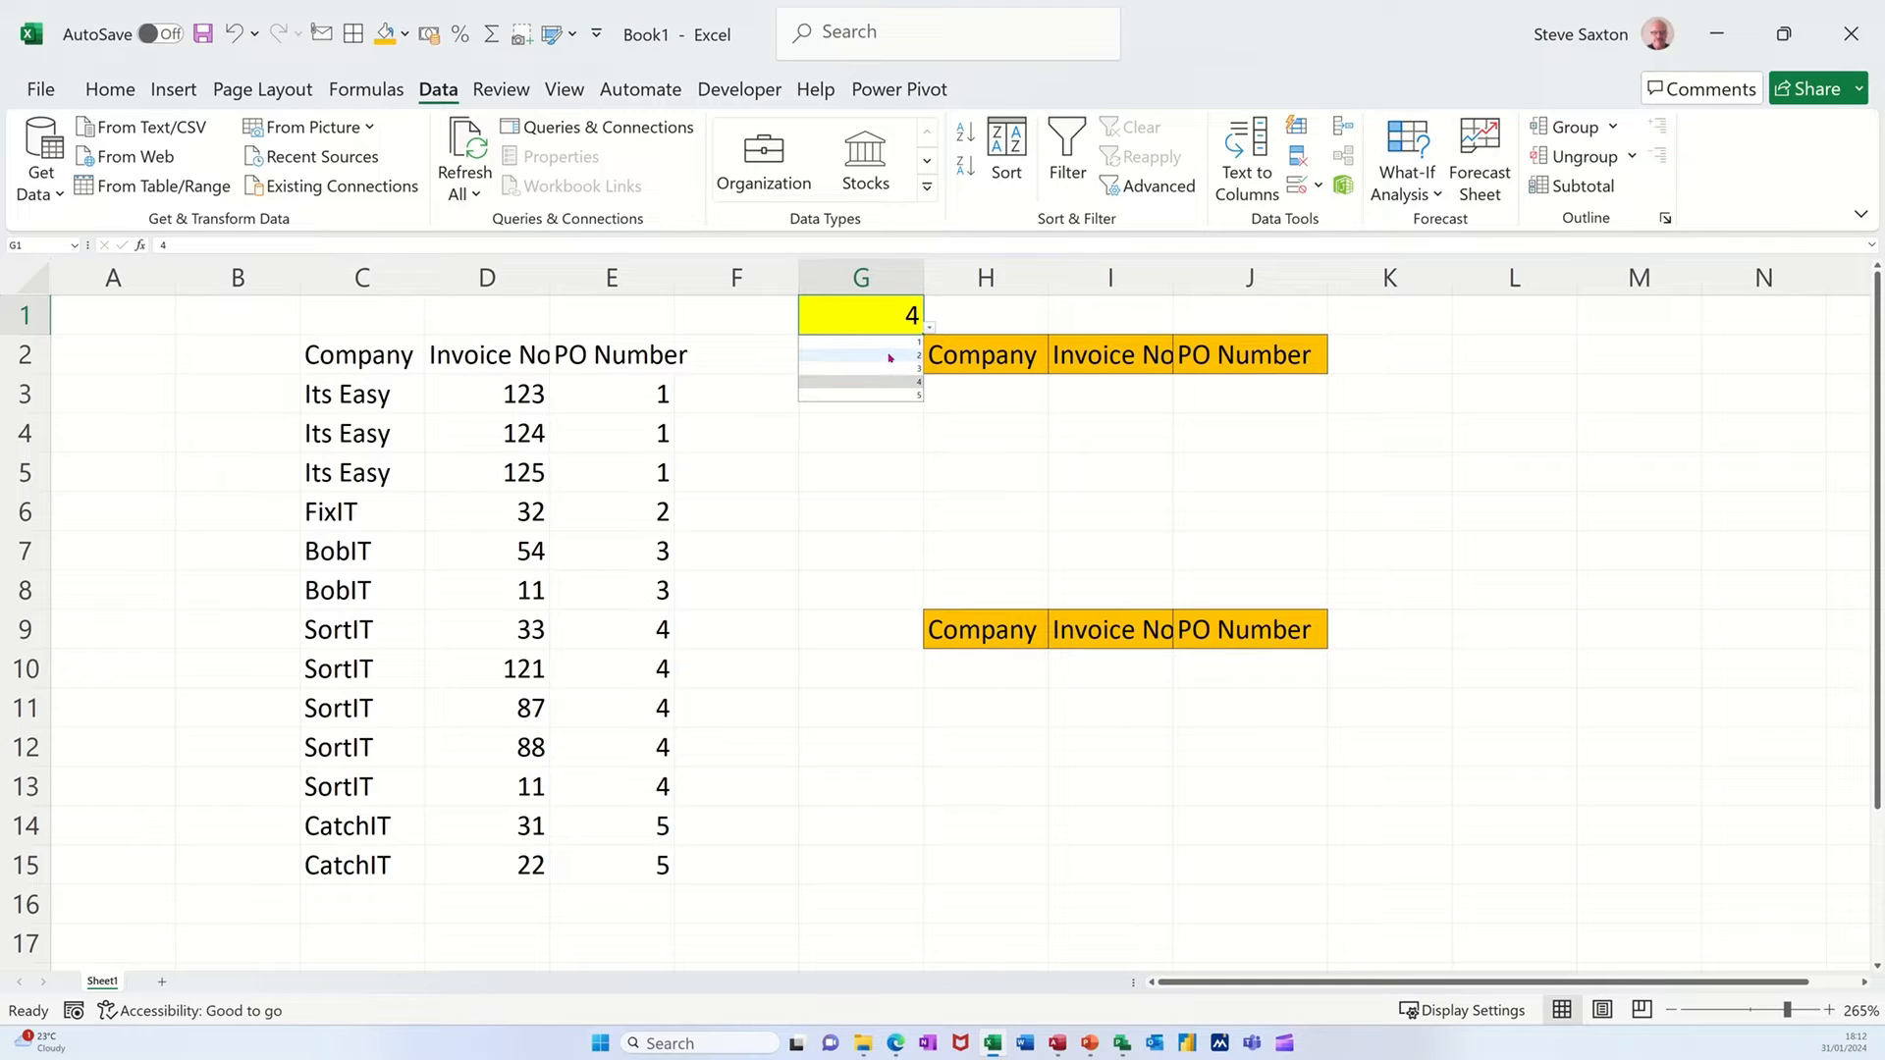
{"action": "left_click", "coordinate": [889, 357]}
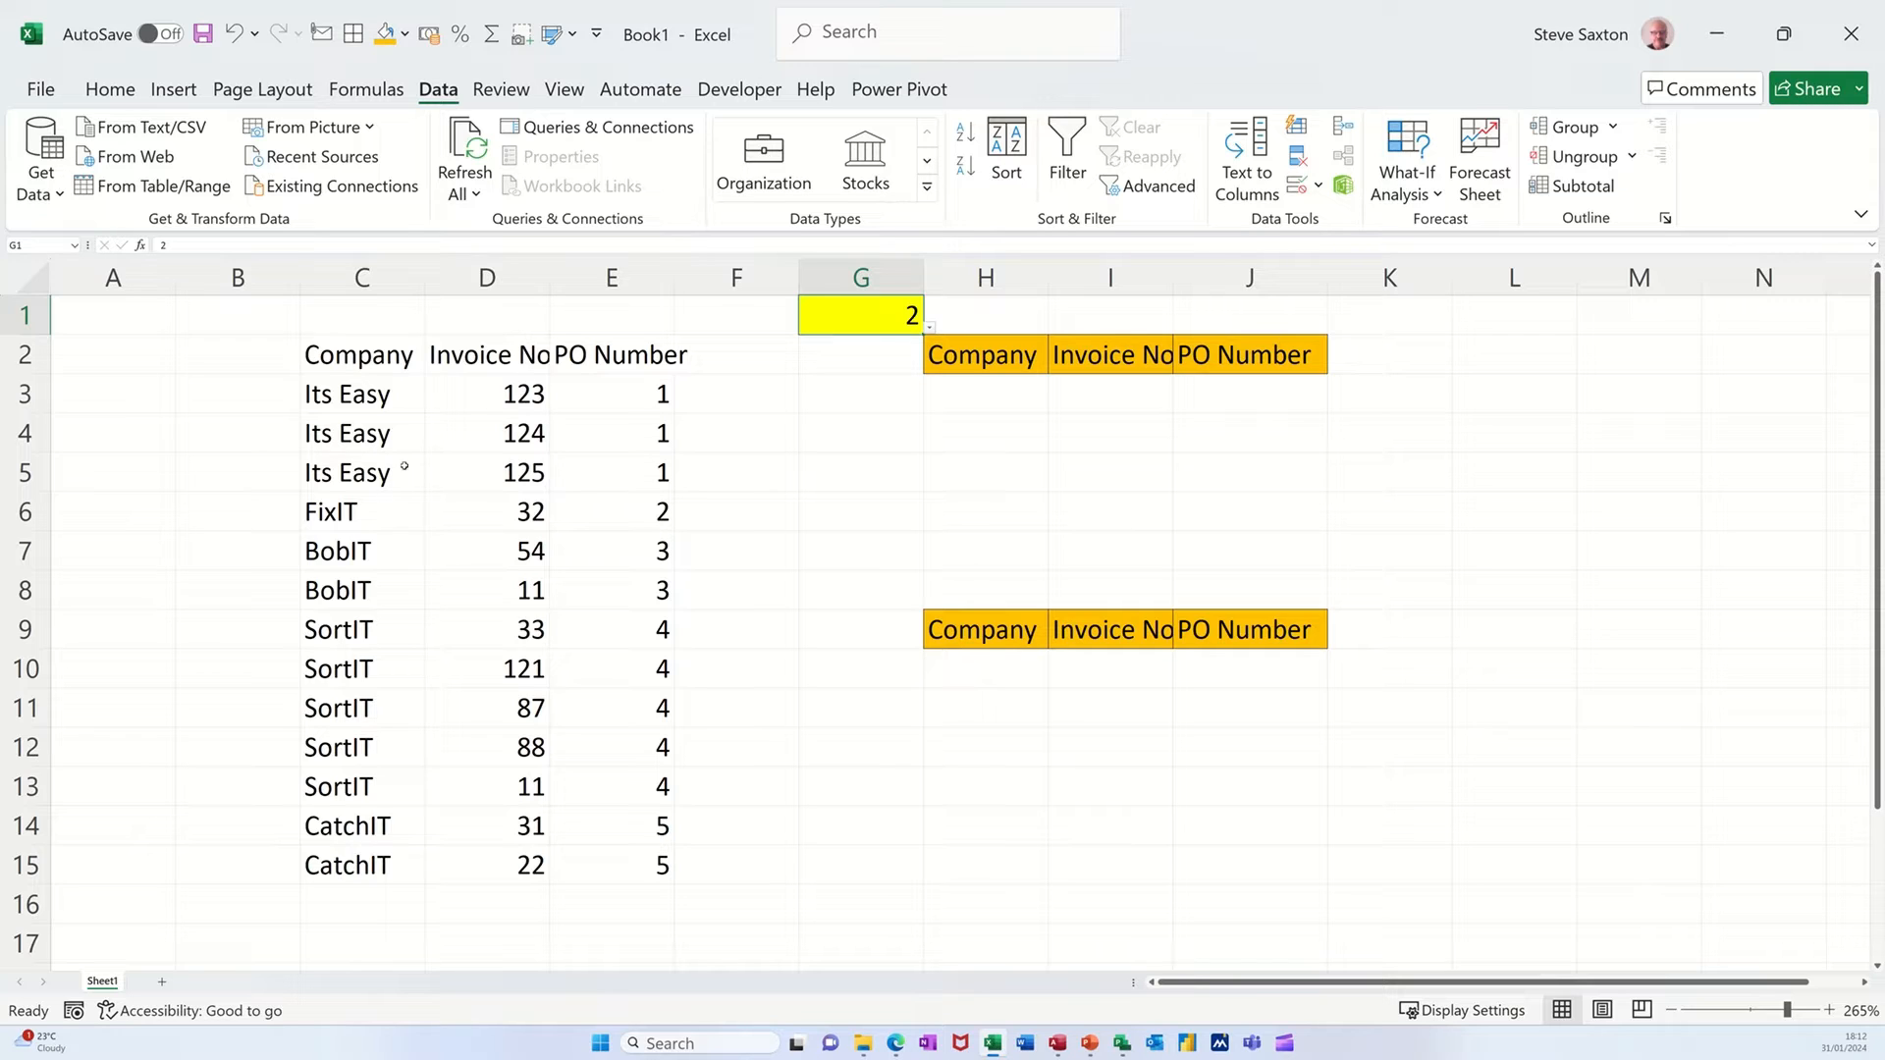
Enter a FILTER formula in H3 that returns the rows of C3:E15 whose PO numbers in E3:E15 equal G1.
{"action": "left_click", "coordinate": [976, 398]}
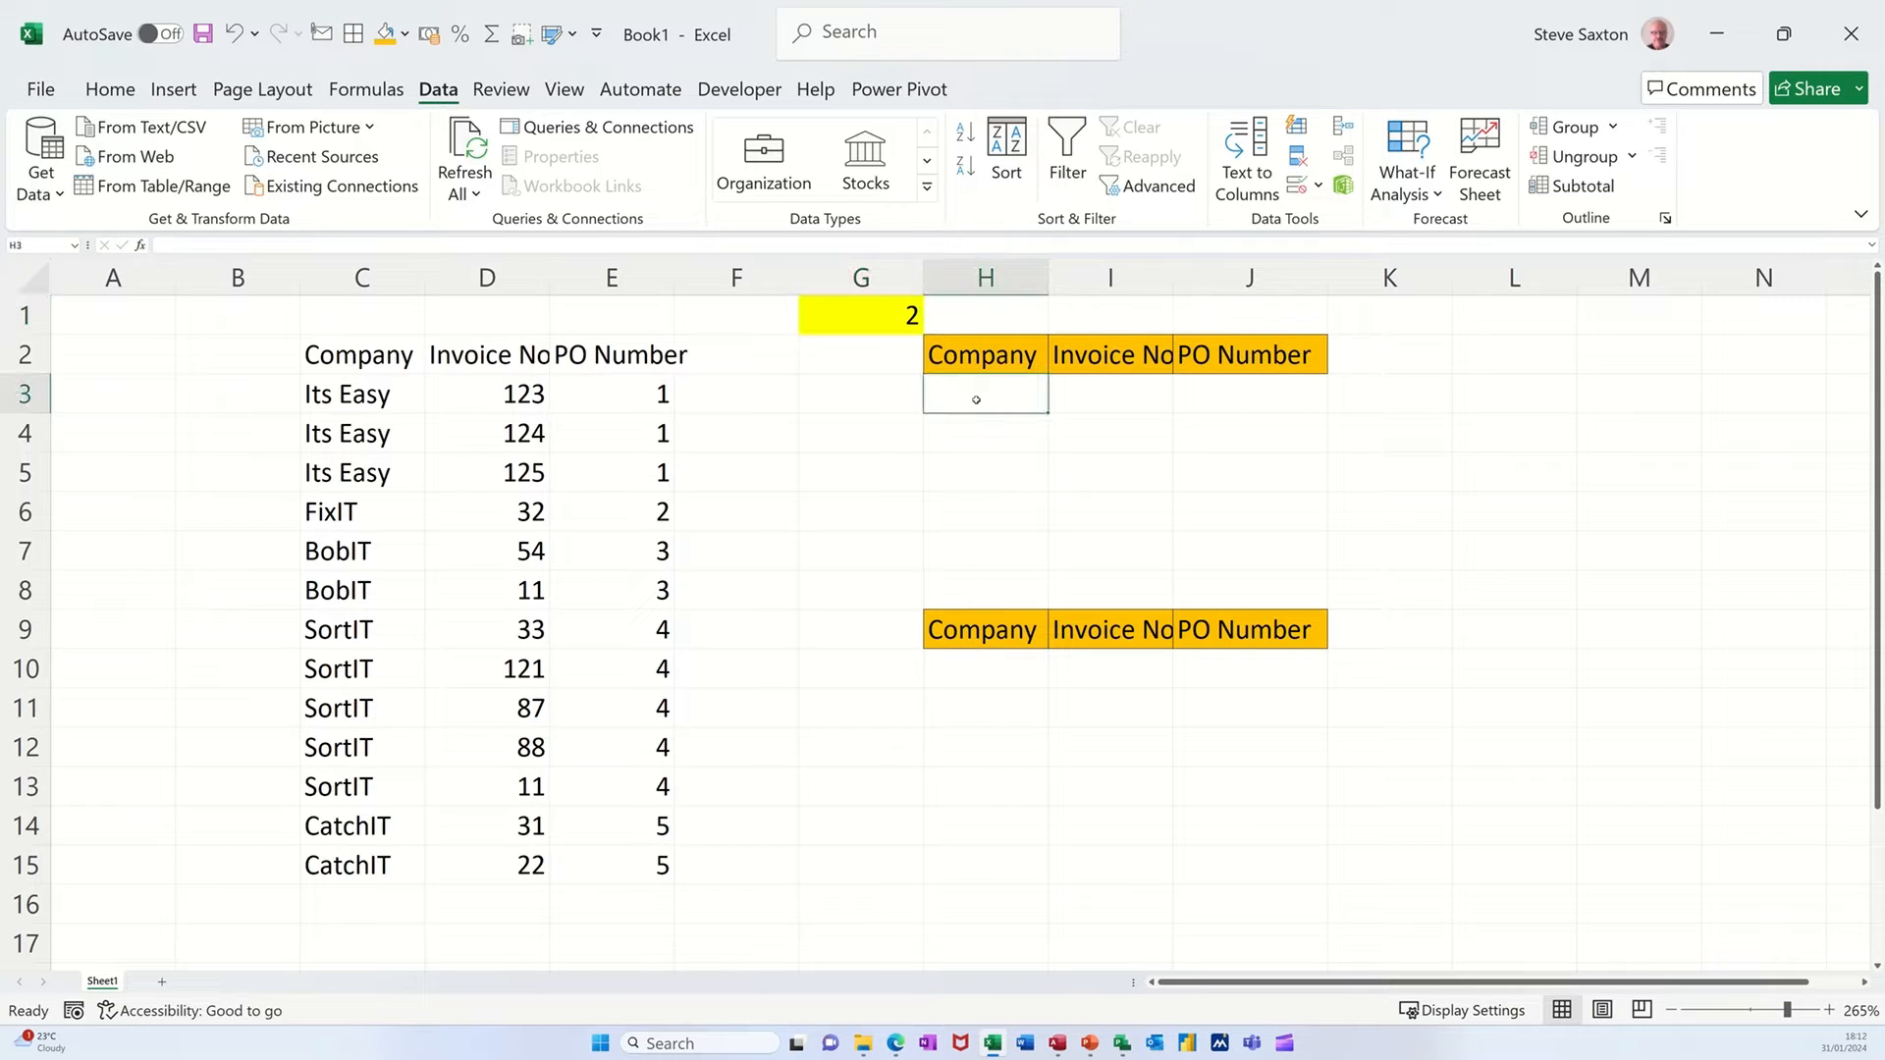
{"action": "left_click_drag", "start_coordinate": [374, 402], "coordinate": [628, 465]}
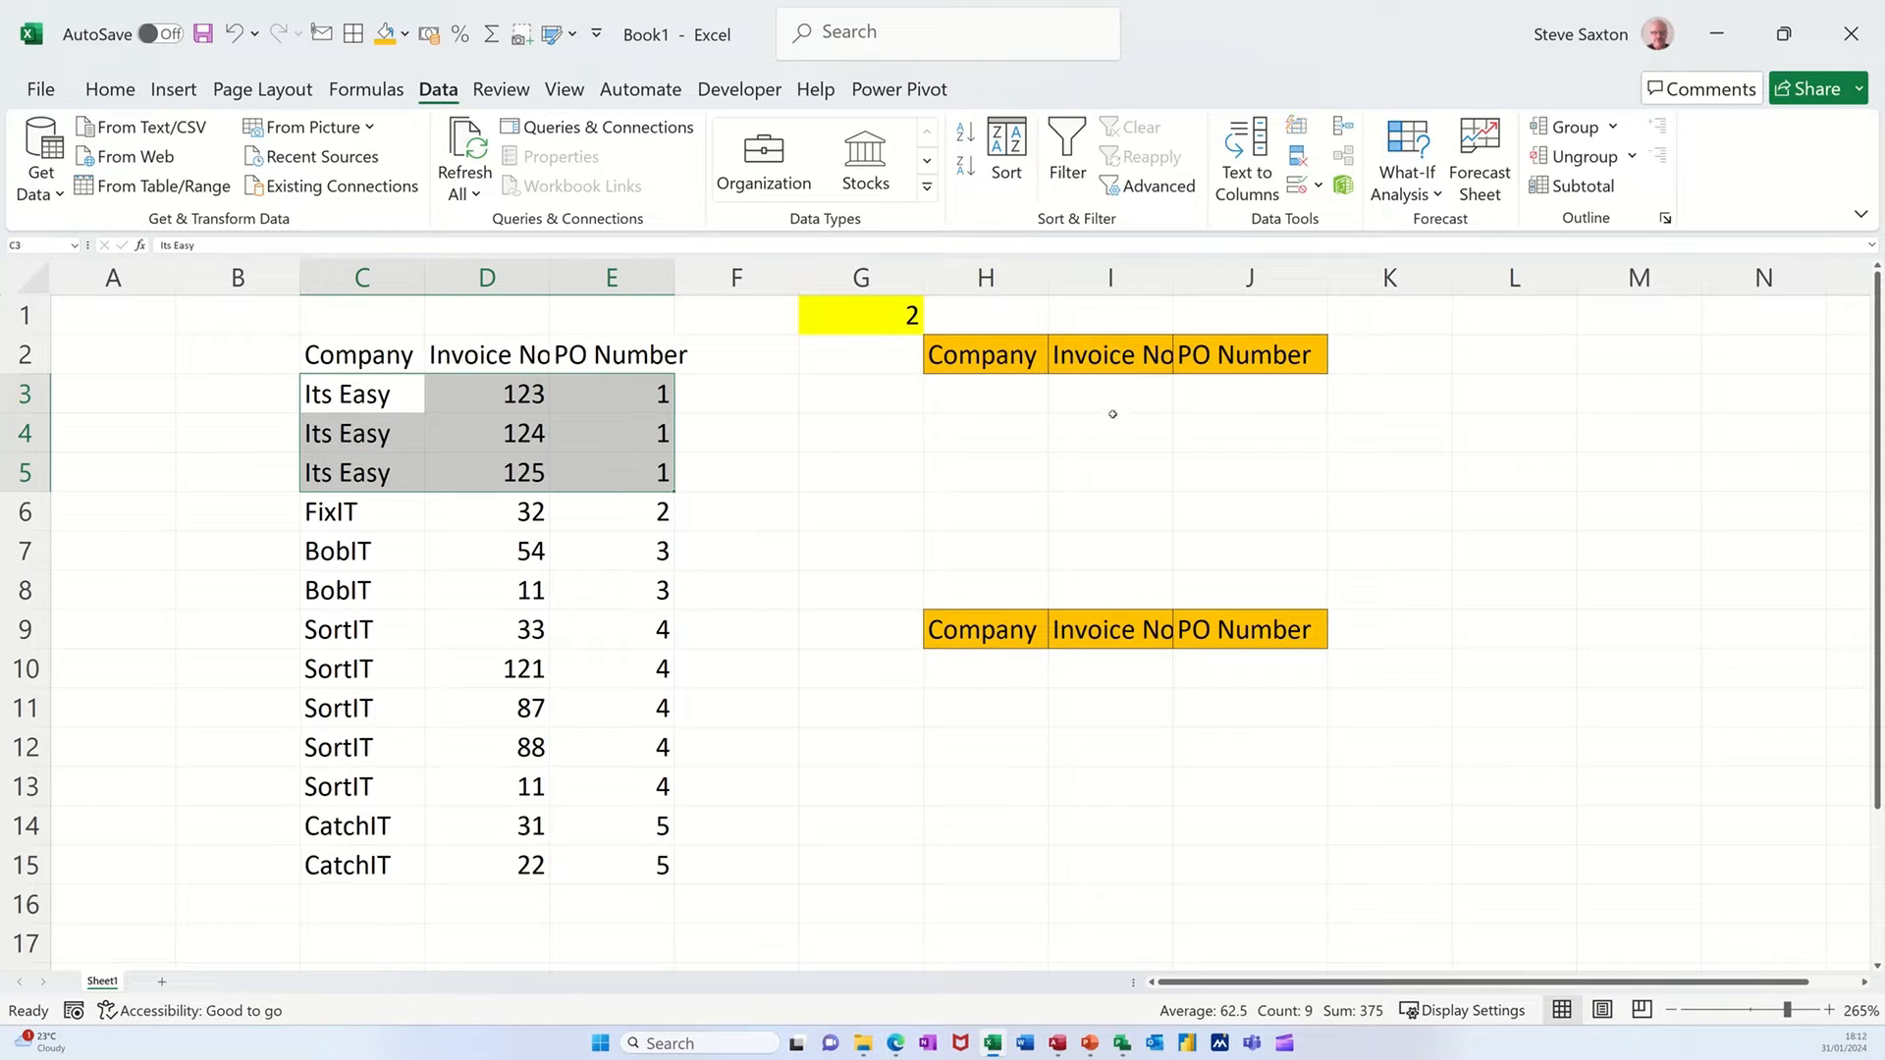
{"action": "left_click", "coordinate": [995, 397]}
{"action": "type", "text": "=filter"}
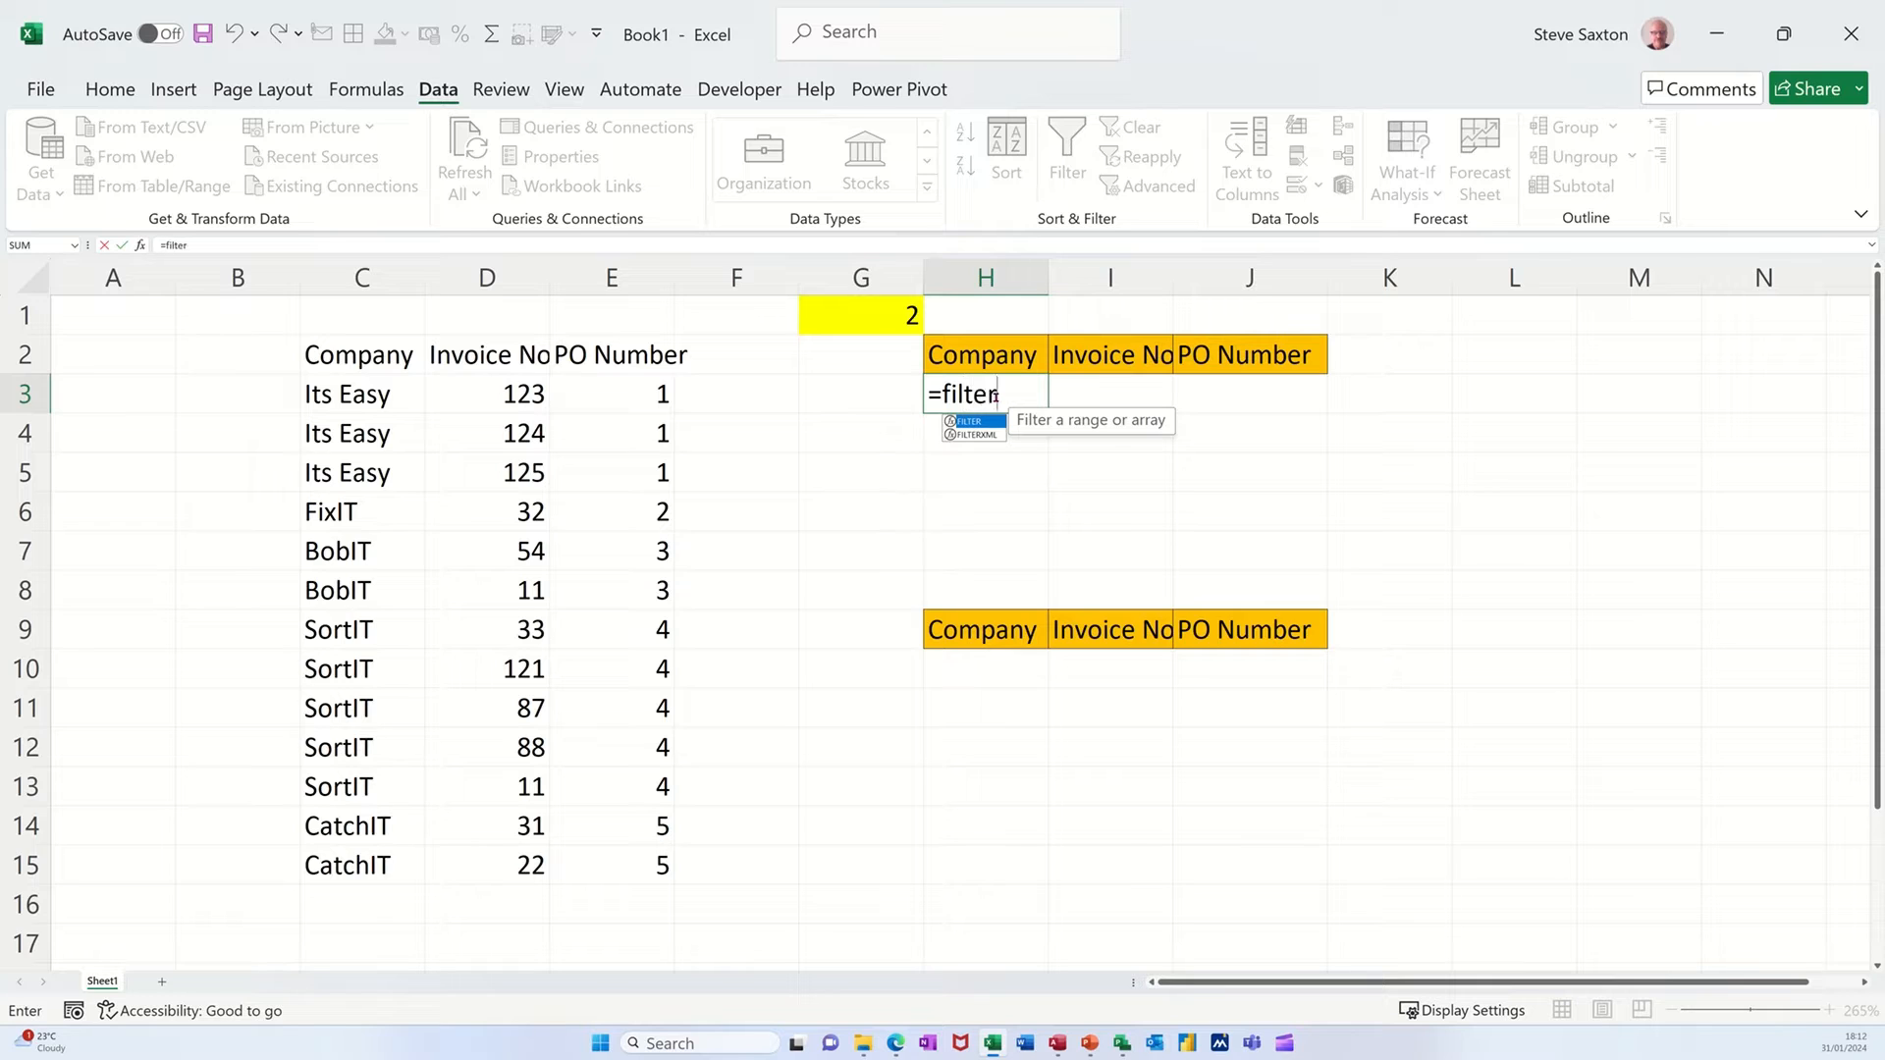
{"action": "key", "text": "Tab"}
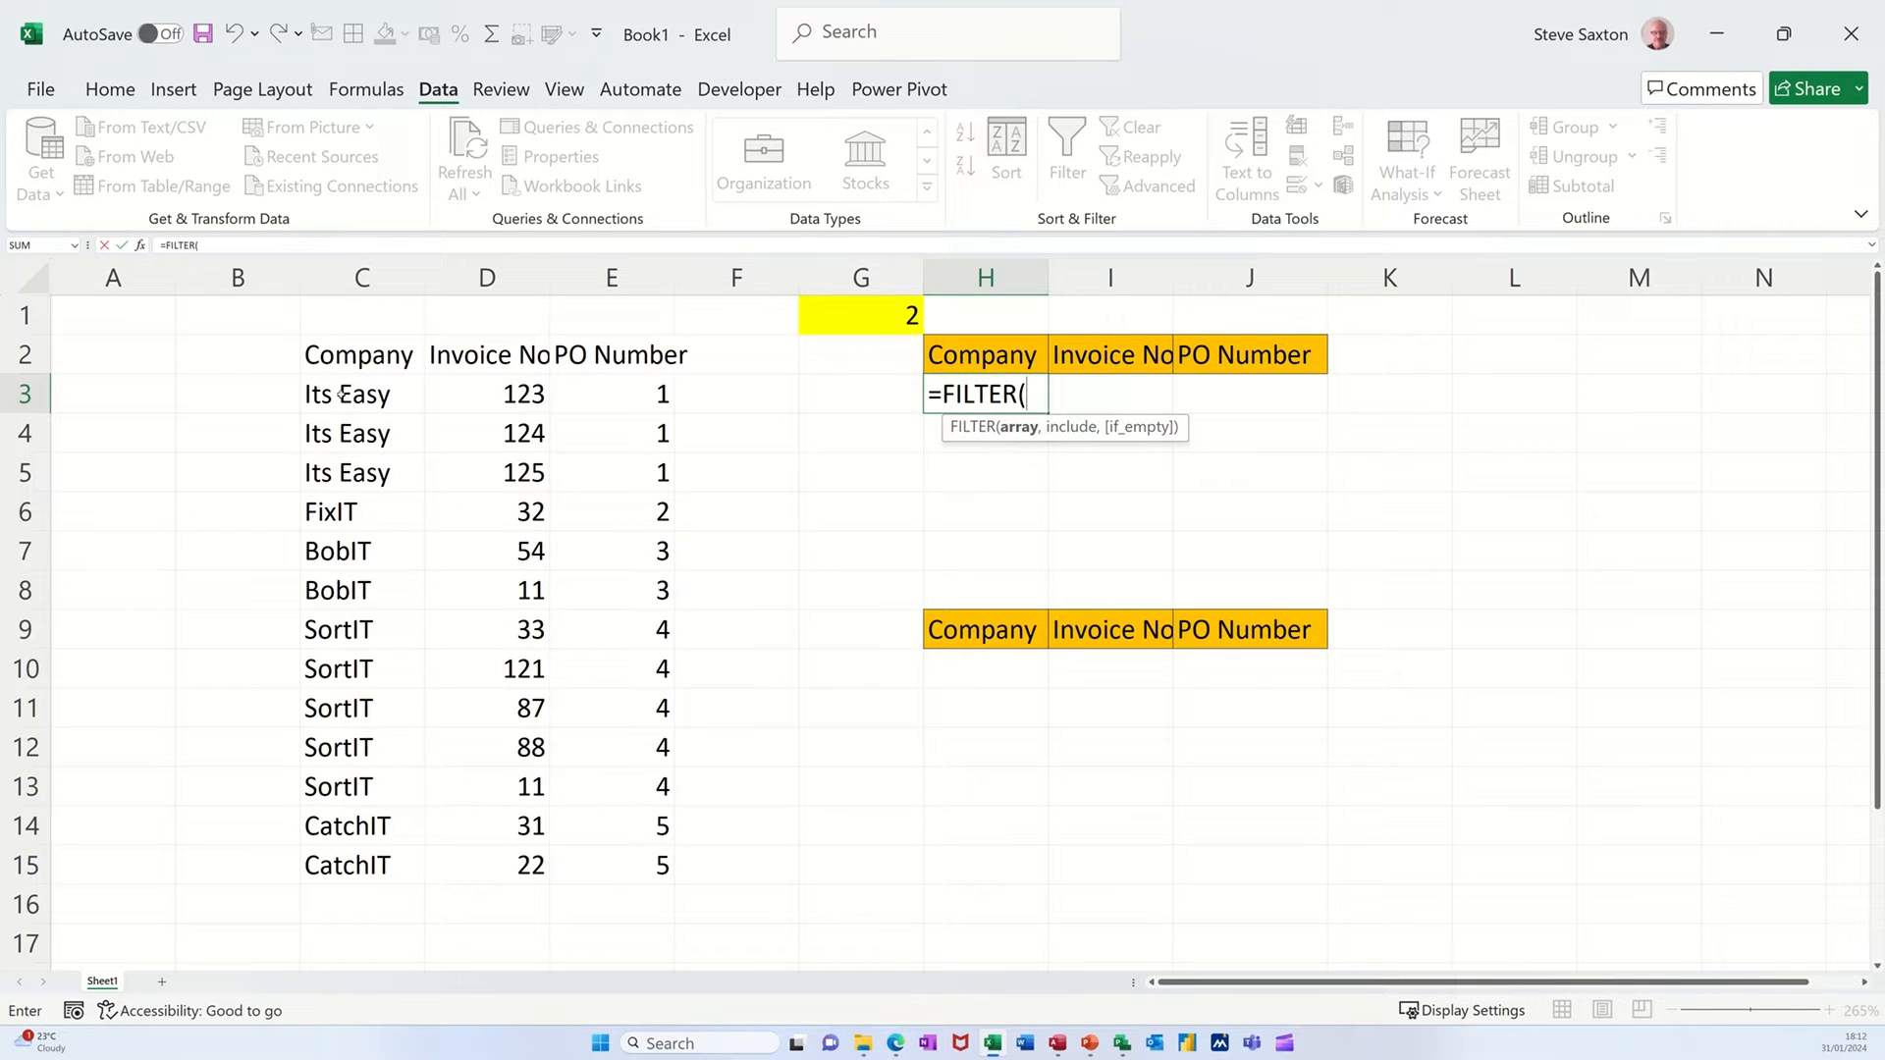
{"action": "left_click_drag", "start_coordinate": [341, 394], "coordinate": [650, 864]}
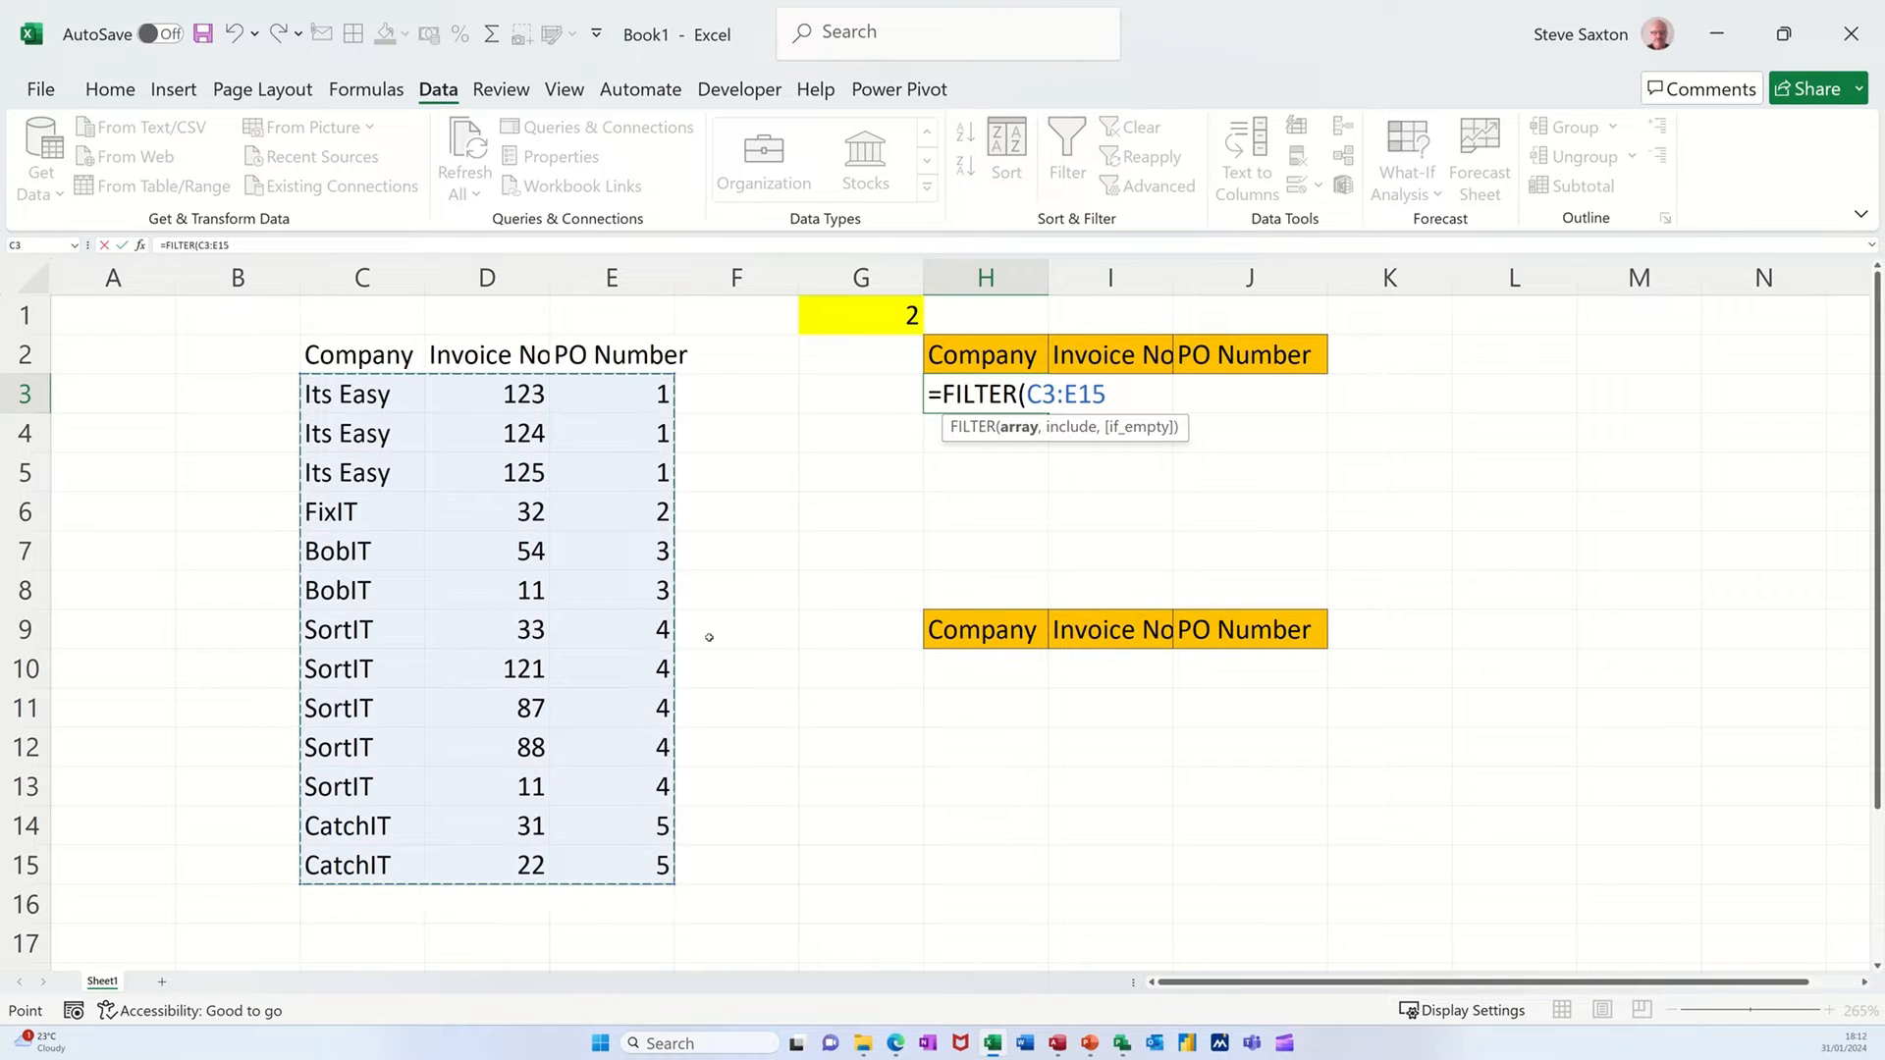
{"action": "type", "text": ","}
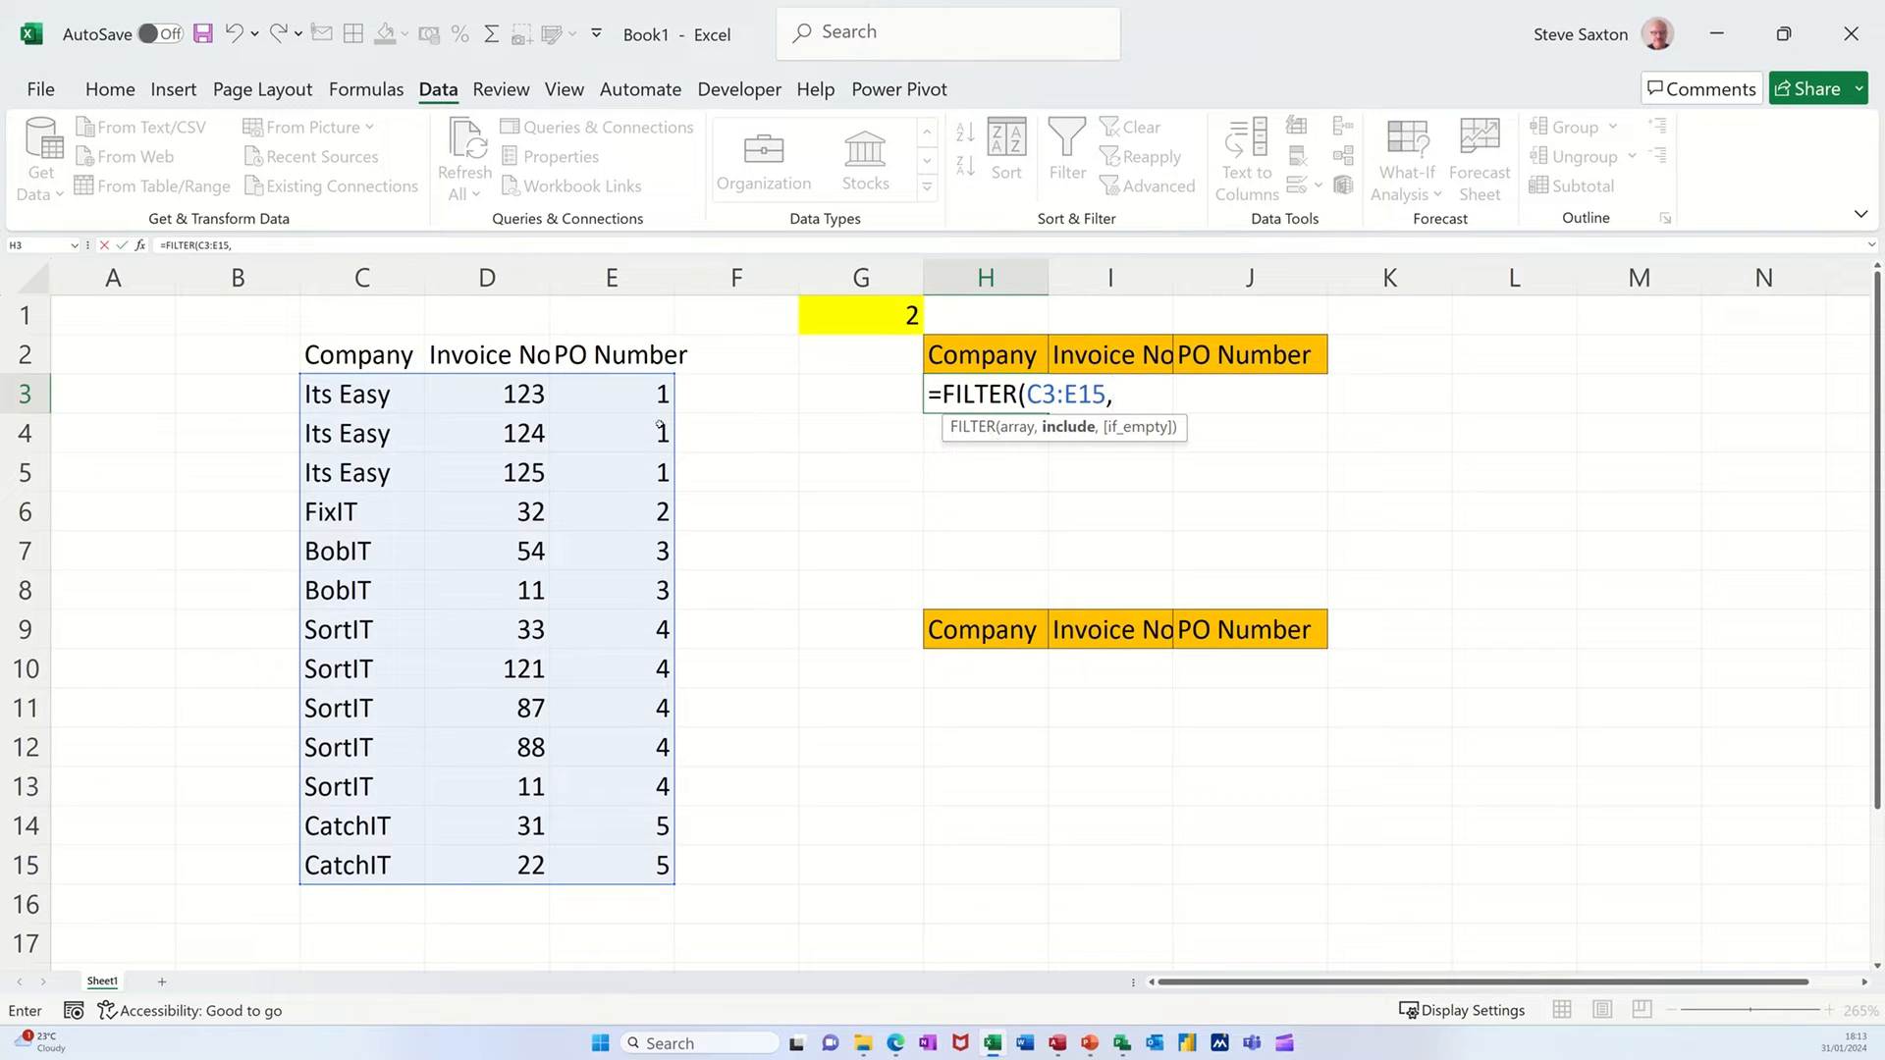
{"action": "left_click_drag", "start_coordinate": [616, 394], "coordinate": [616, 869]}
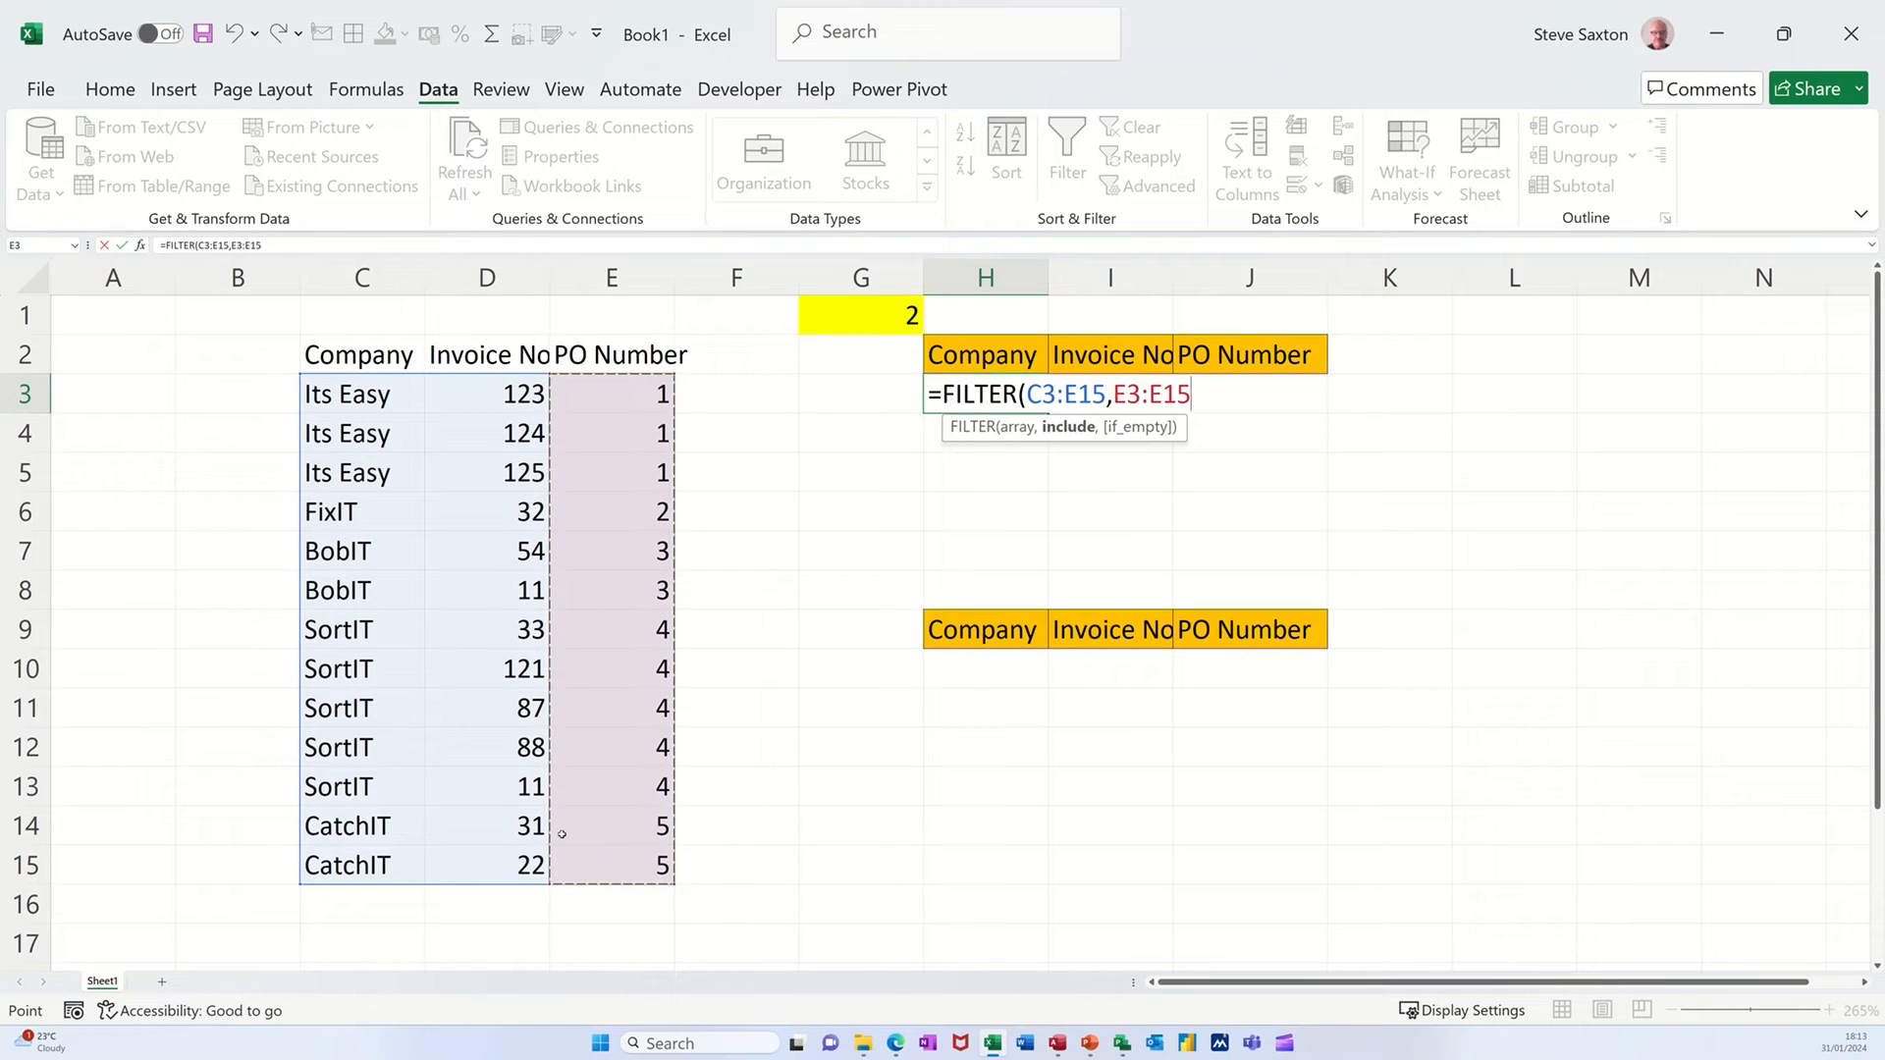
{"action": "type", "text": "="}
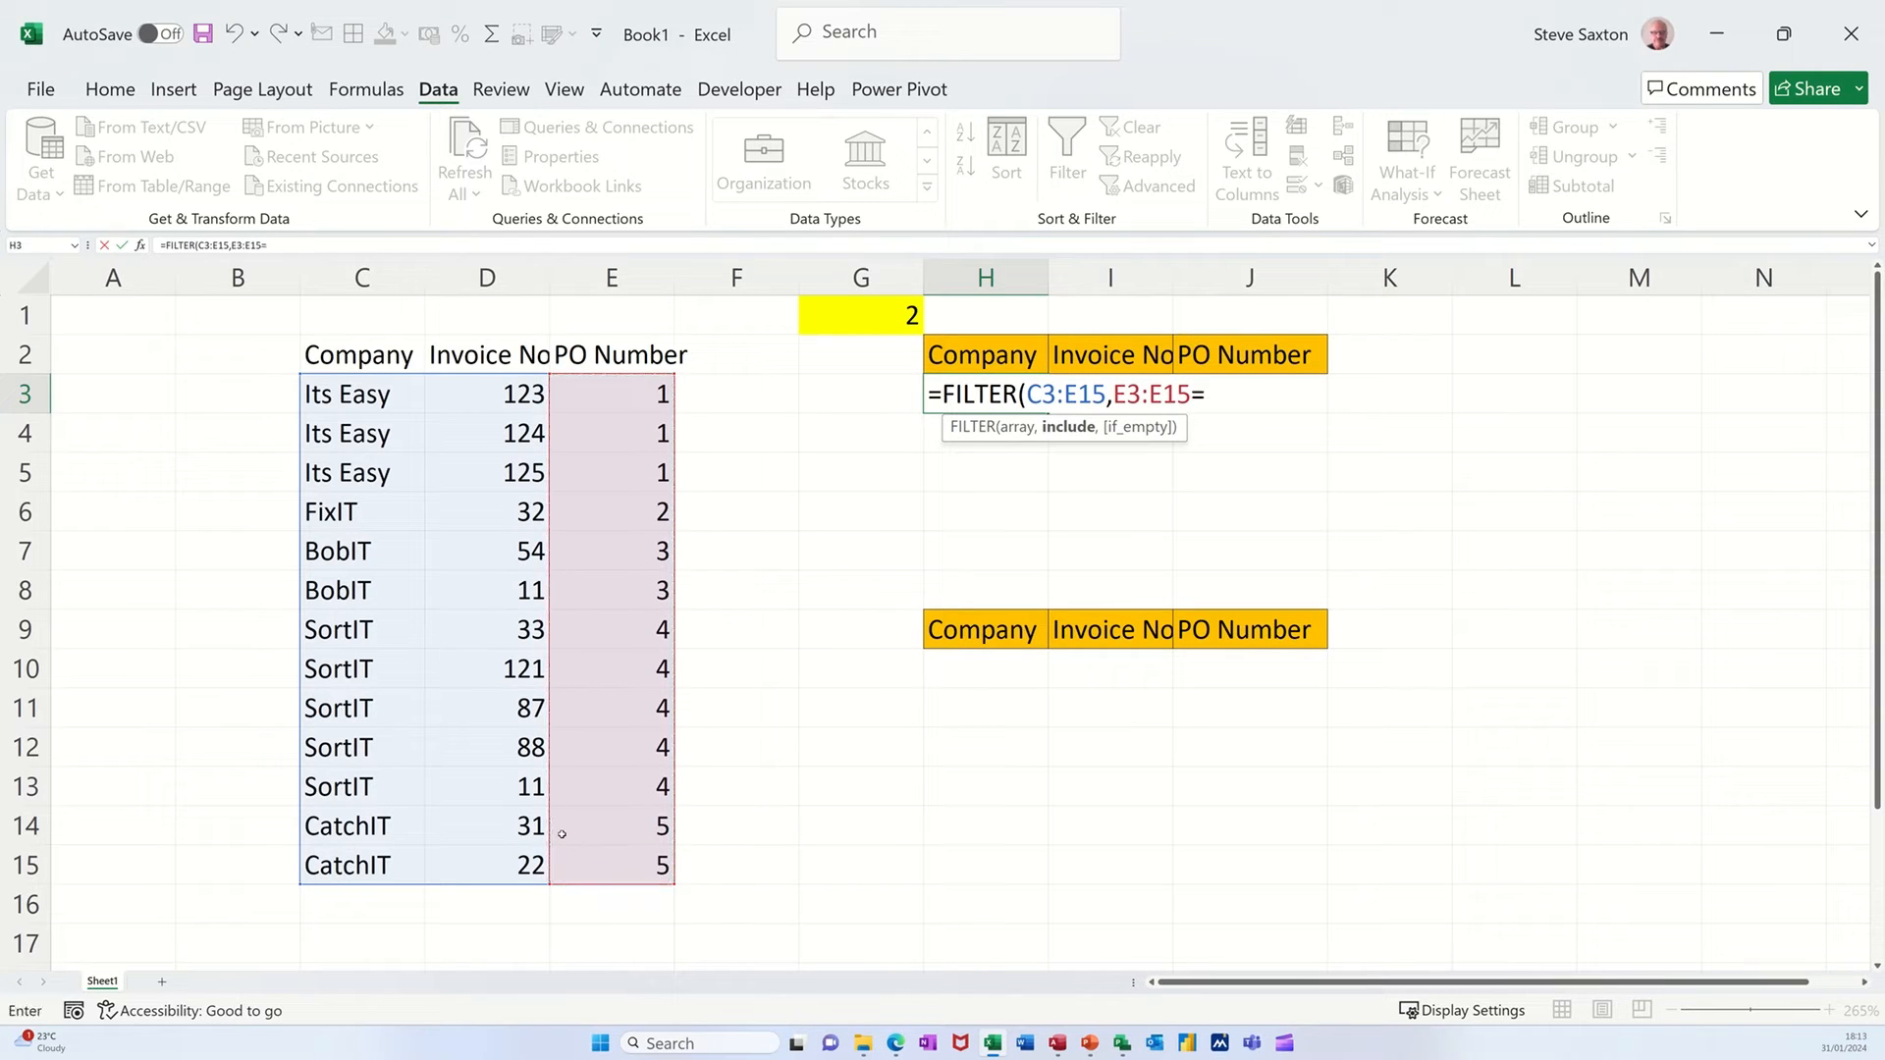
{"action": "left_click", "coordinate": [864, 313]}
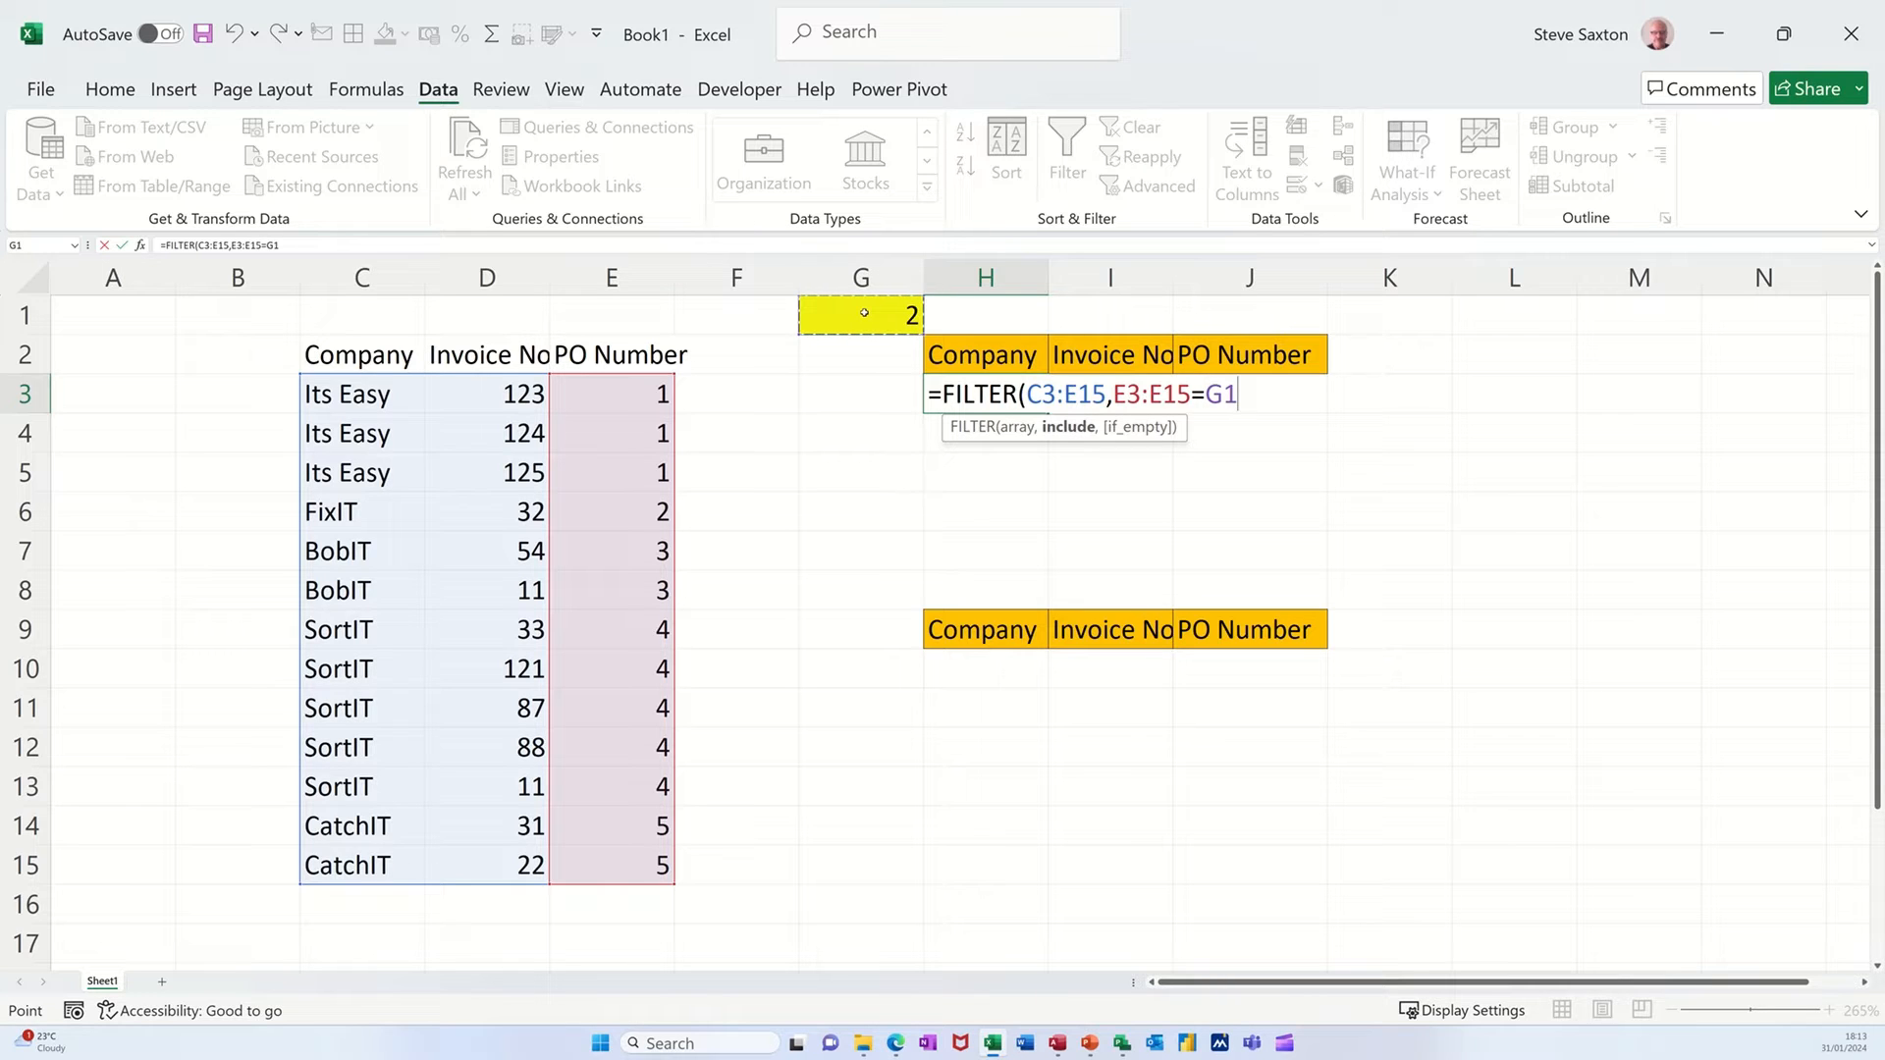
{"action": "type", "text": ")"}
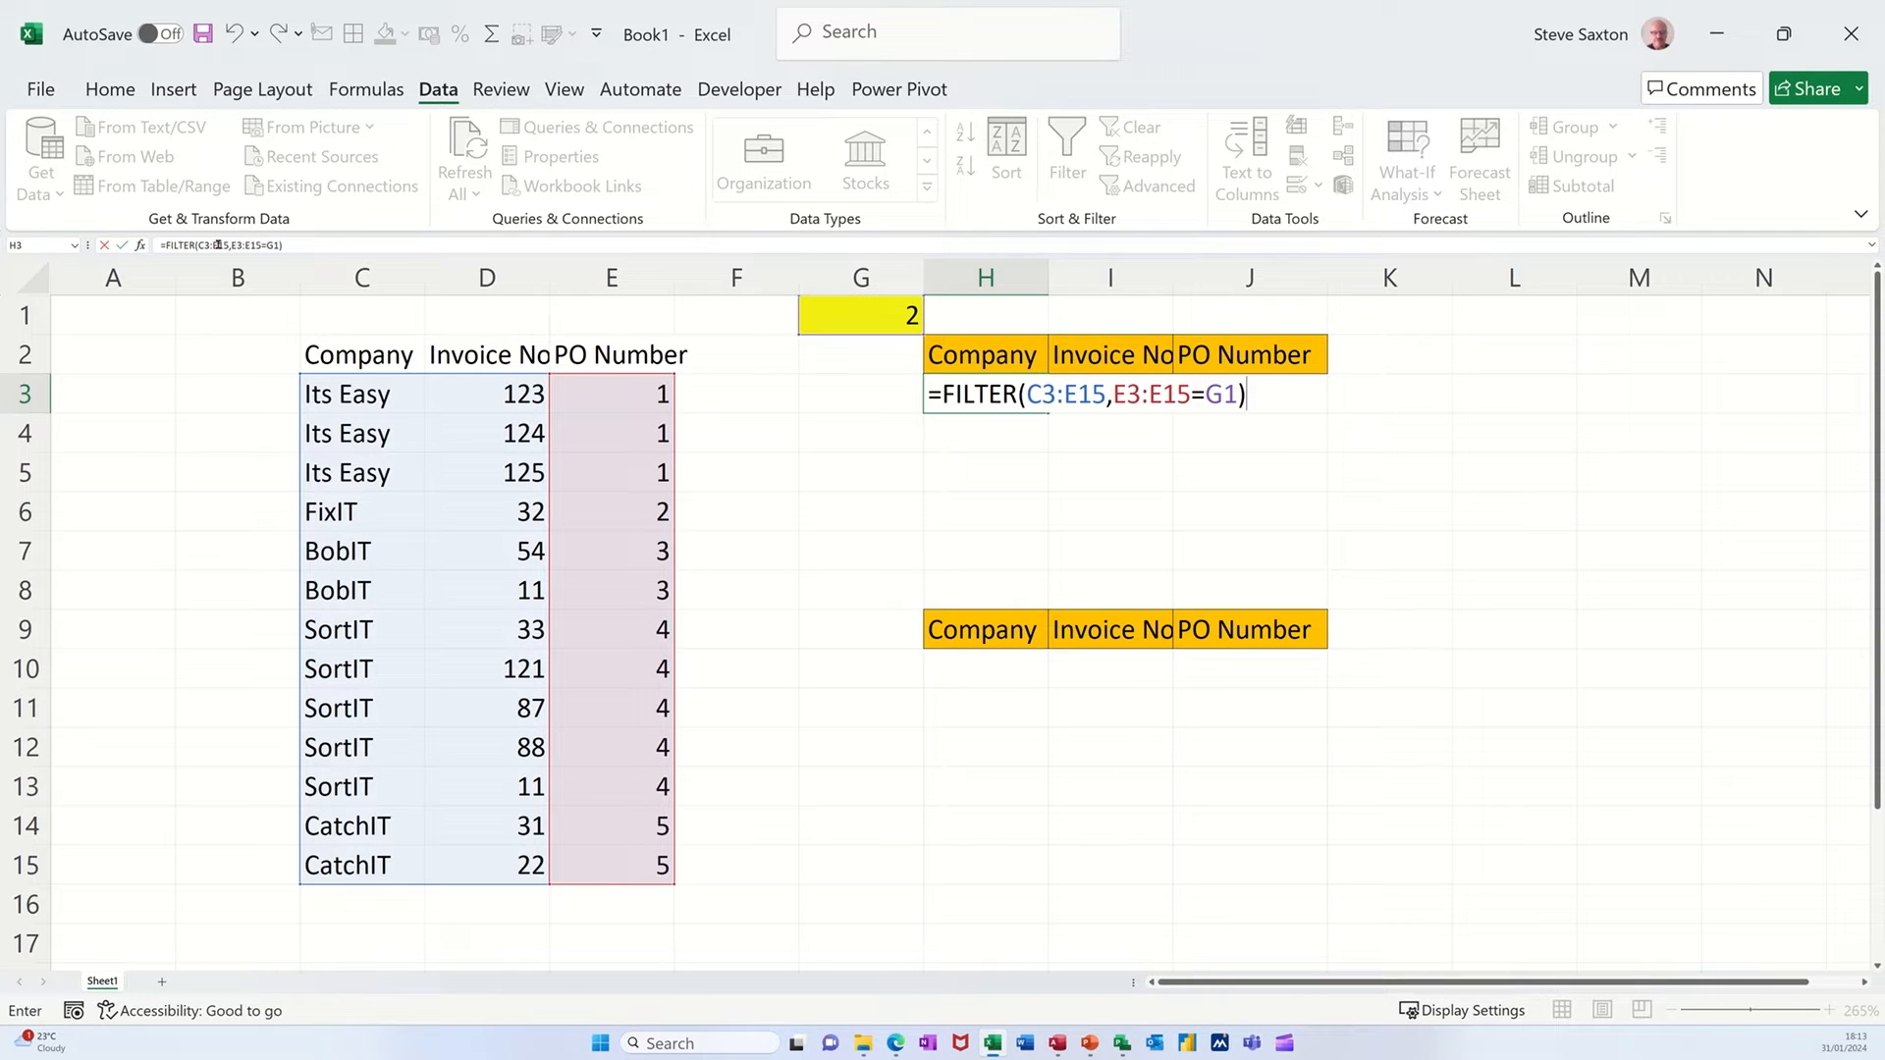
{"action": "left_click", "coordinate": [121, 246]}
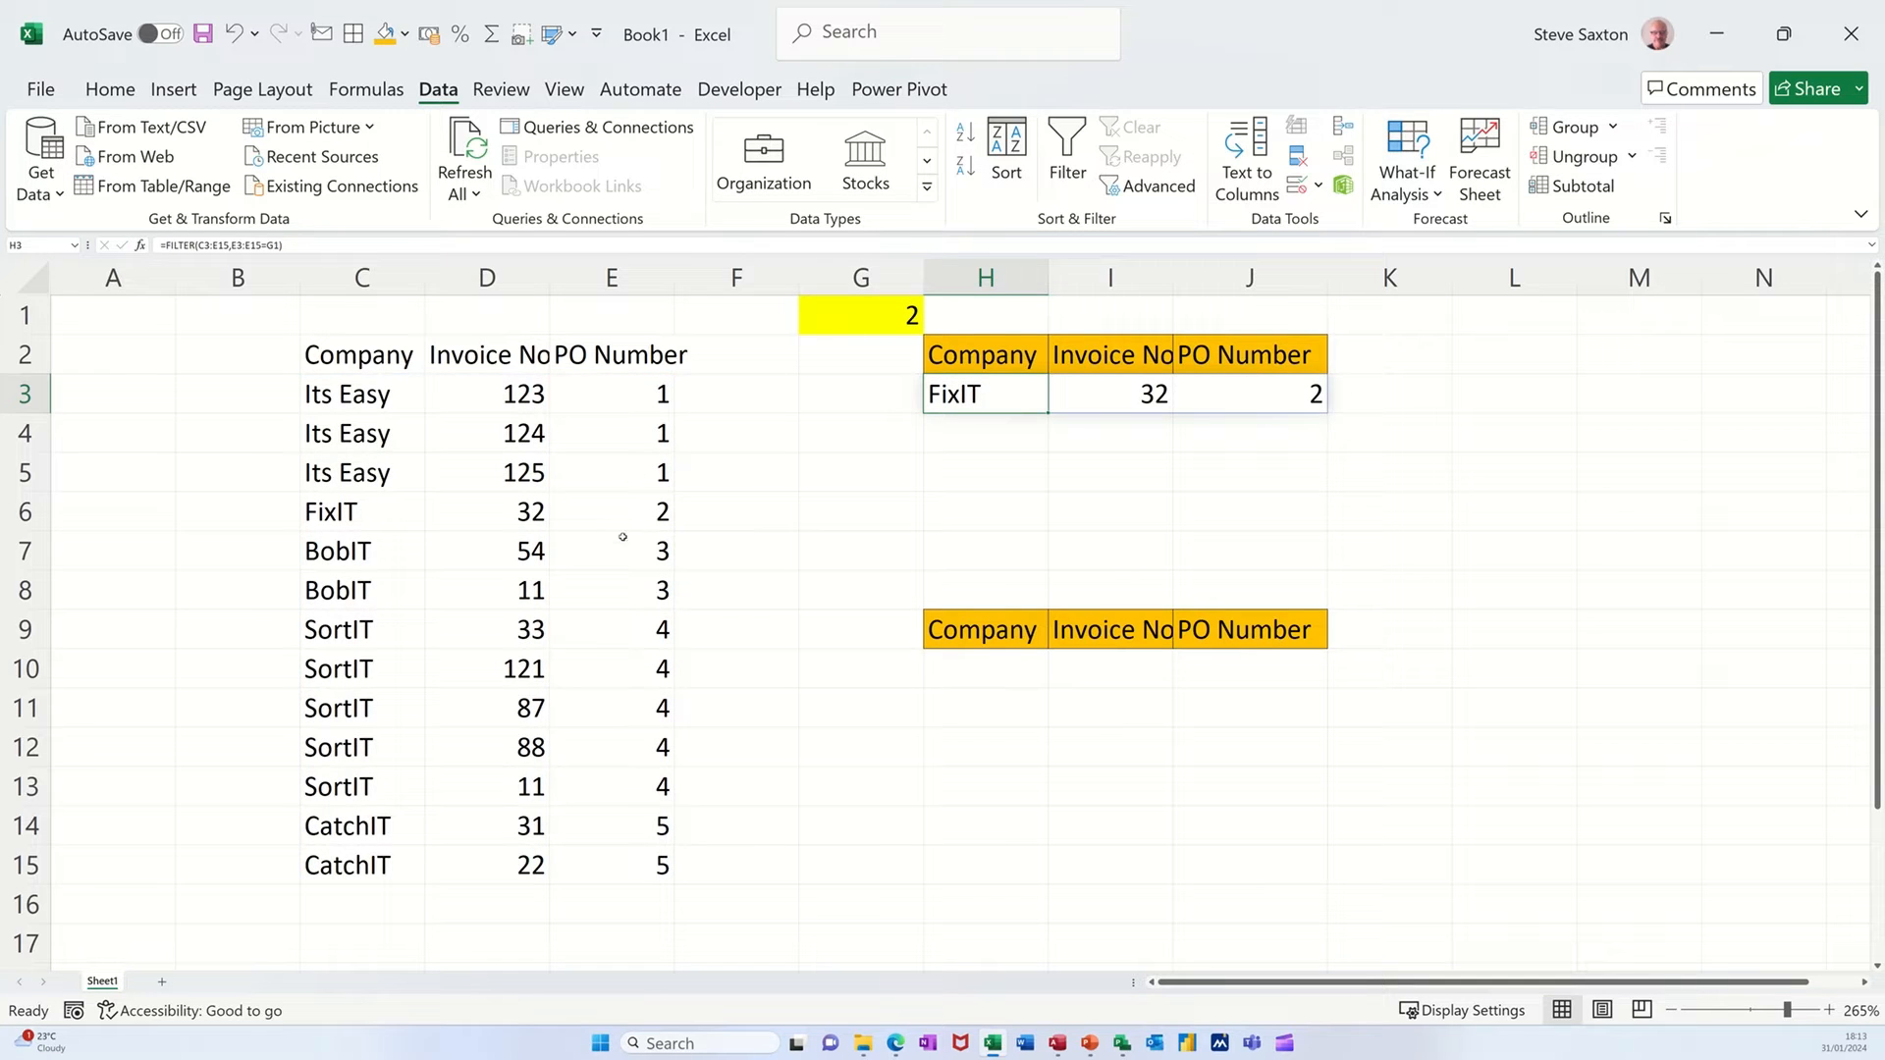
Test the FILTER results by setting the PO number in G1 to 1, 4 and finally 5.
{"action": "left_click", "coordinate": [864, 316]}
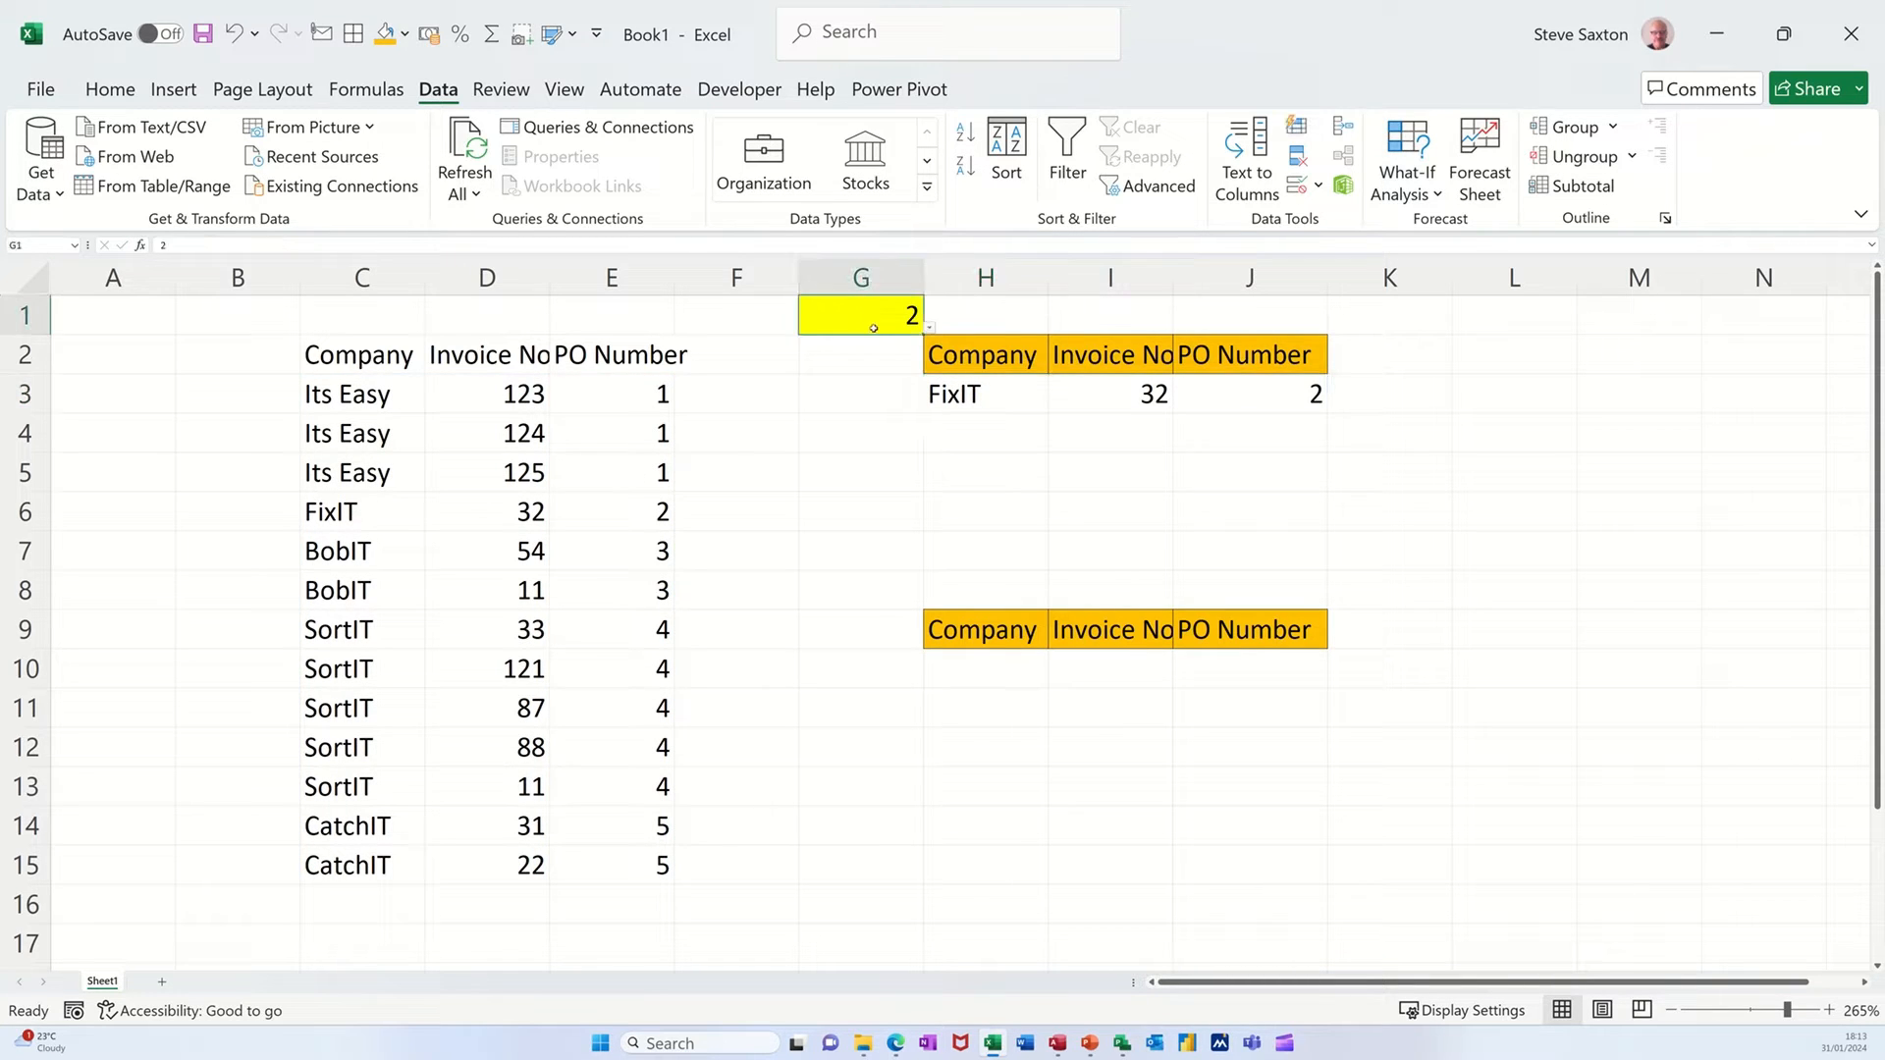
{"action": "type", "text": "1"}
{"action": "key", "text": "Return"}
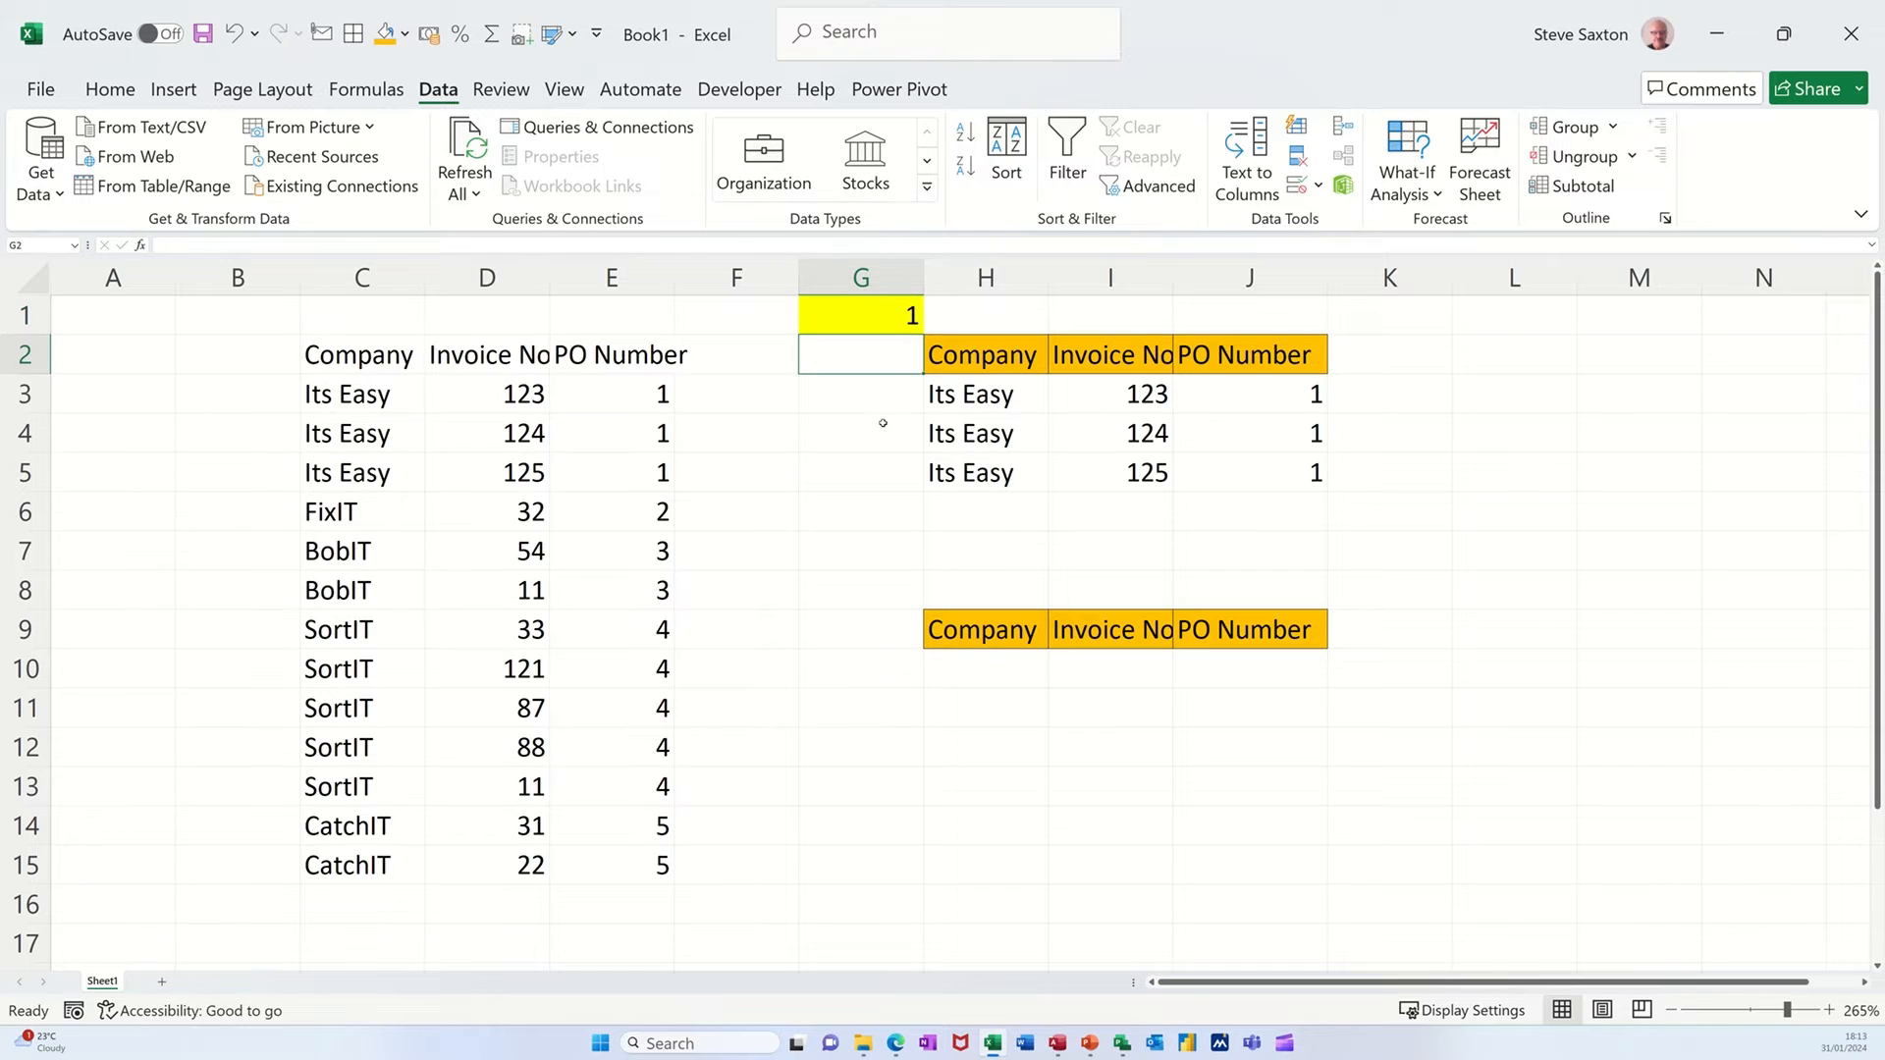
{"action": "left_click", "coordinate": [896, 315]}
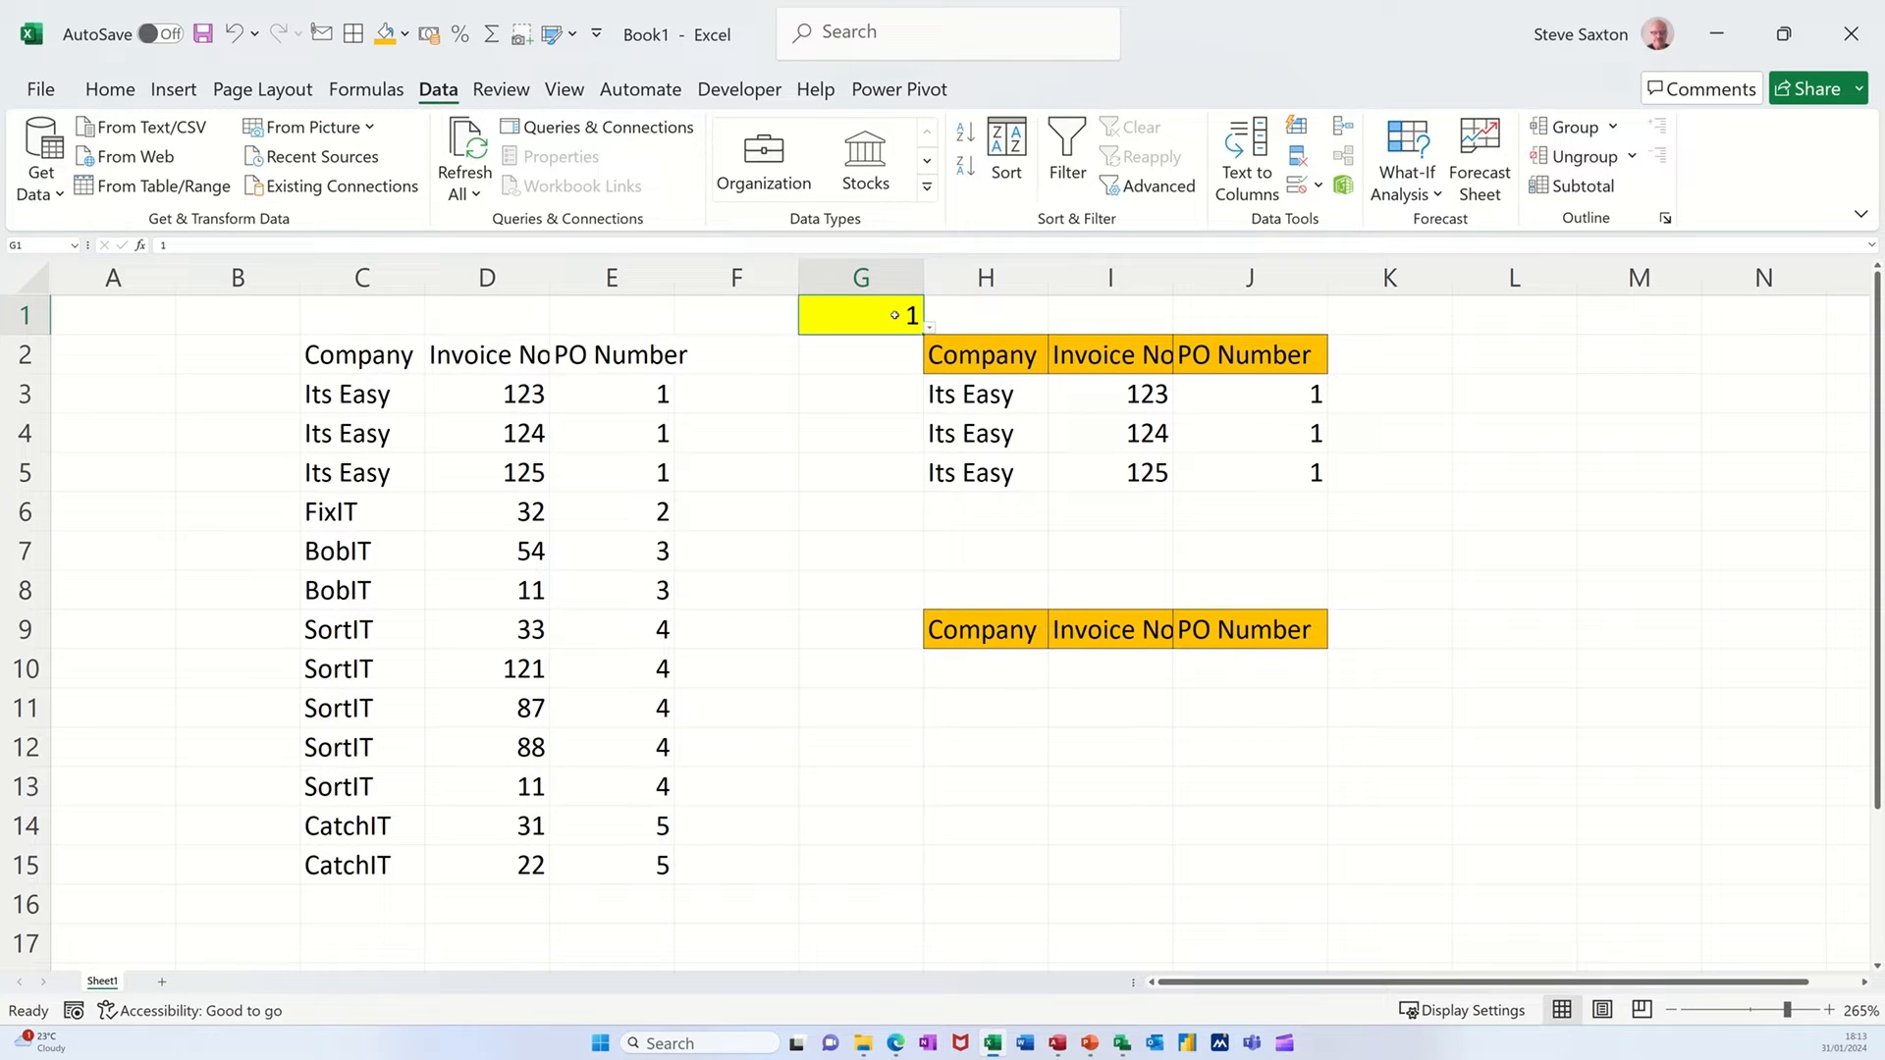
{"action": "type", "text": "4"}
{"action": "key", "text": "Return"}
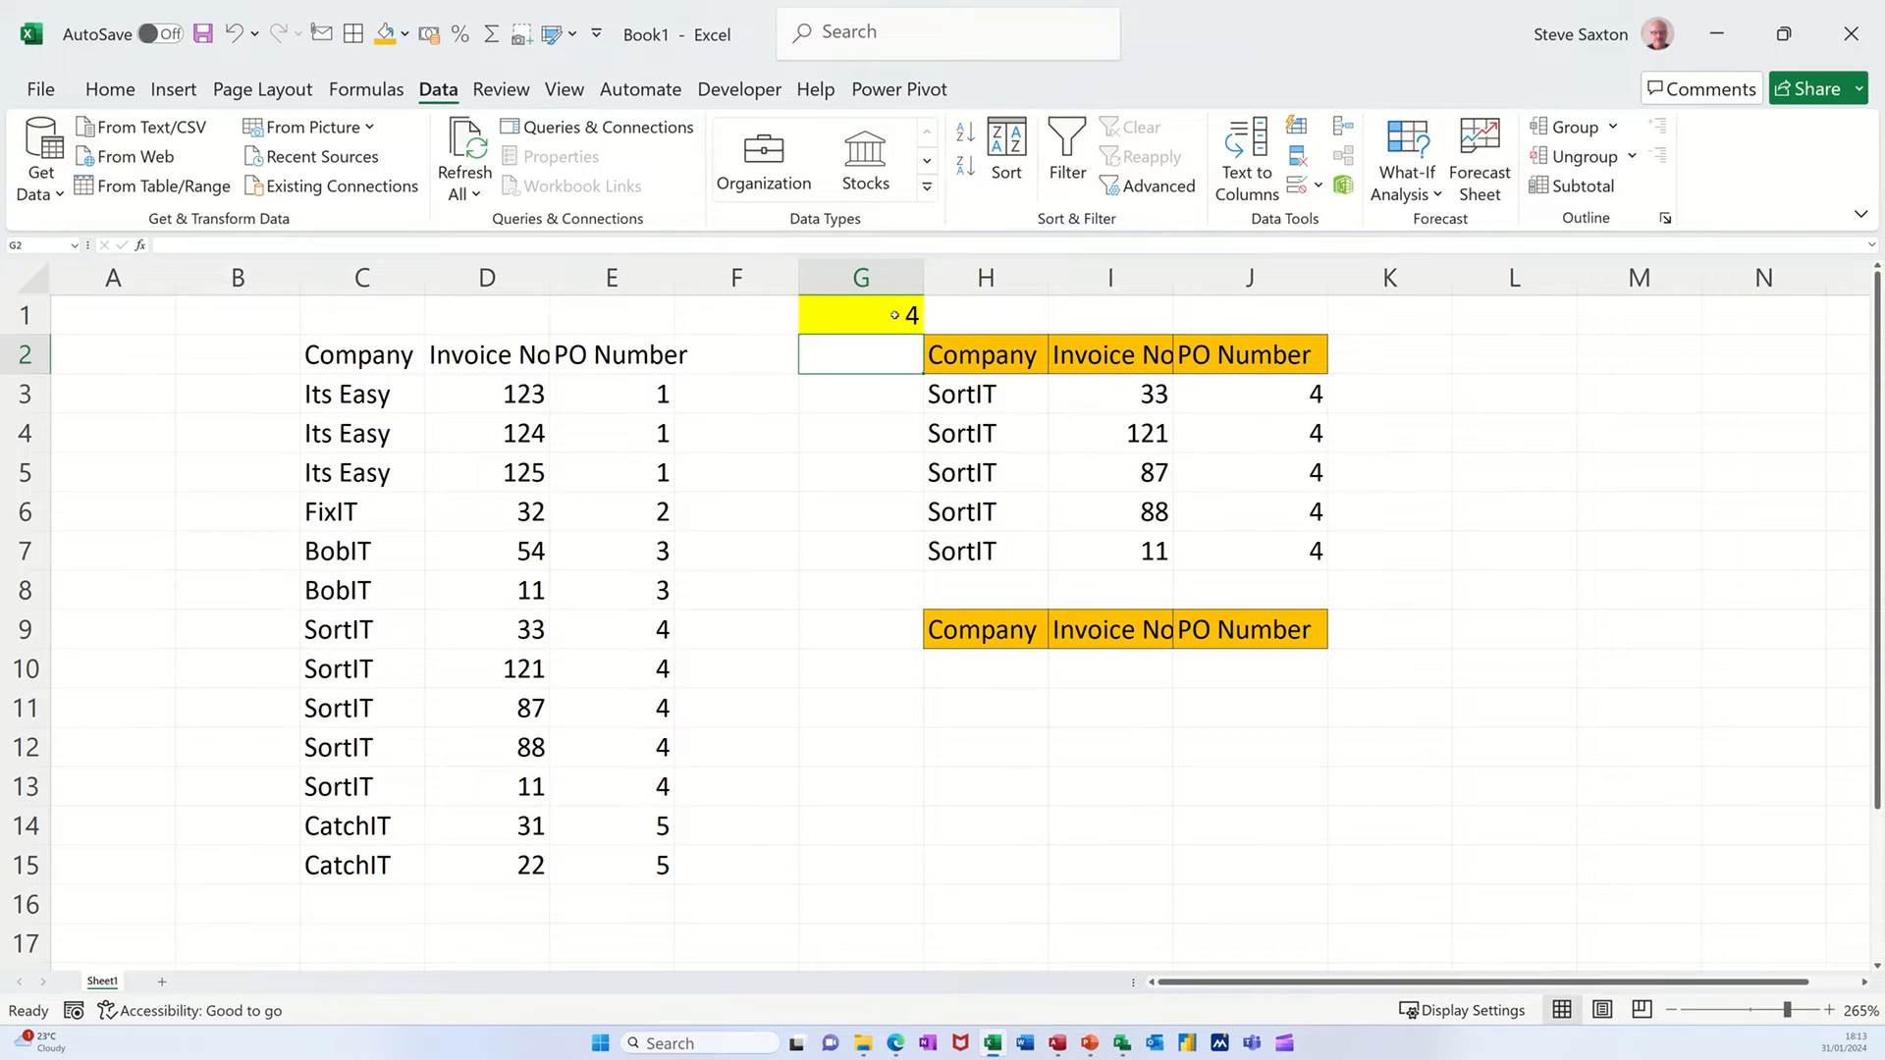
{"action": "left_click", "coordinate": [895, 314]}
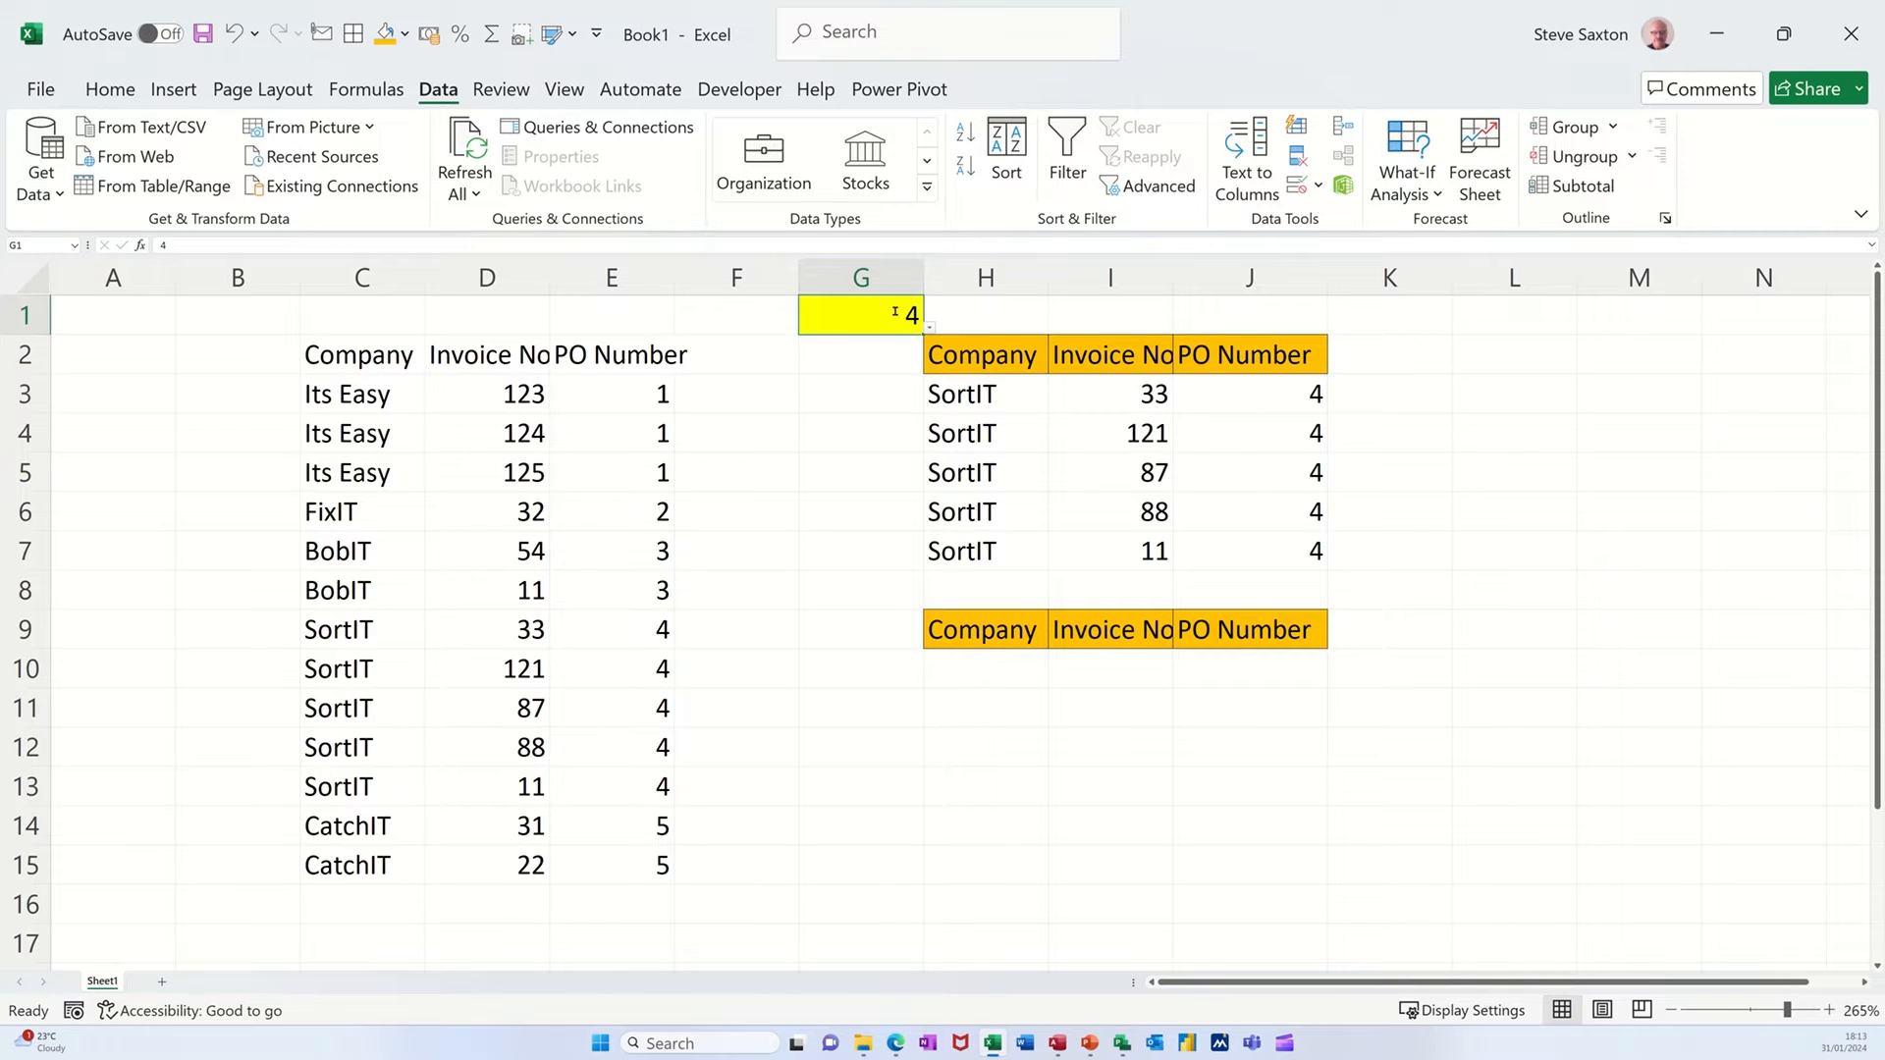
{"action": "type", "text": "5"}
{"action": "key", "text": "Return"}
{"action": "left_click", "coordinate": [895, 313]}
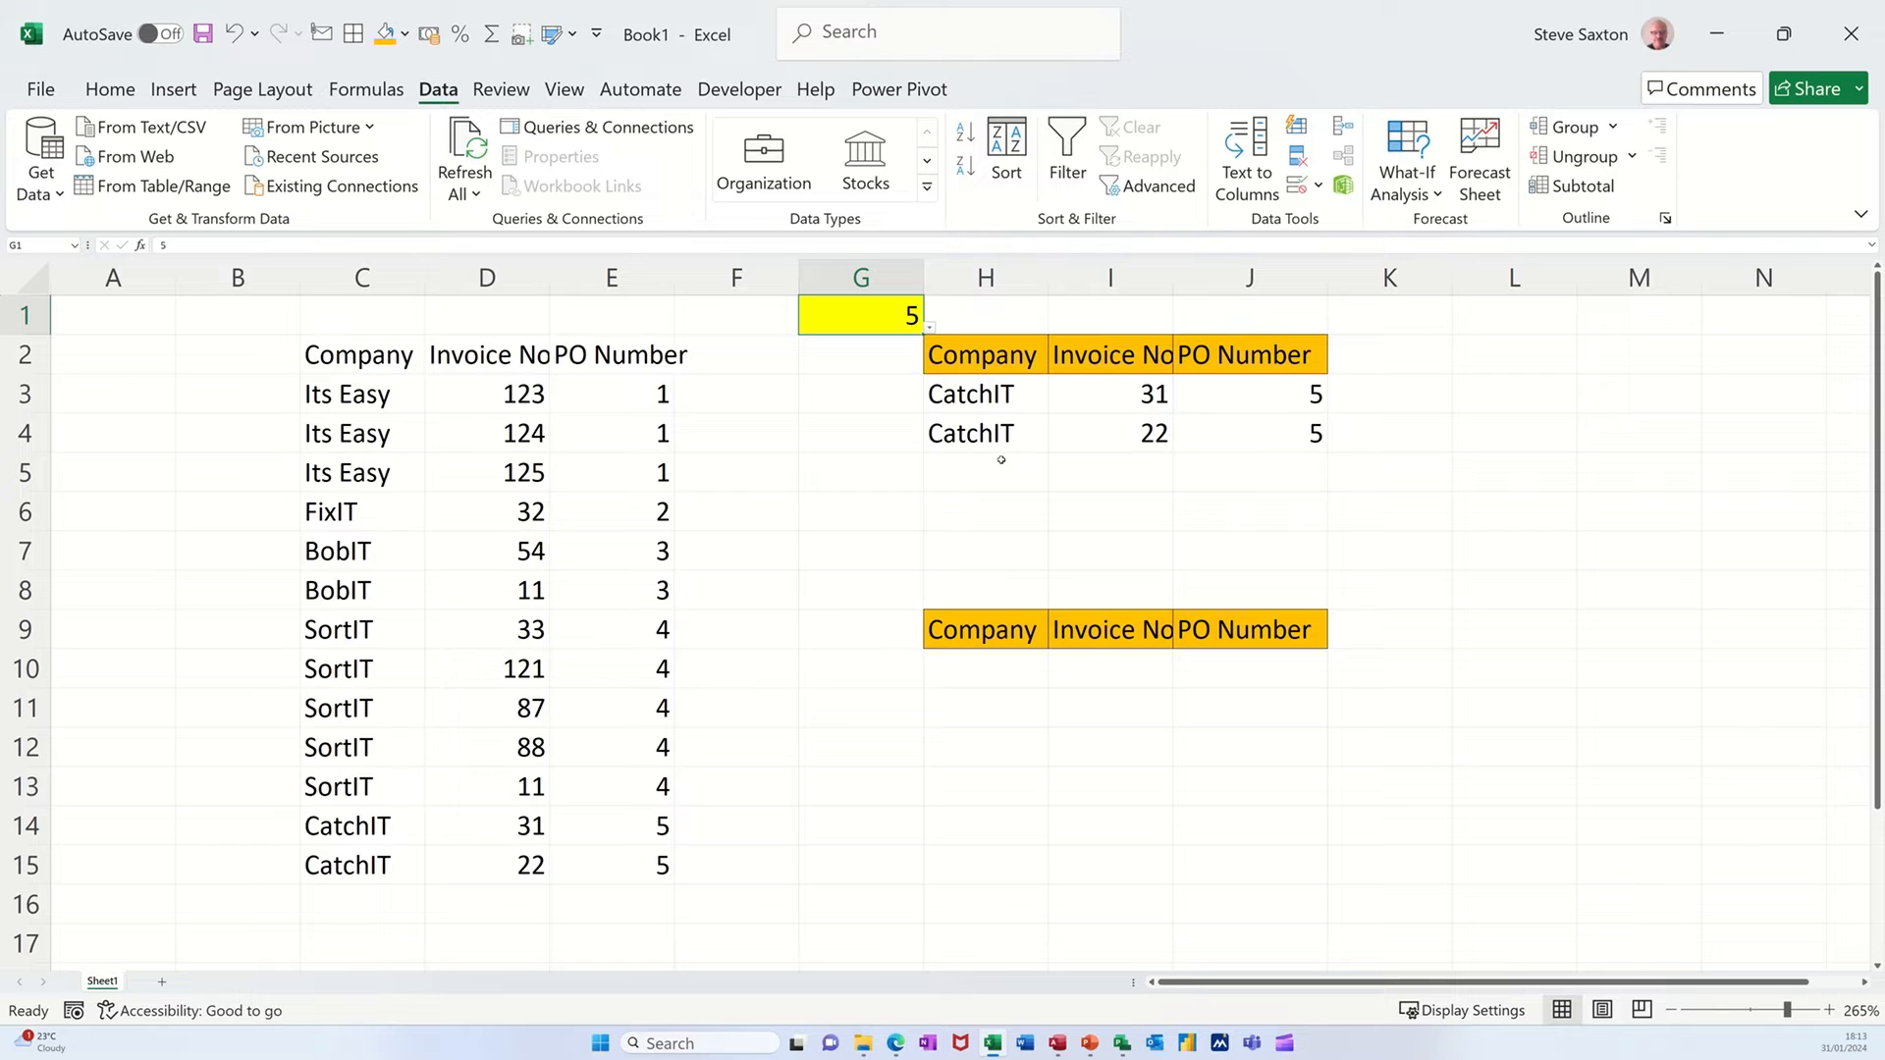
Enter an XLOOKUP formula in H10 that looks up G1 in E3:E15 and returns C3:E15 with exact match mode 0.
{"action": "left_click", "coordinate": [981, 663]}
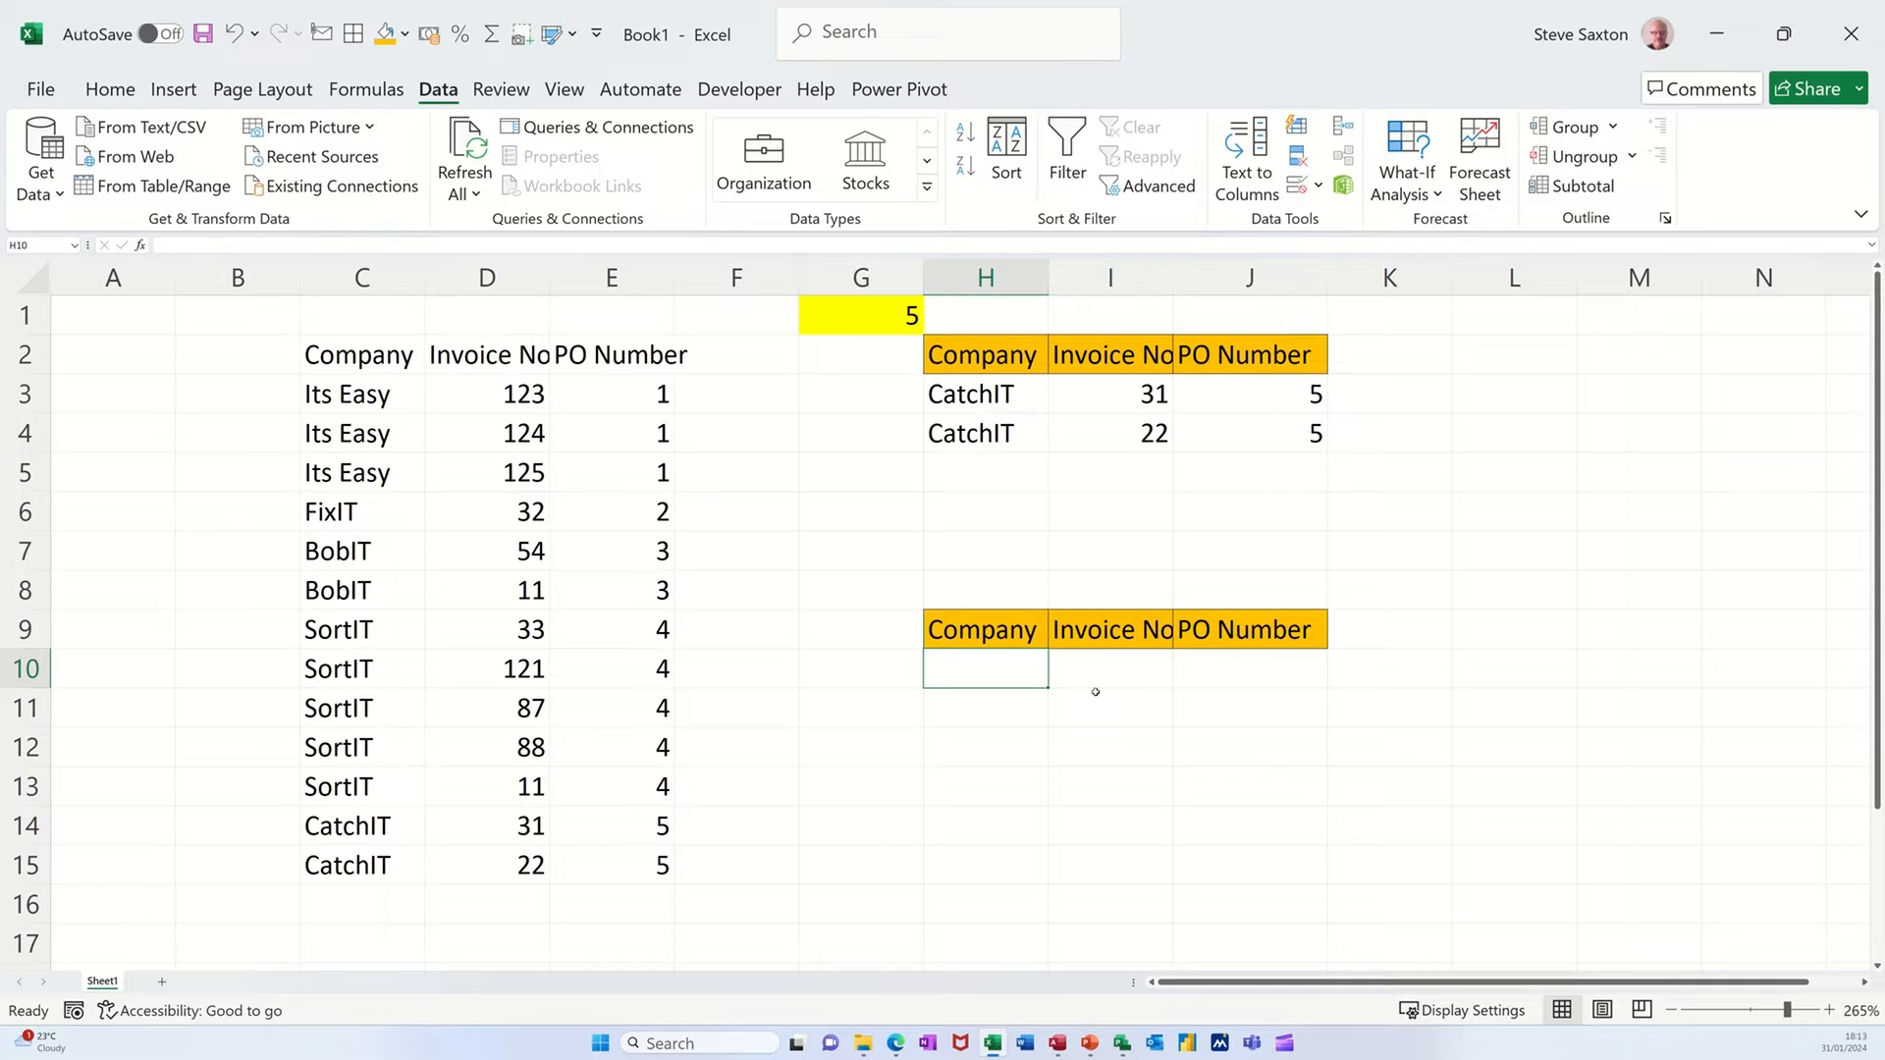
{"action": "type", "text": "=xl"}
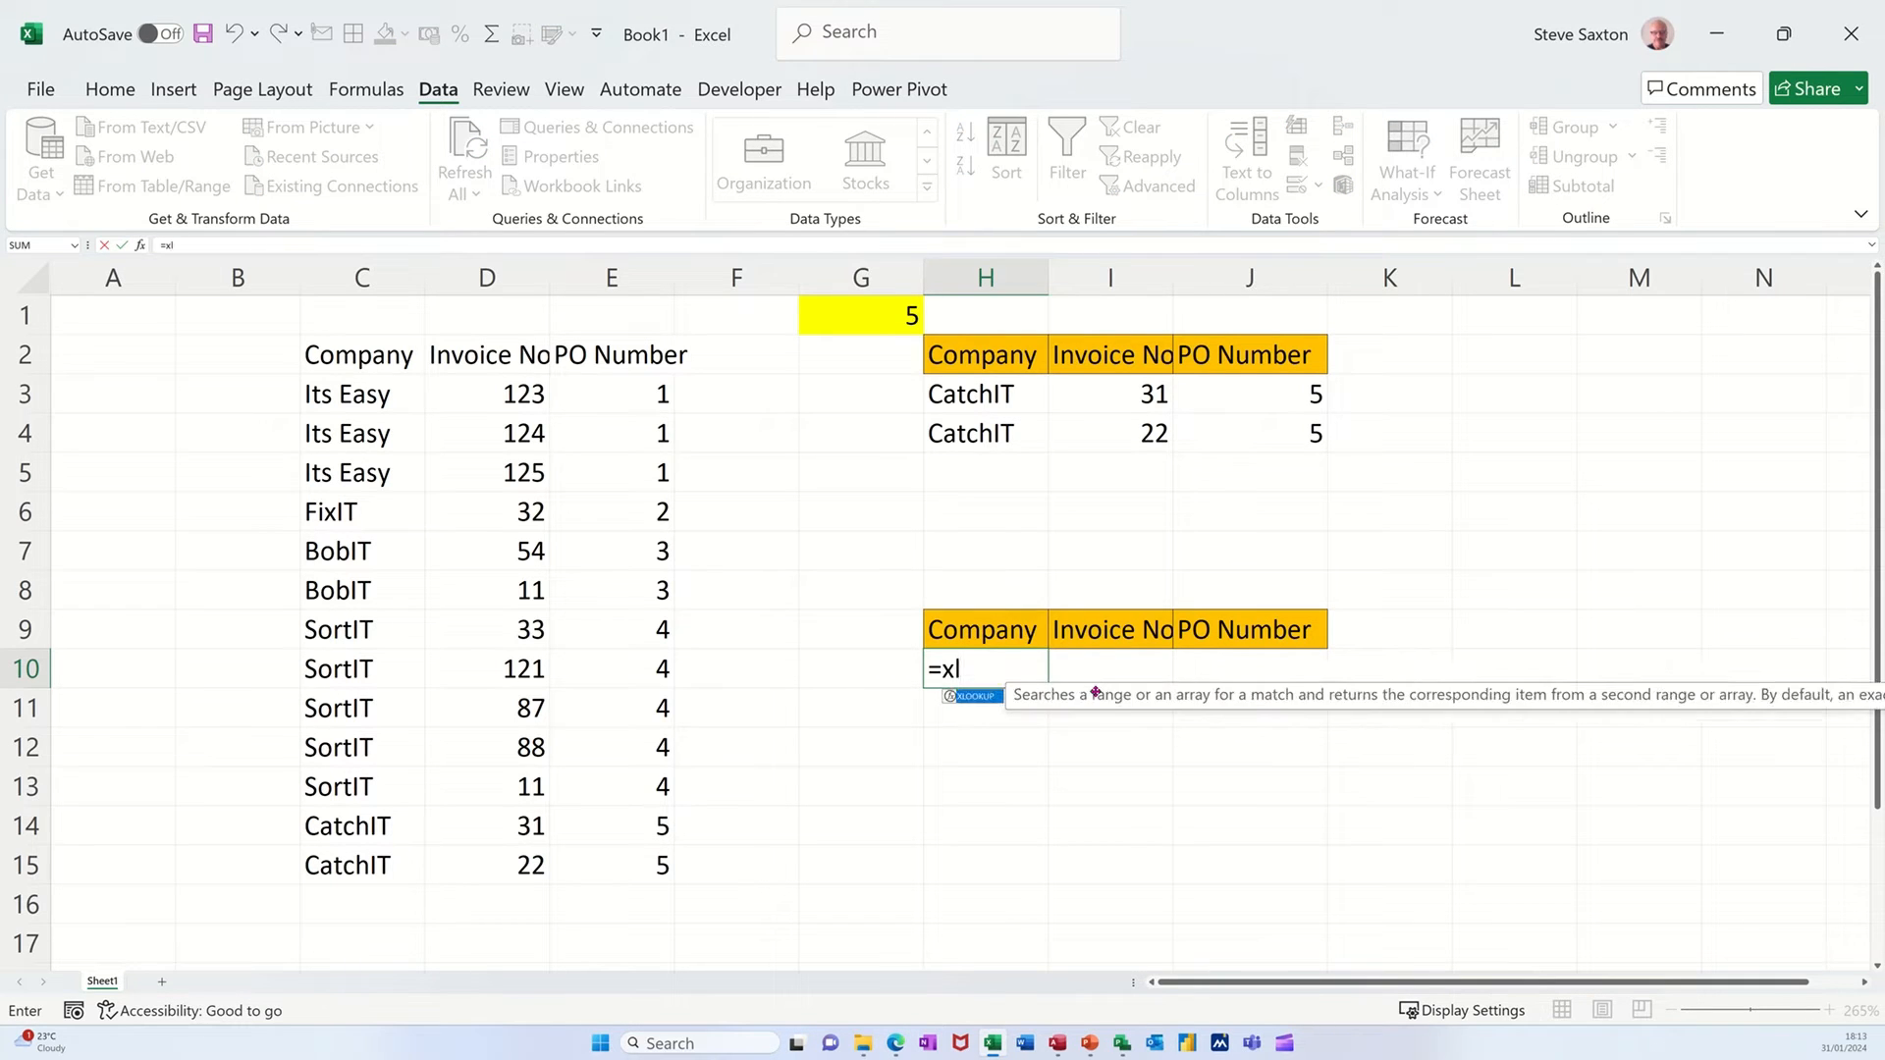
{"action": "key", "text": "Tab"}
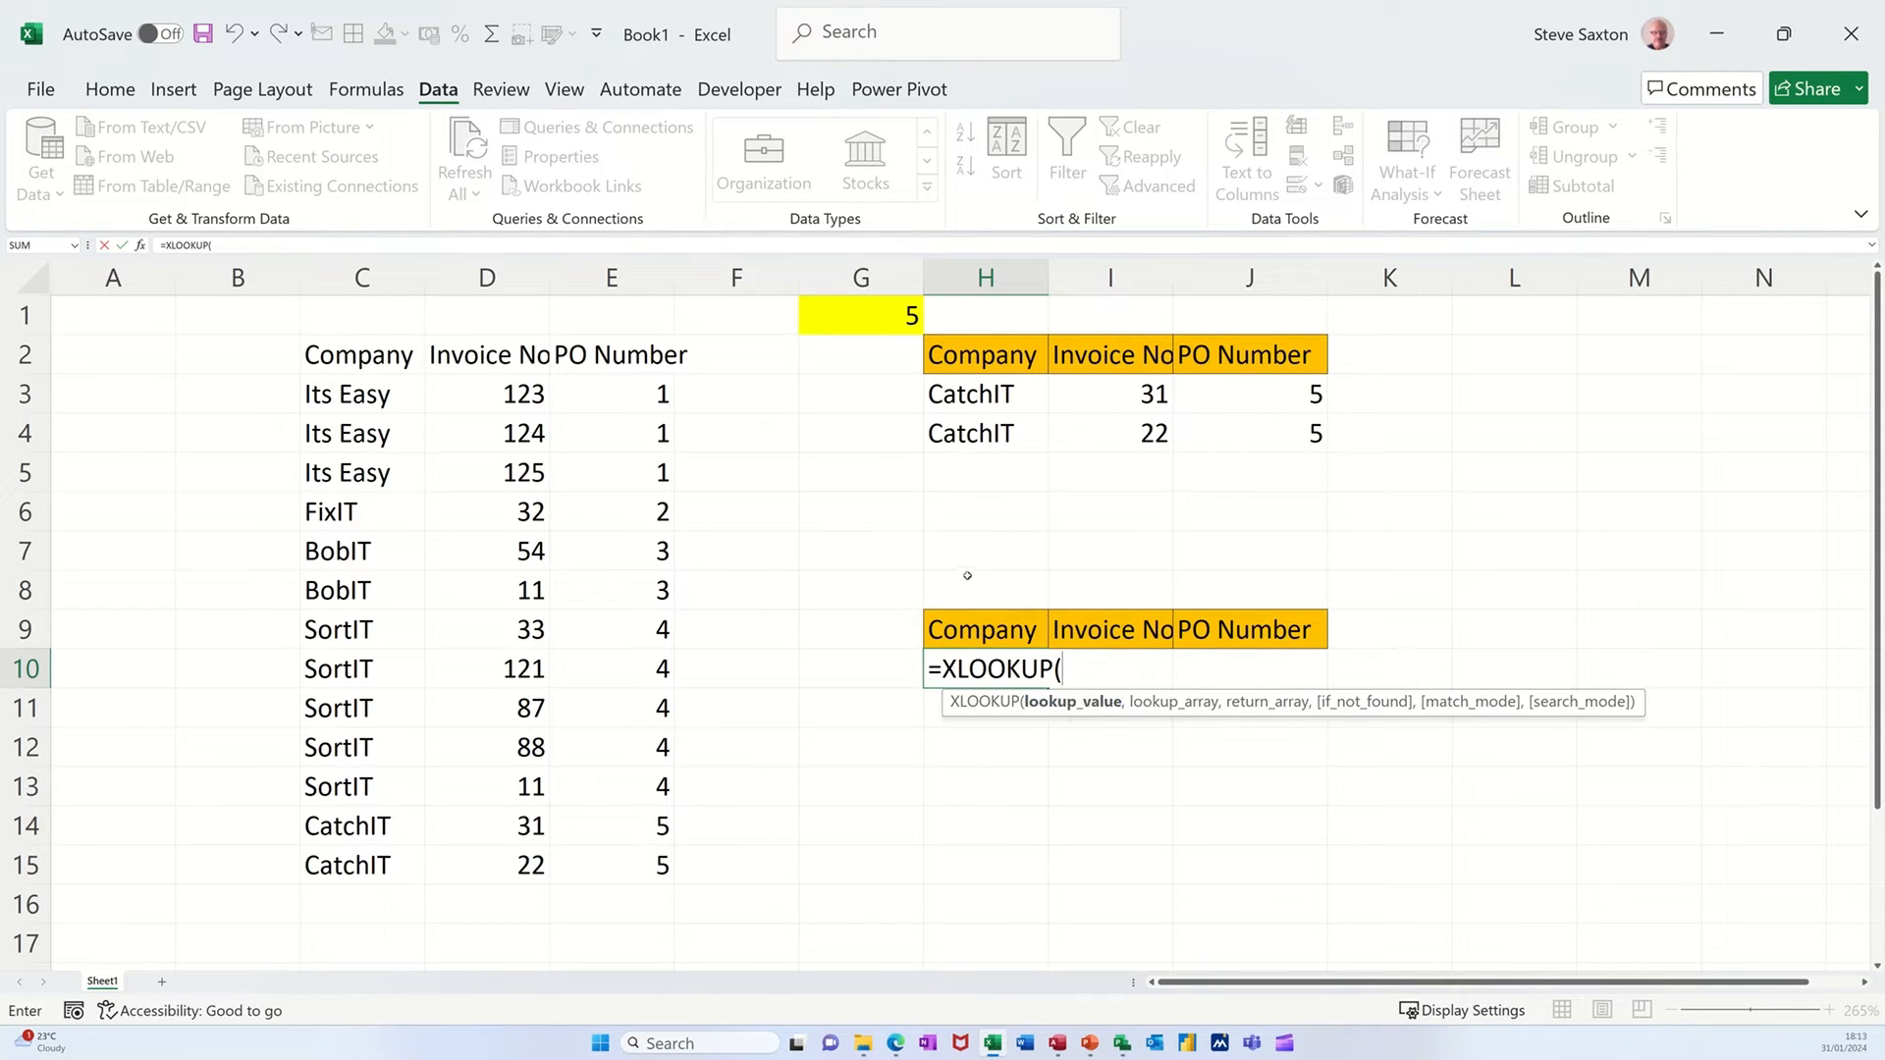
{"action": "left_click", "coordinate": [852, 306]}
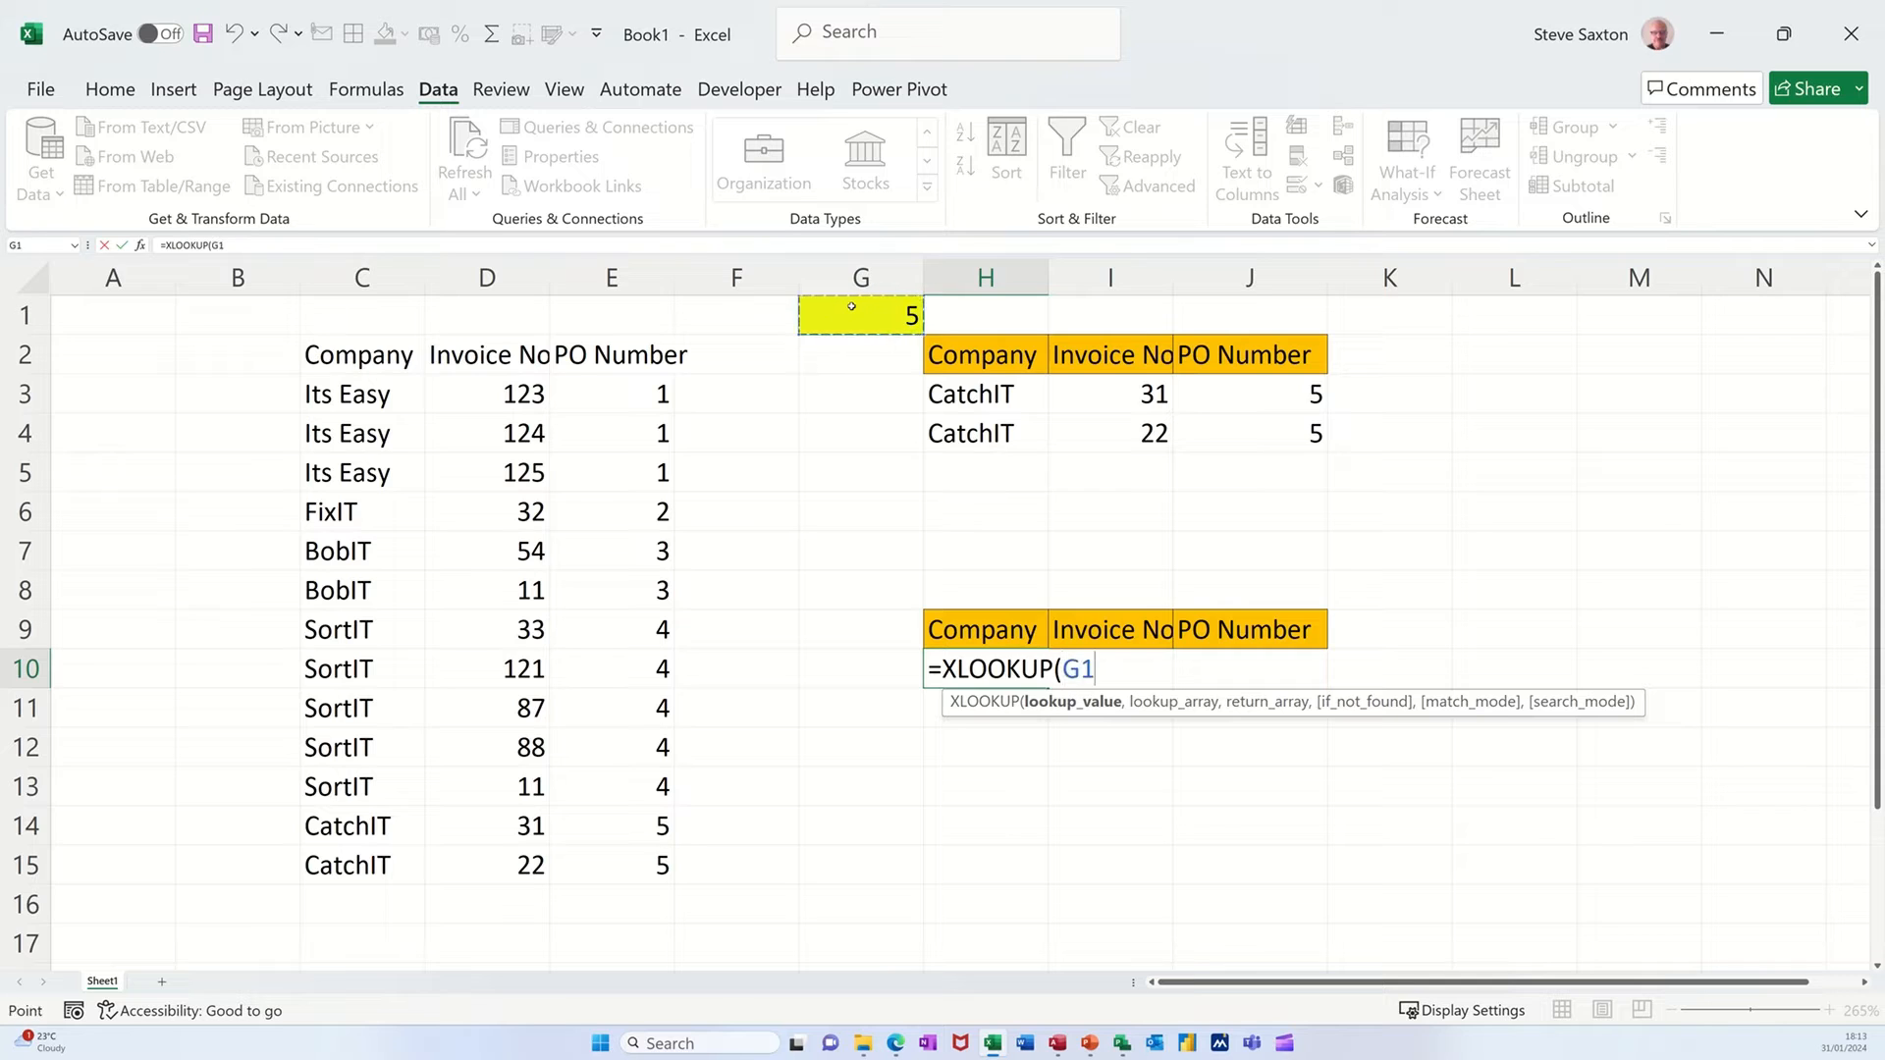
{"action": "type", "text": ","}
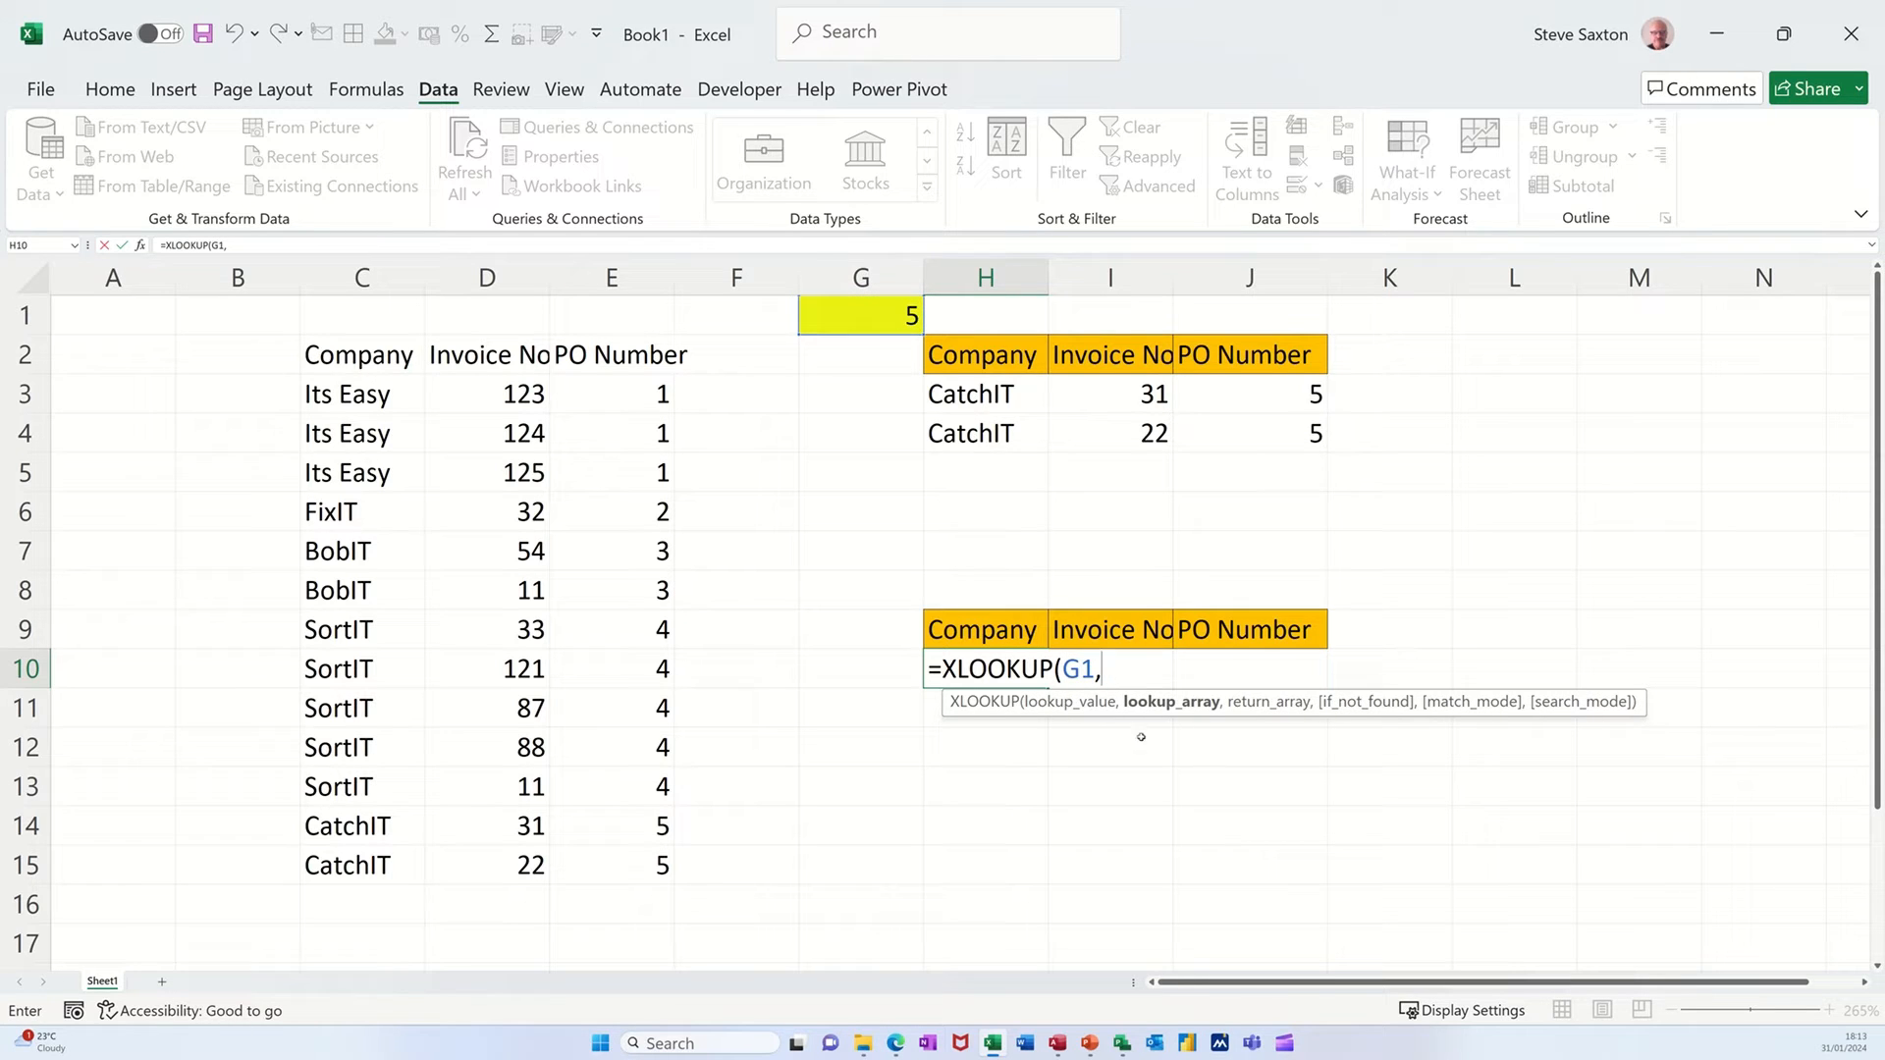
{"action": "left_click_drag", "start_coordinate": [599, 397], "coordinate": [634, 866]}
{"action": "type", "text": ","}
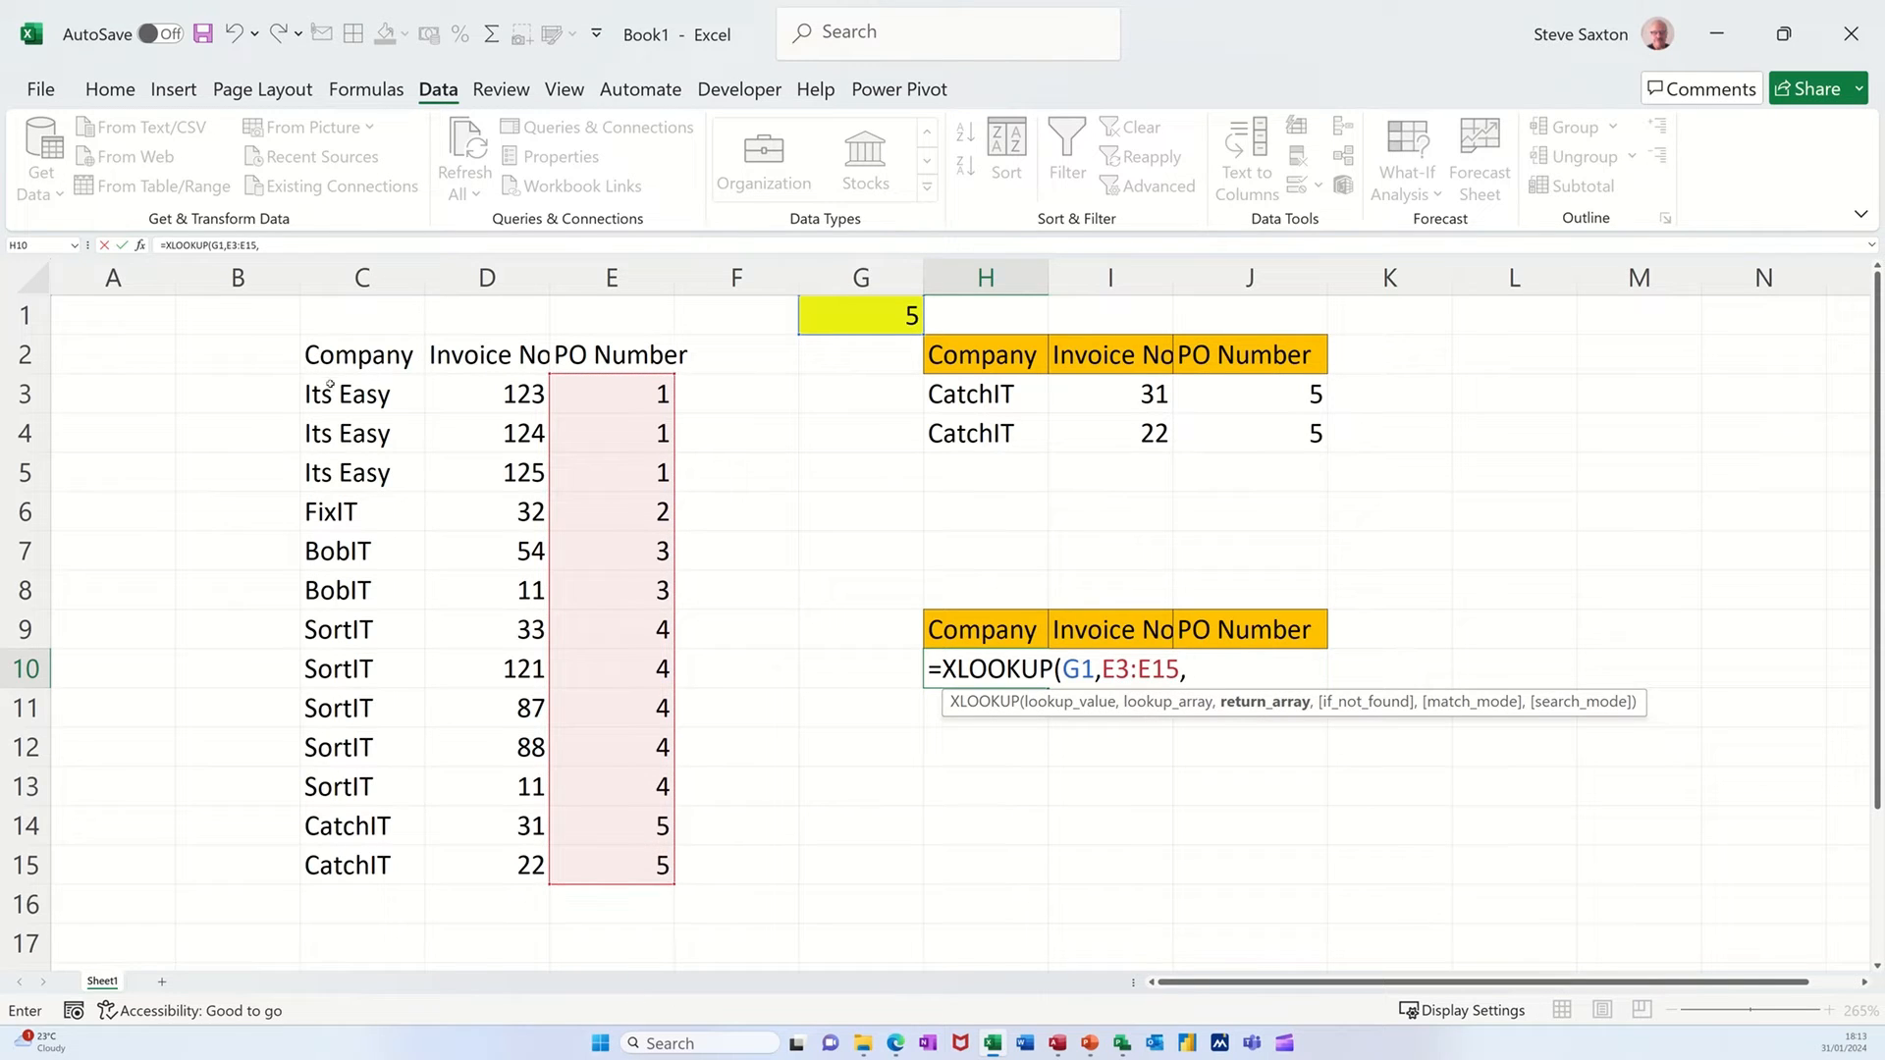
{"action": "left_click_drag", "start_coordinate": [329, 383], "coordinate": [574, 847]}
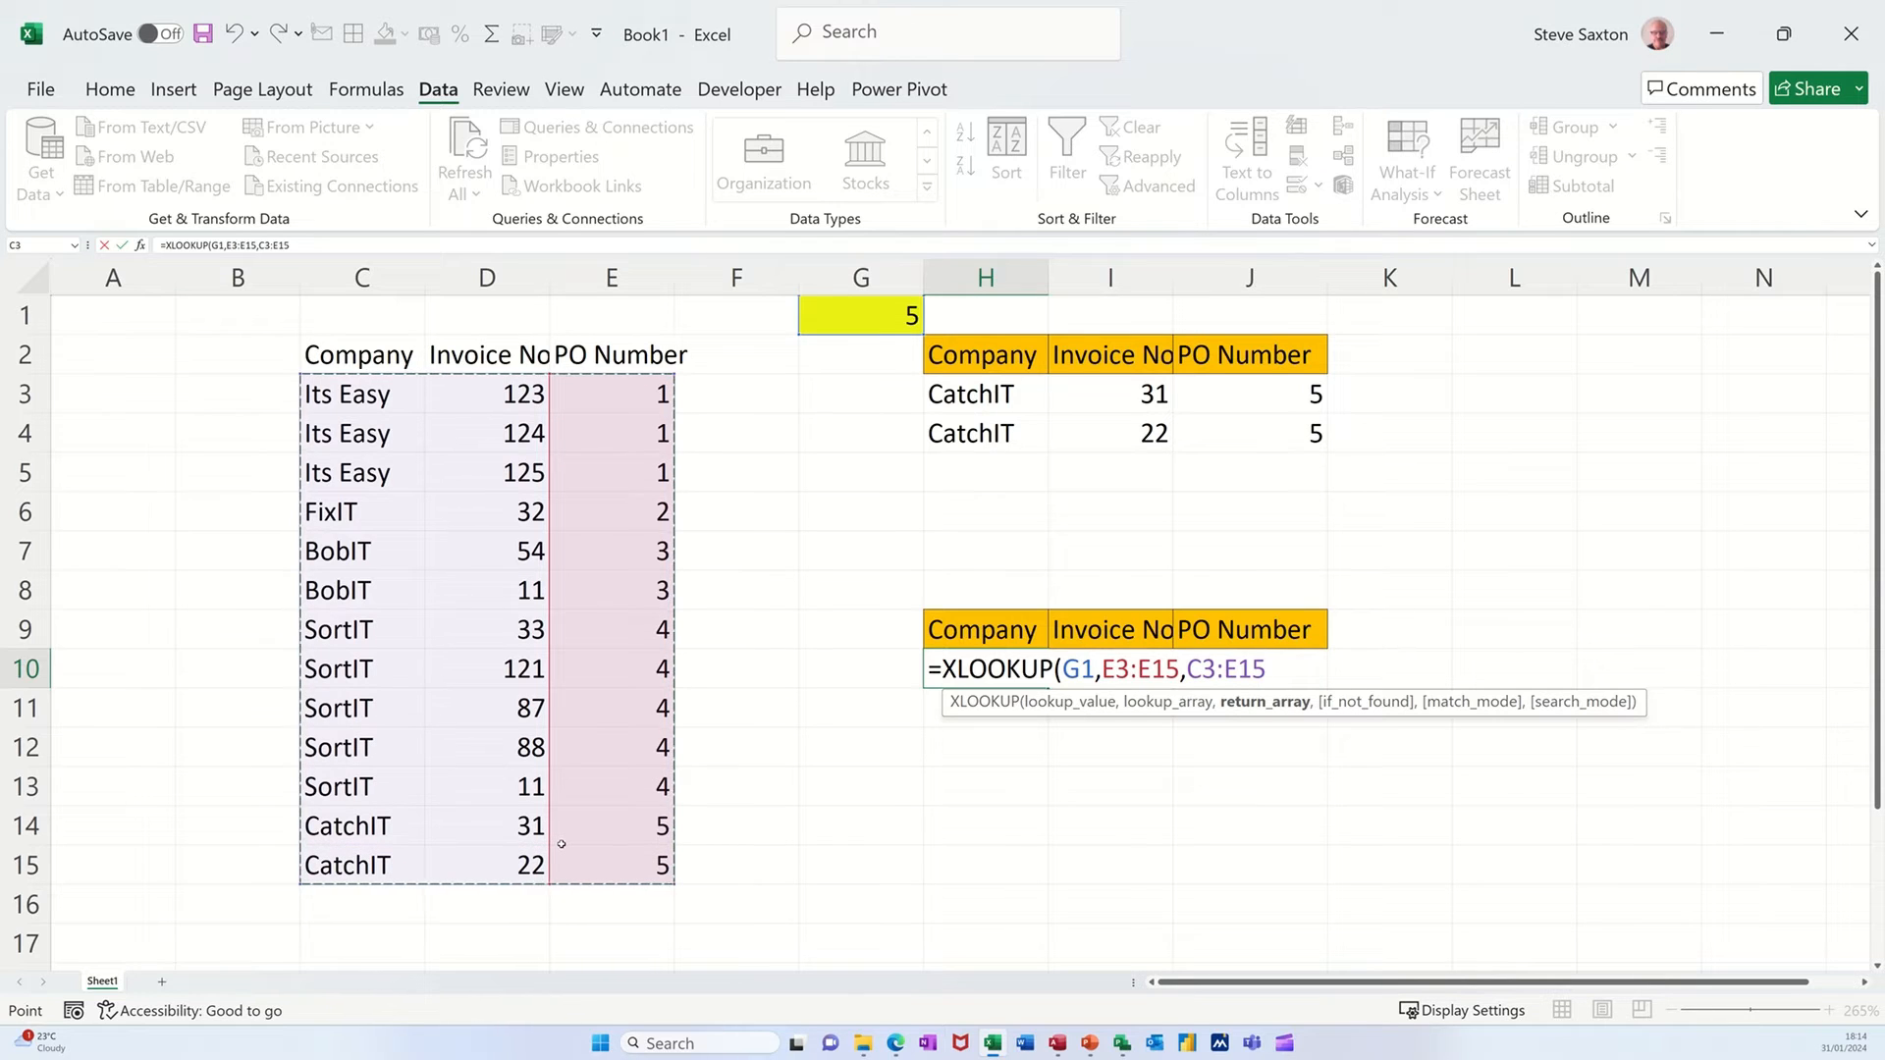
{"action": "type", "text": ","}
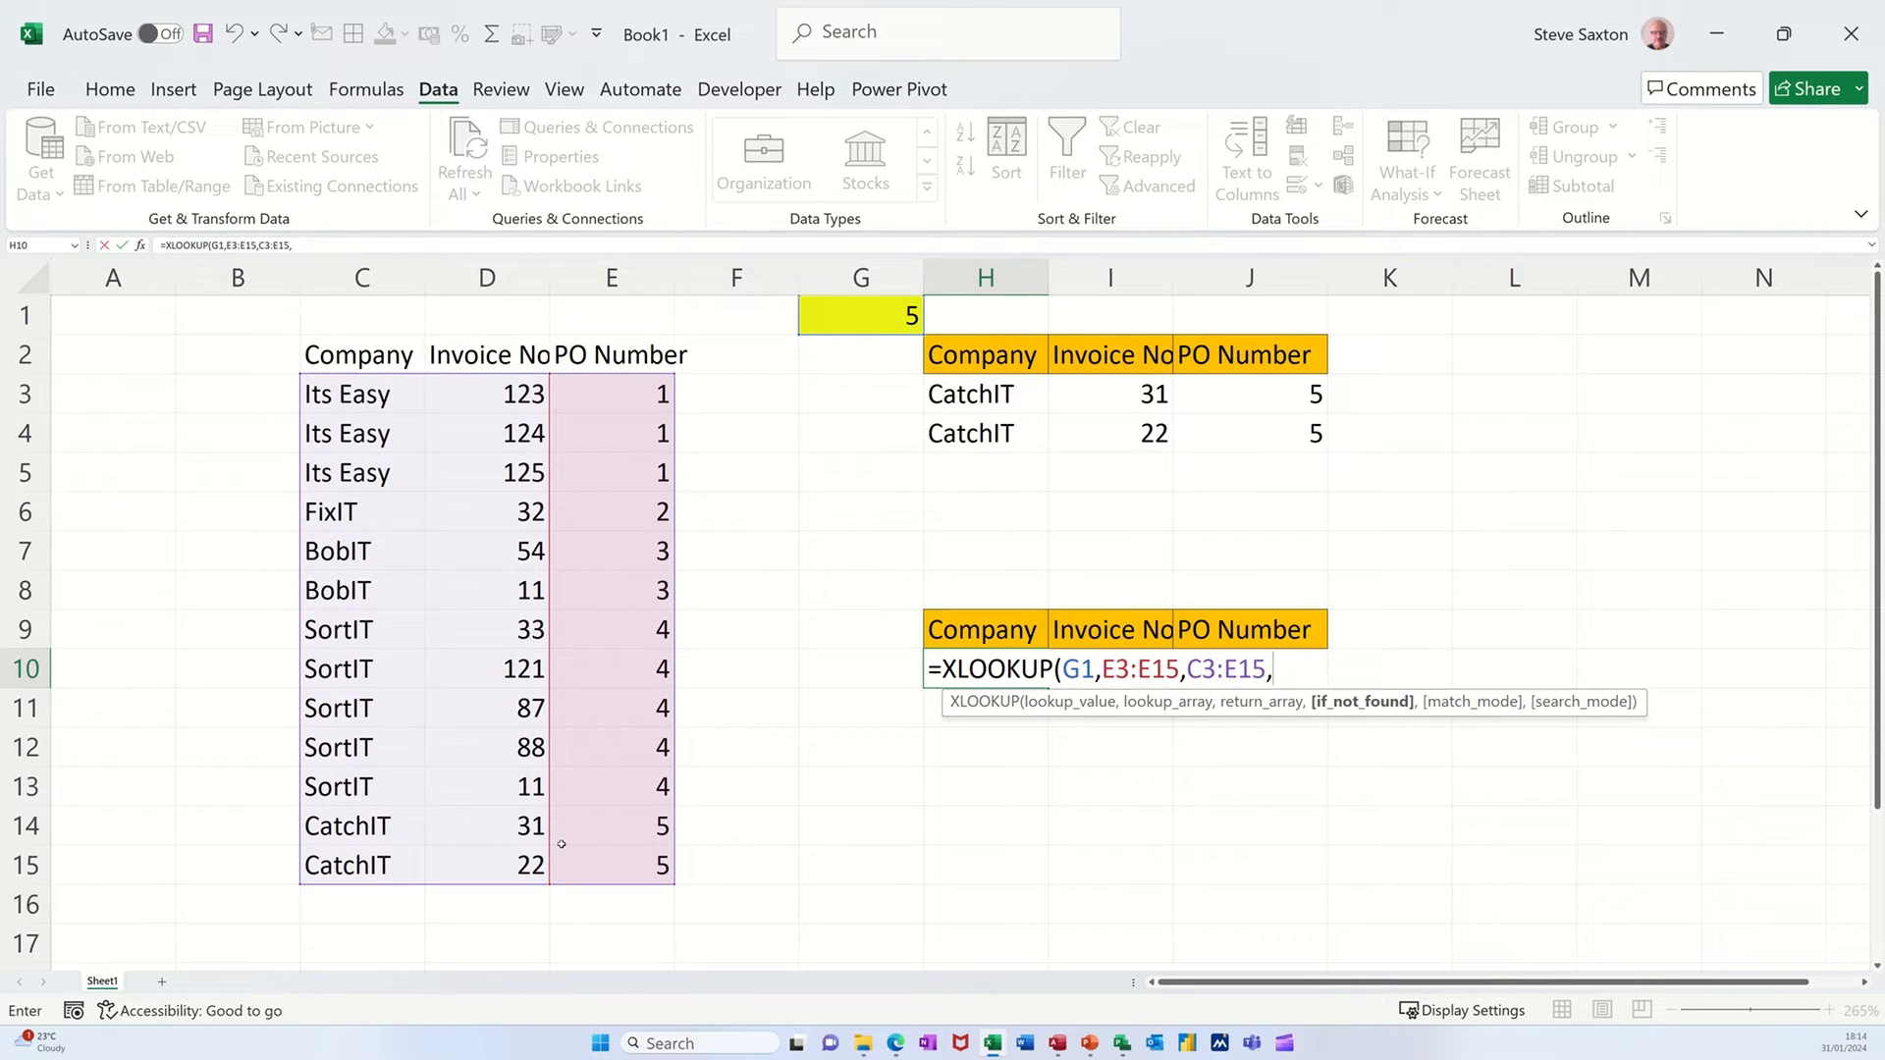
{"action": "type", "text": ","}
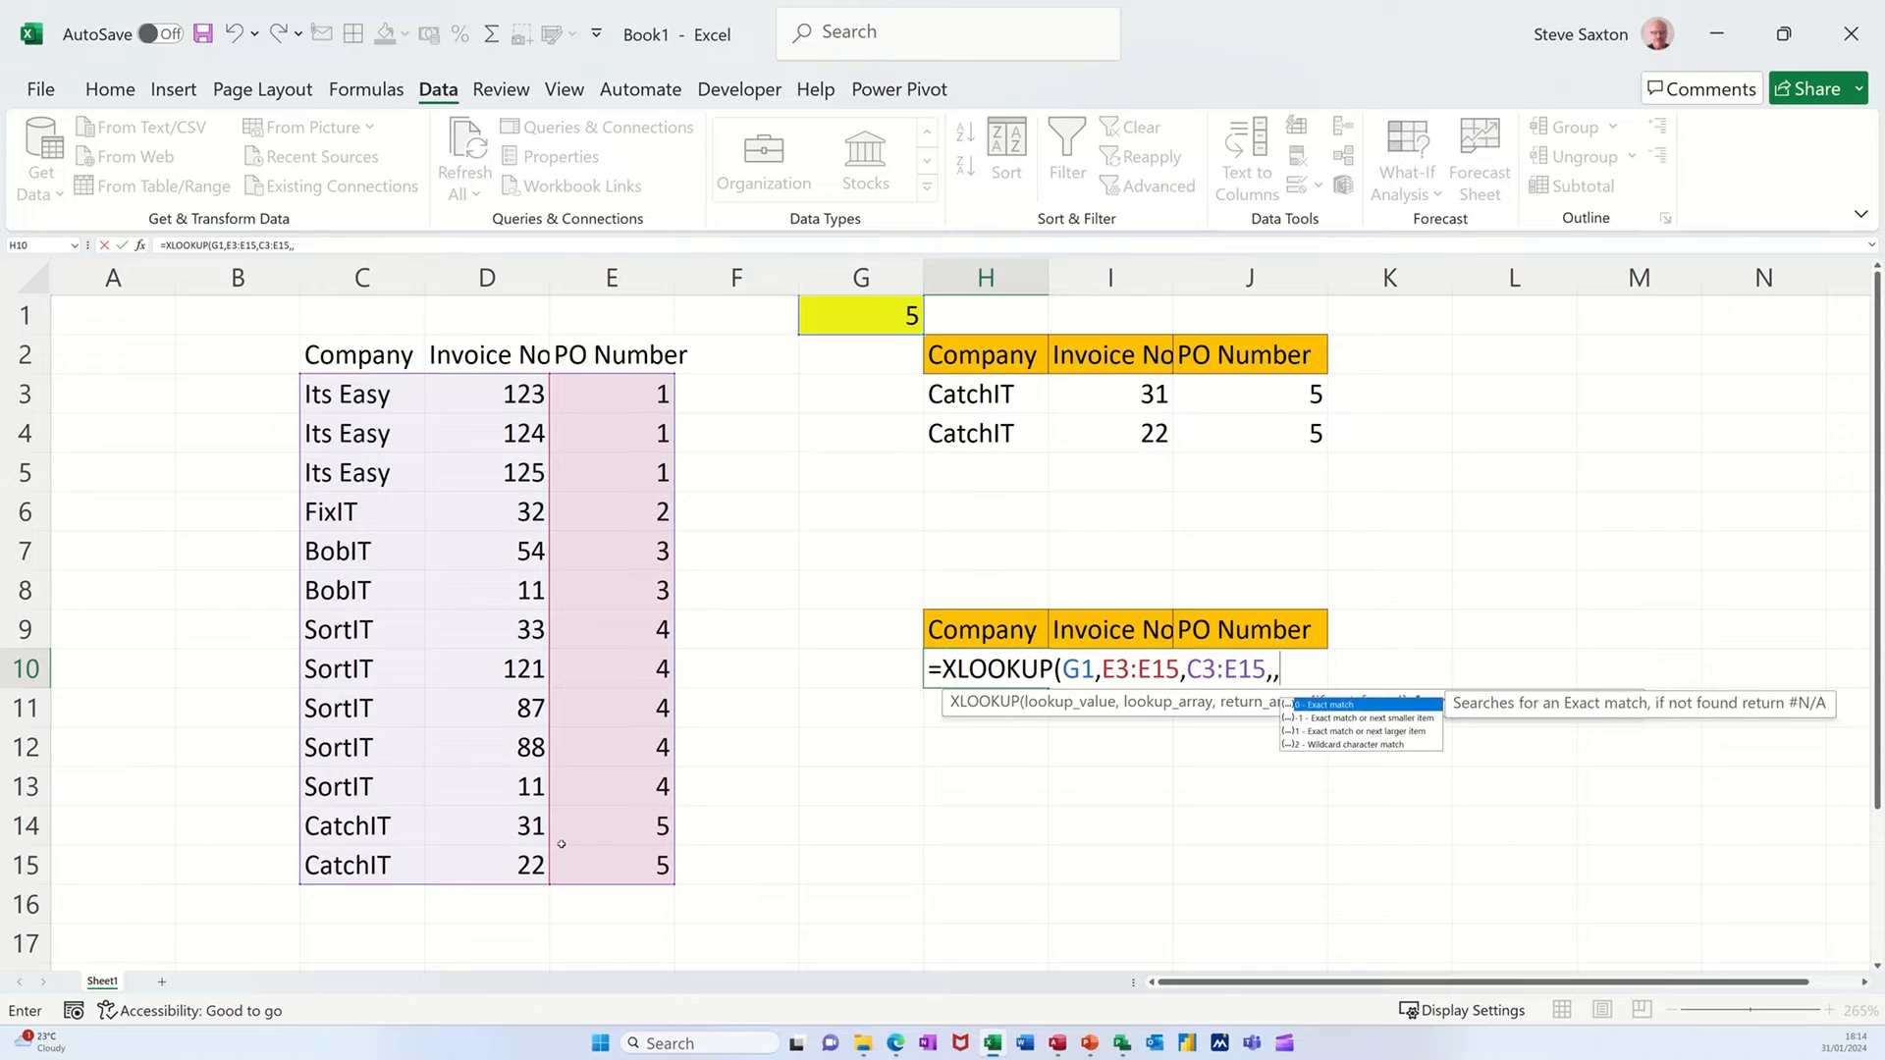
{"action": "type", "text": "0)"}
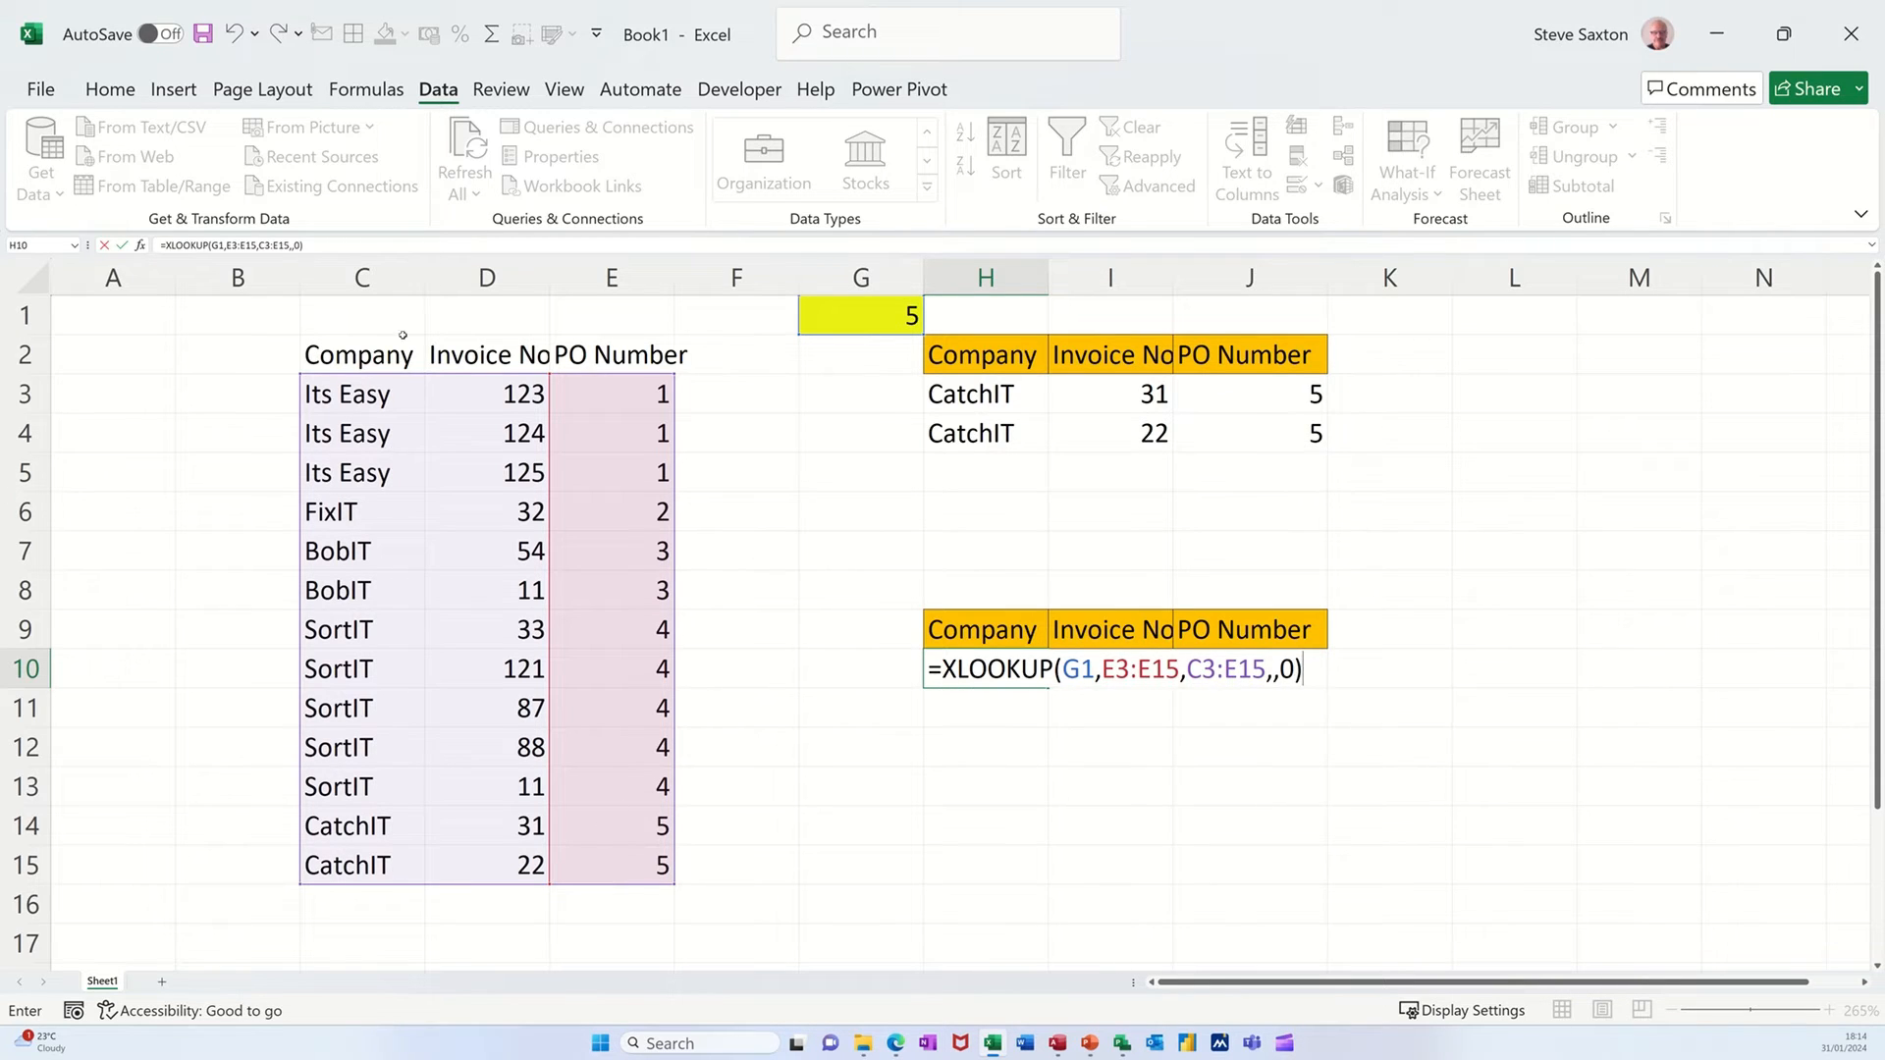
{"action": "left_click", "coordinate": [123, 246]}
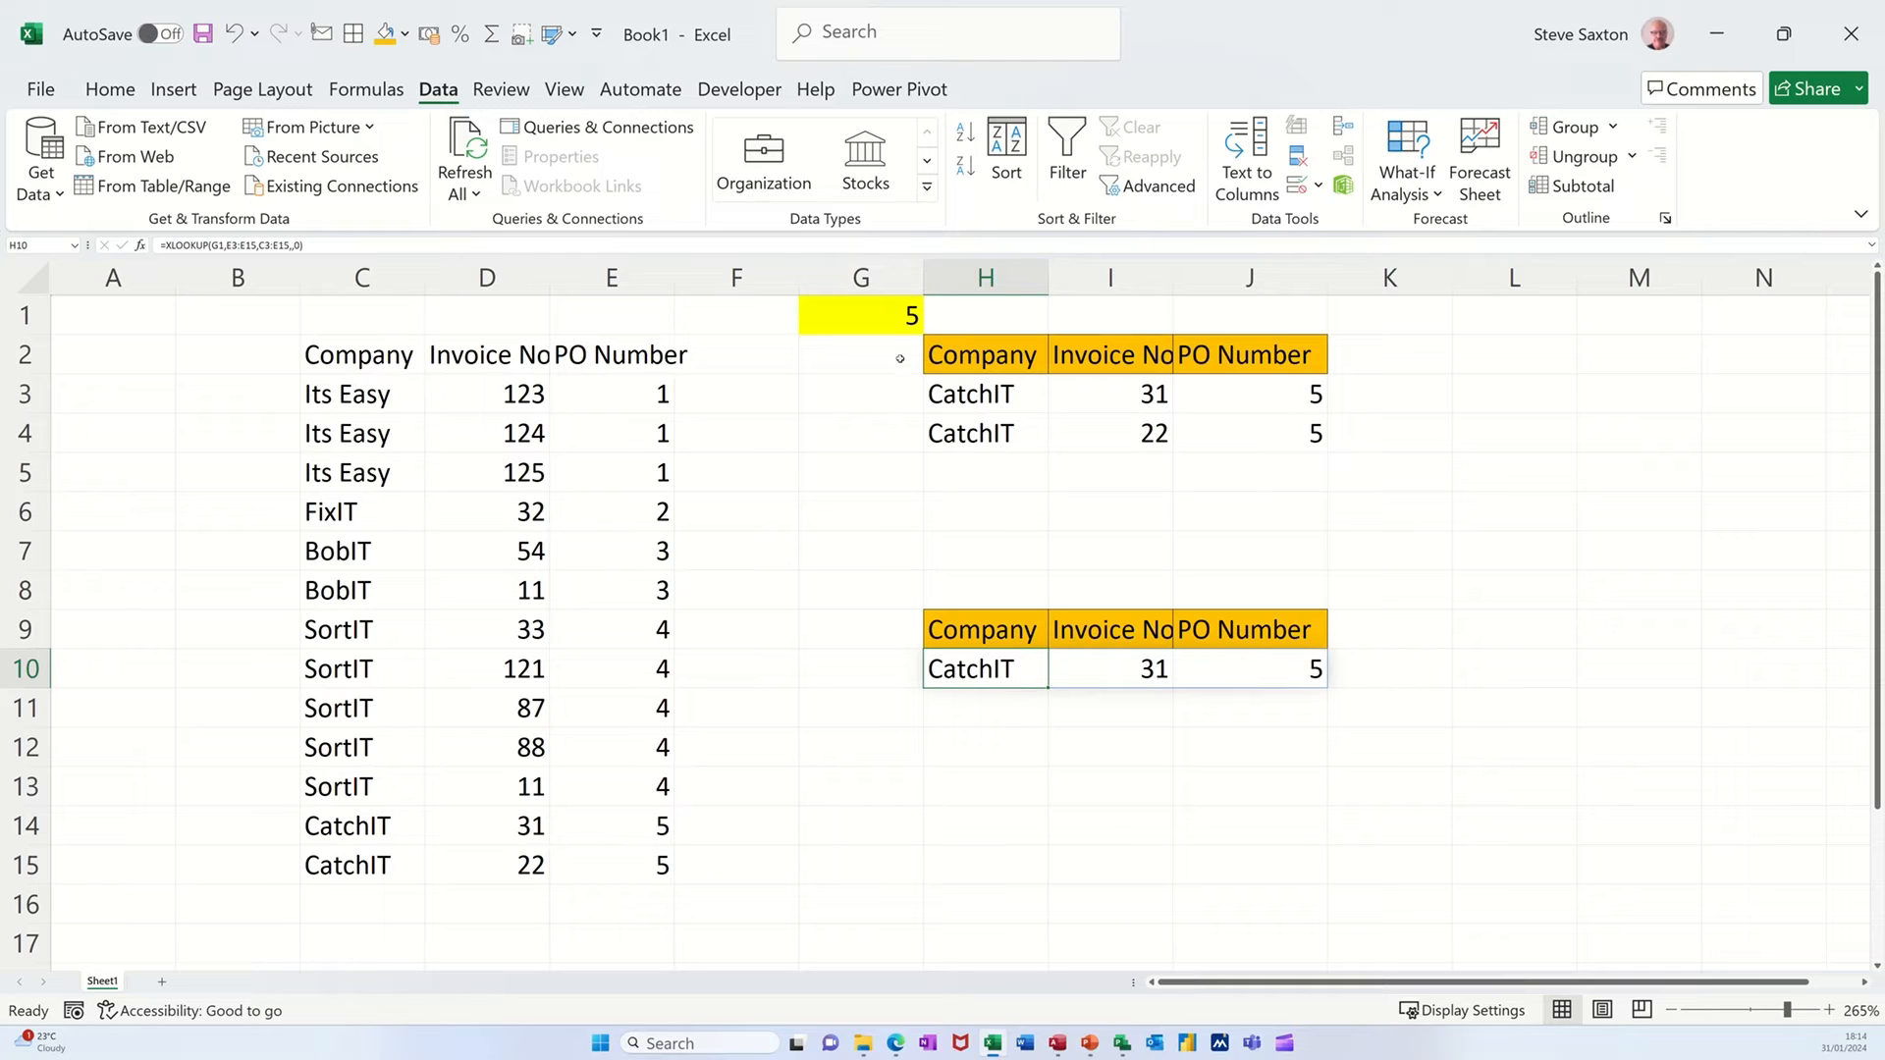
Compare the FILTER and XLOOKUP results by setting the PO number in G1 to 3, 5 and finally 1.
{"action": "left_click", "coordinate": [887, 330]}
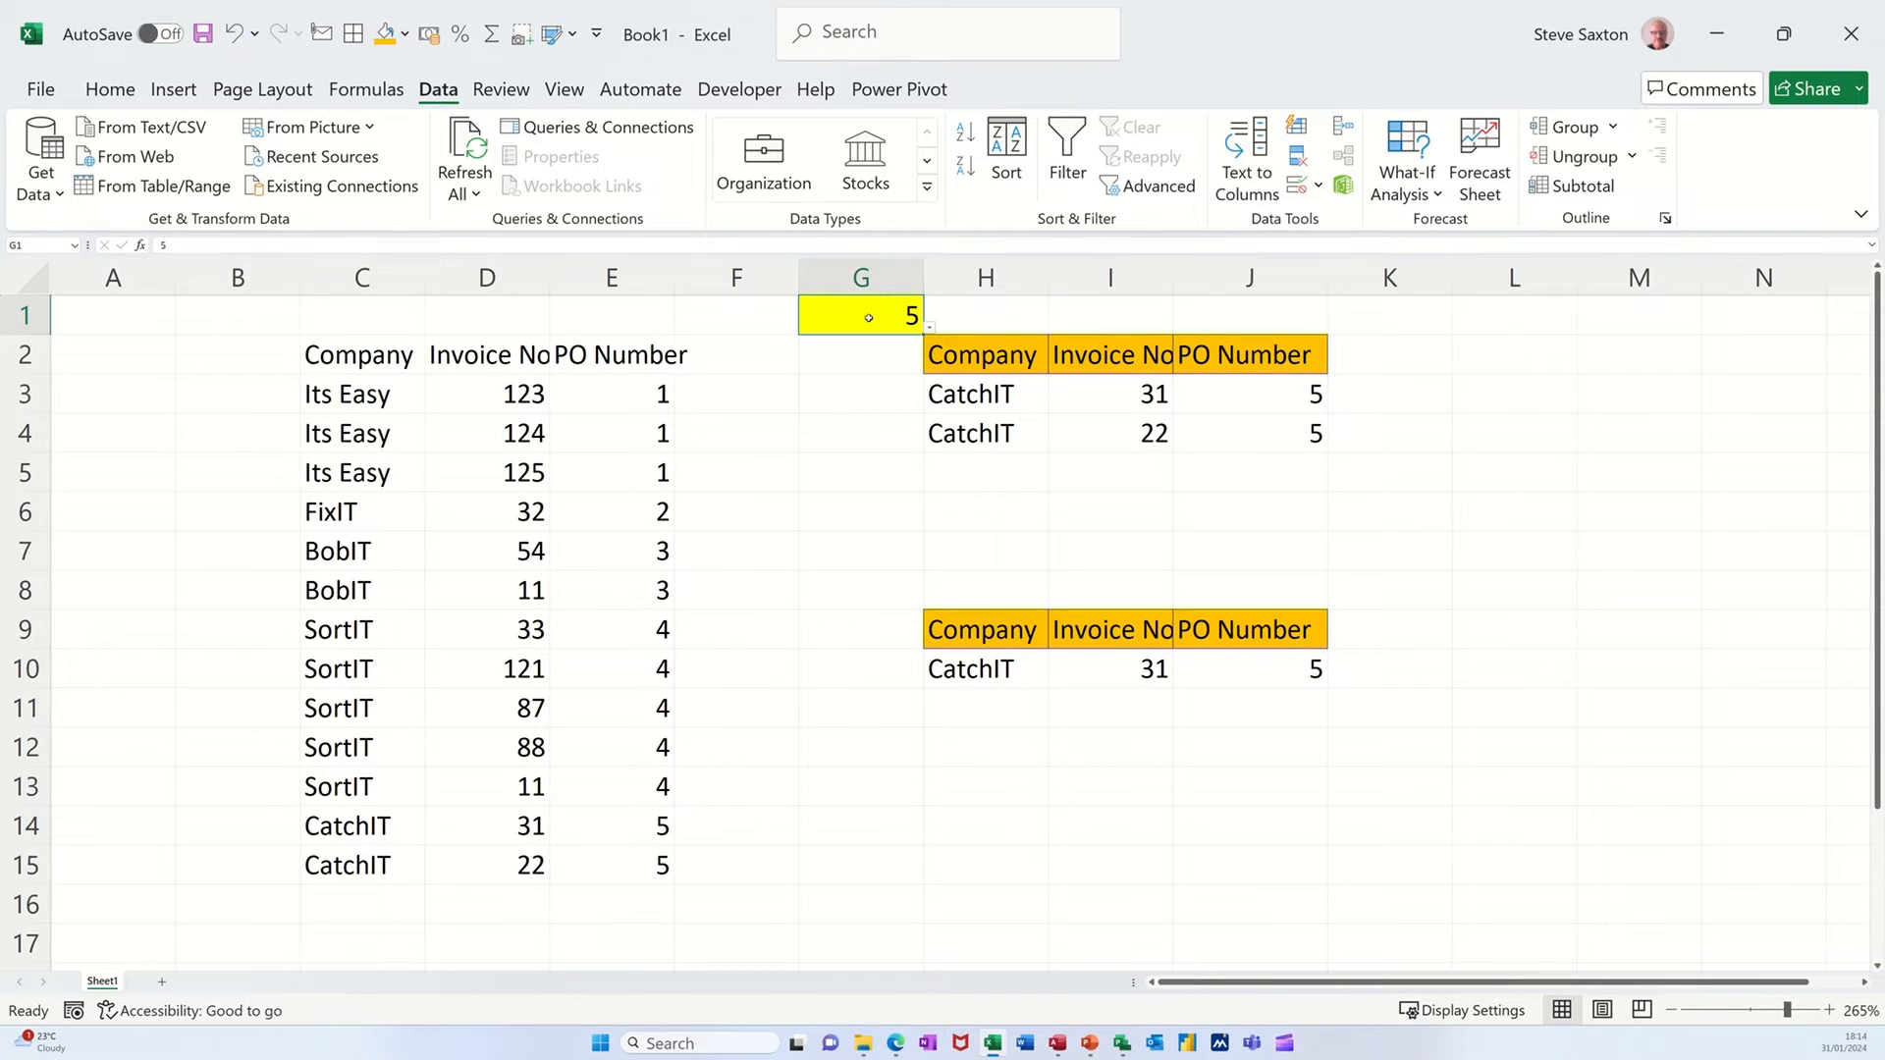
{"action": "type", "text": "3"}
{"action": "key", "text": "Return"}
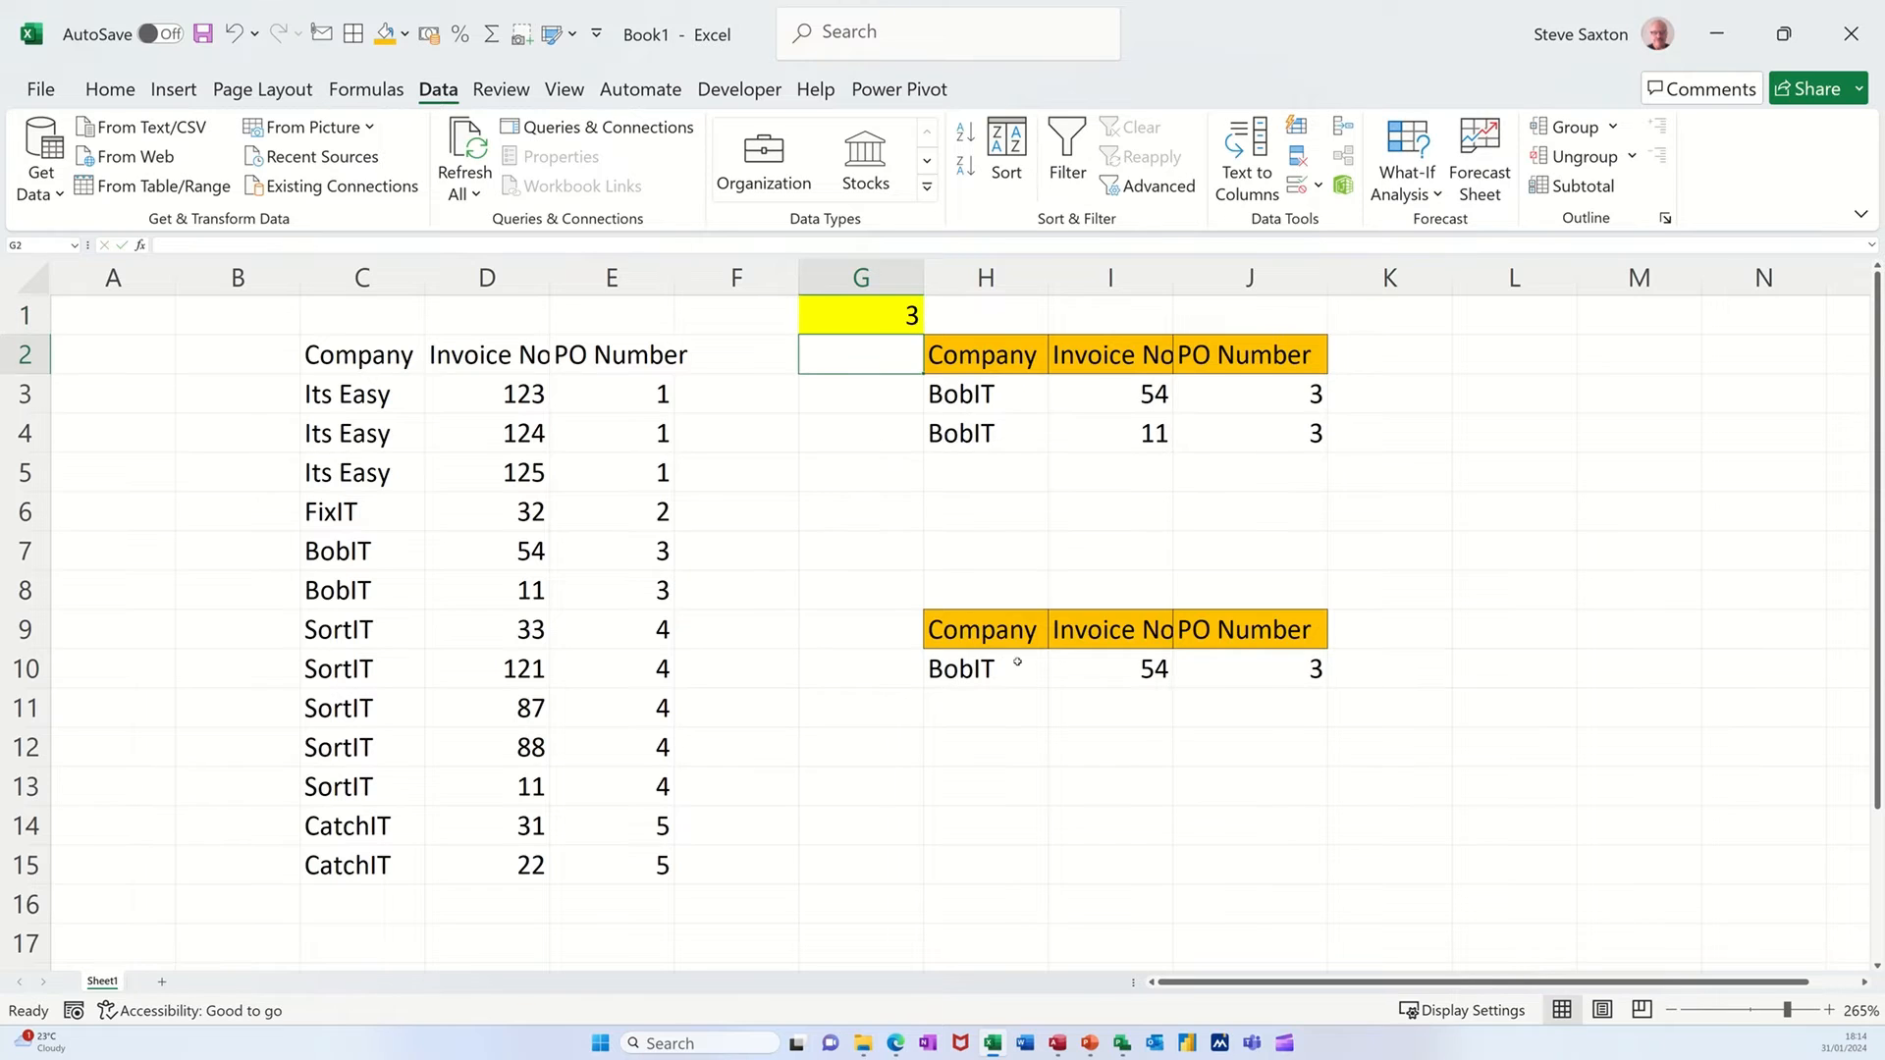
{"action": "left_click", "coordinate": [860, 313]}
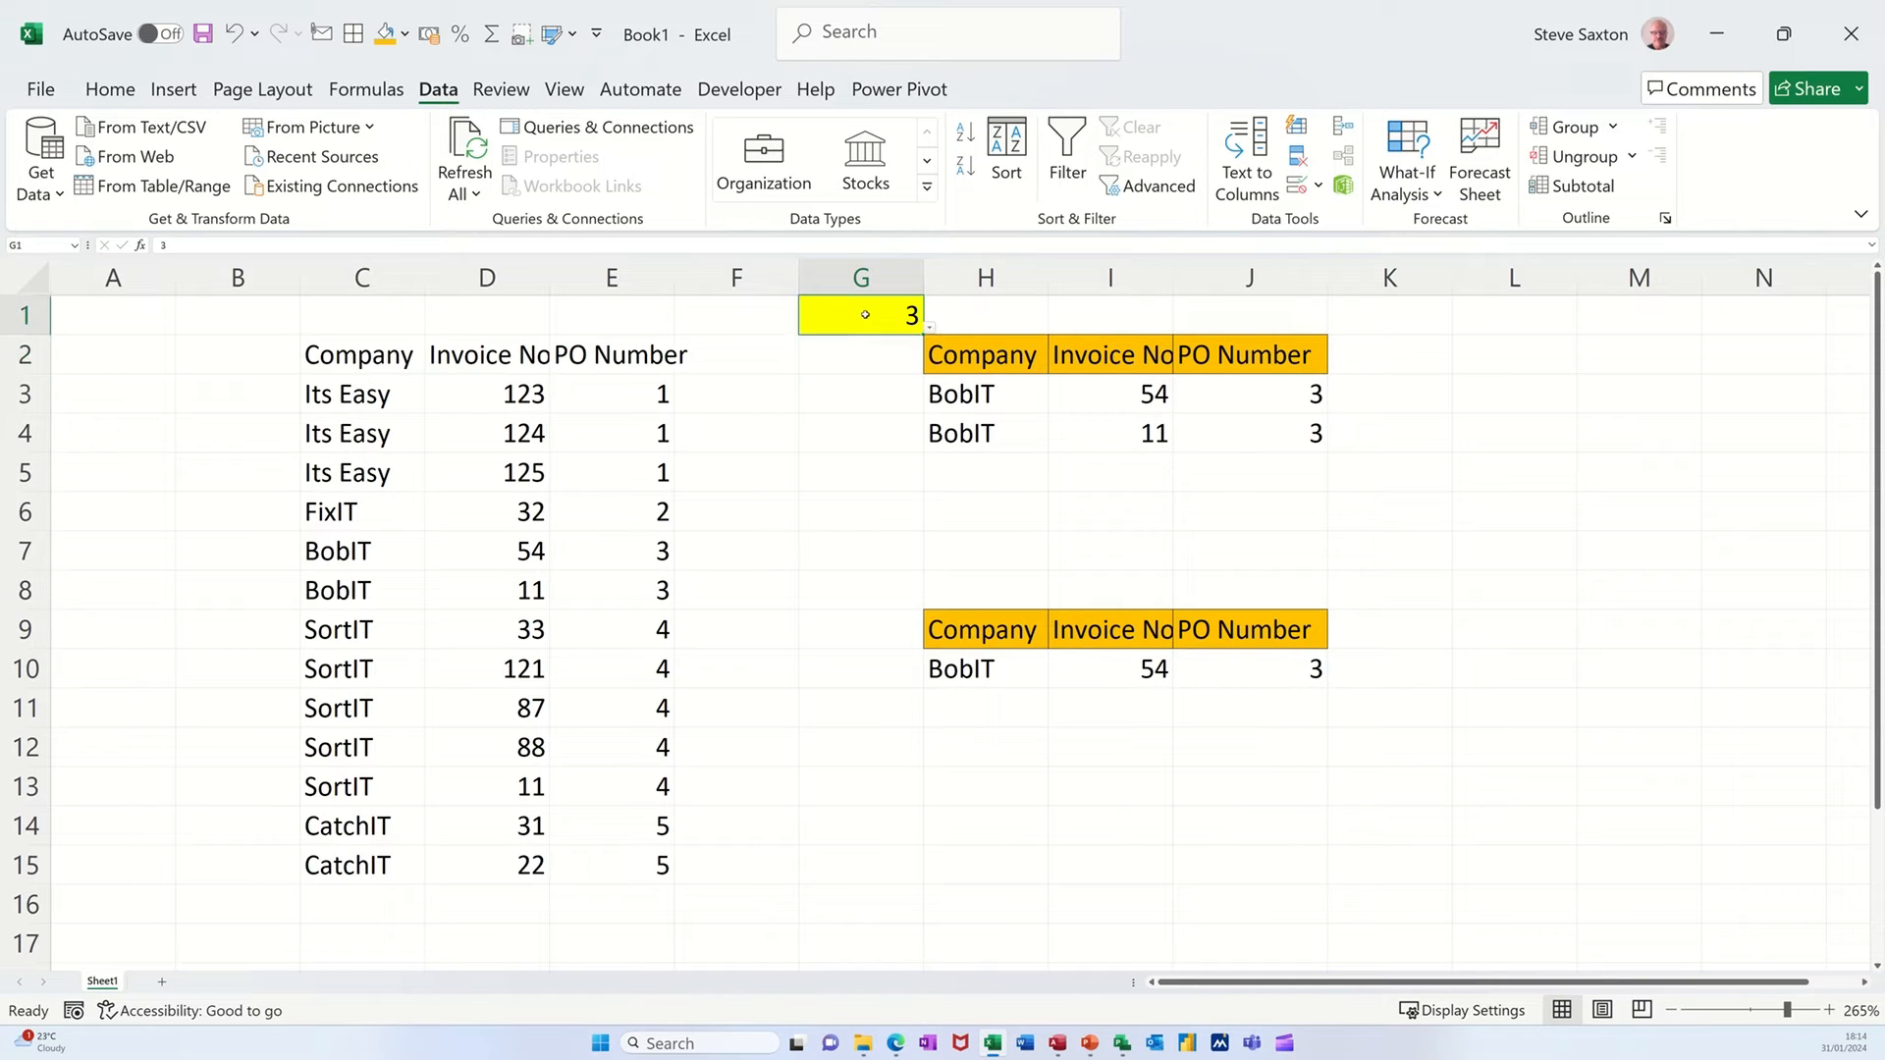
{"action": "type", "text": "5"}
{"action": "left_click", "coordinate": [852, 429]}
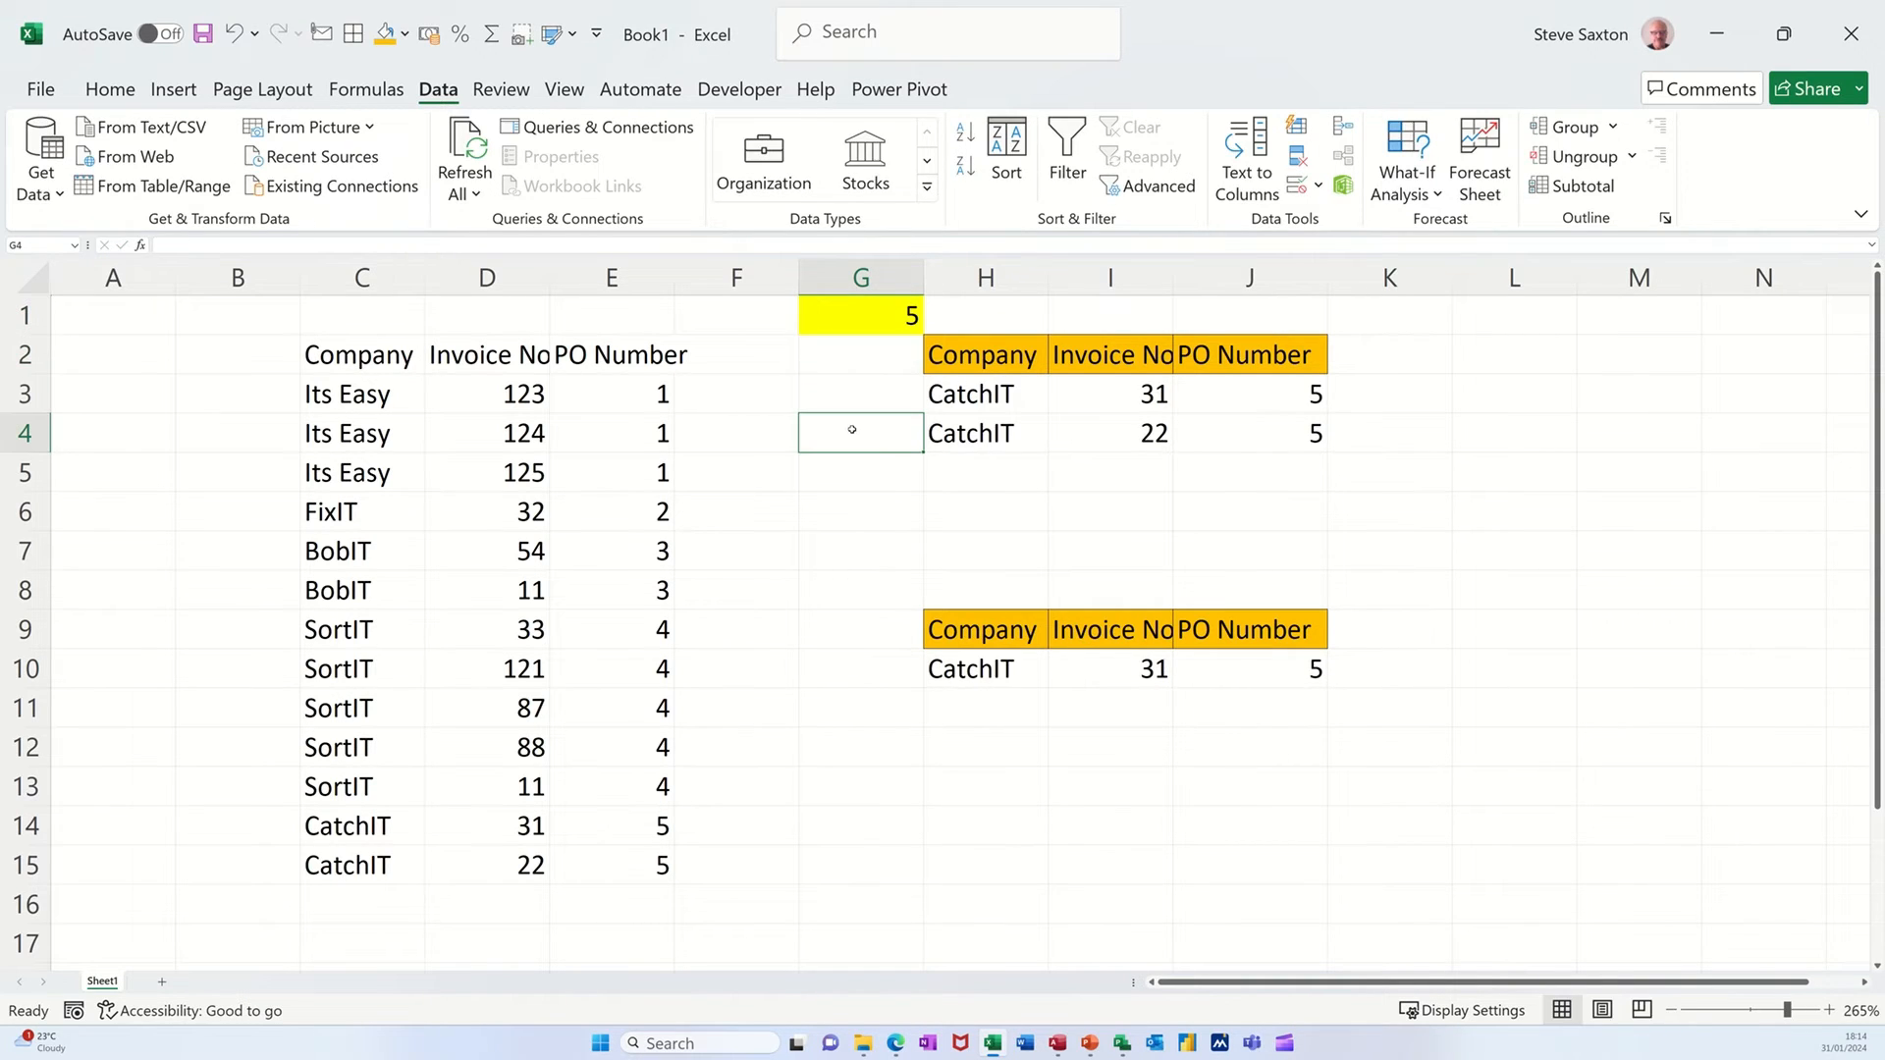
{"action": "left_click", "coordinate": [854, 314]}
{"action": "type", "text": "1"}
{"action": "left_click", "coordinate": [864, 433]}
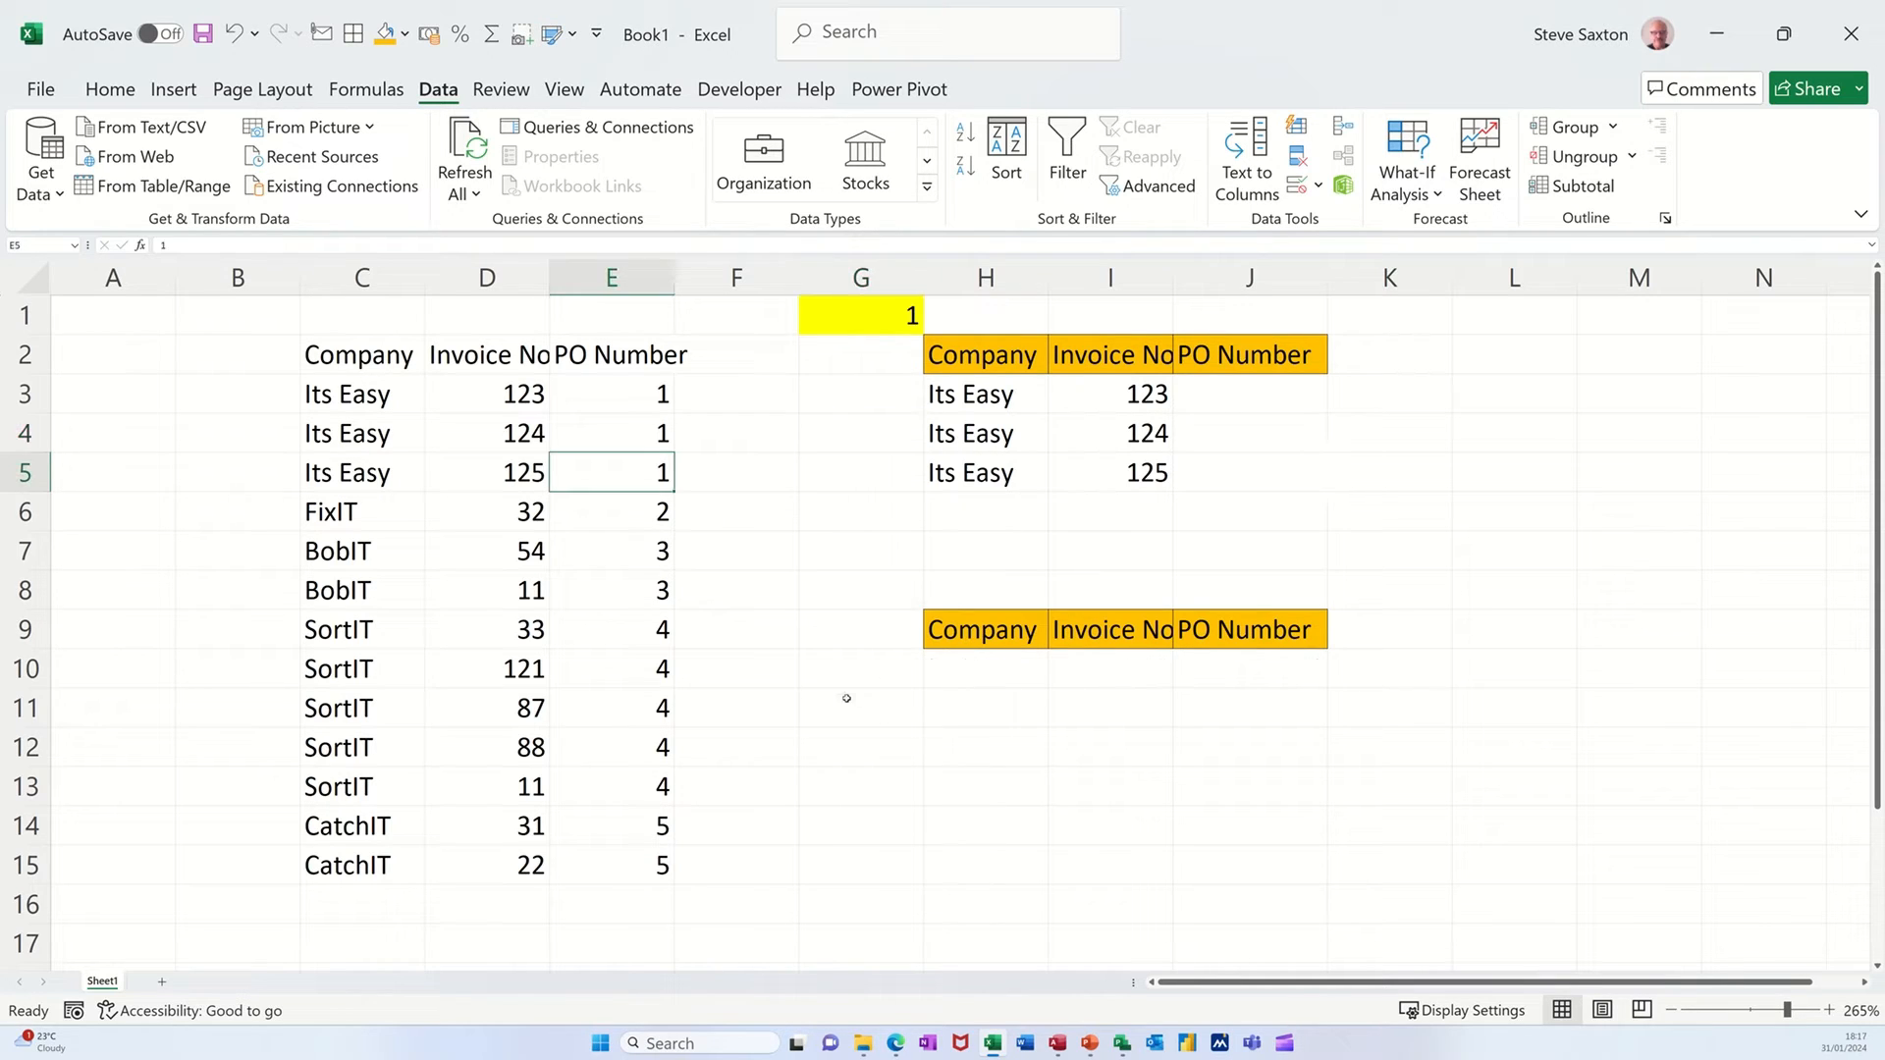
Move the whole PO Number column E in front of the Company column so it becomes column C of the source data.
{"action": "left_click", "coordinate": [963, 668]}
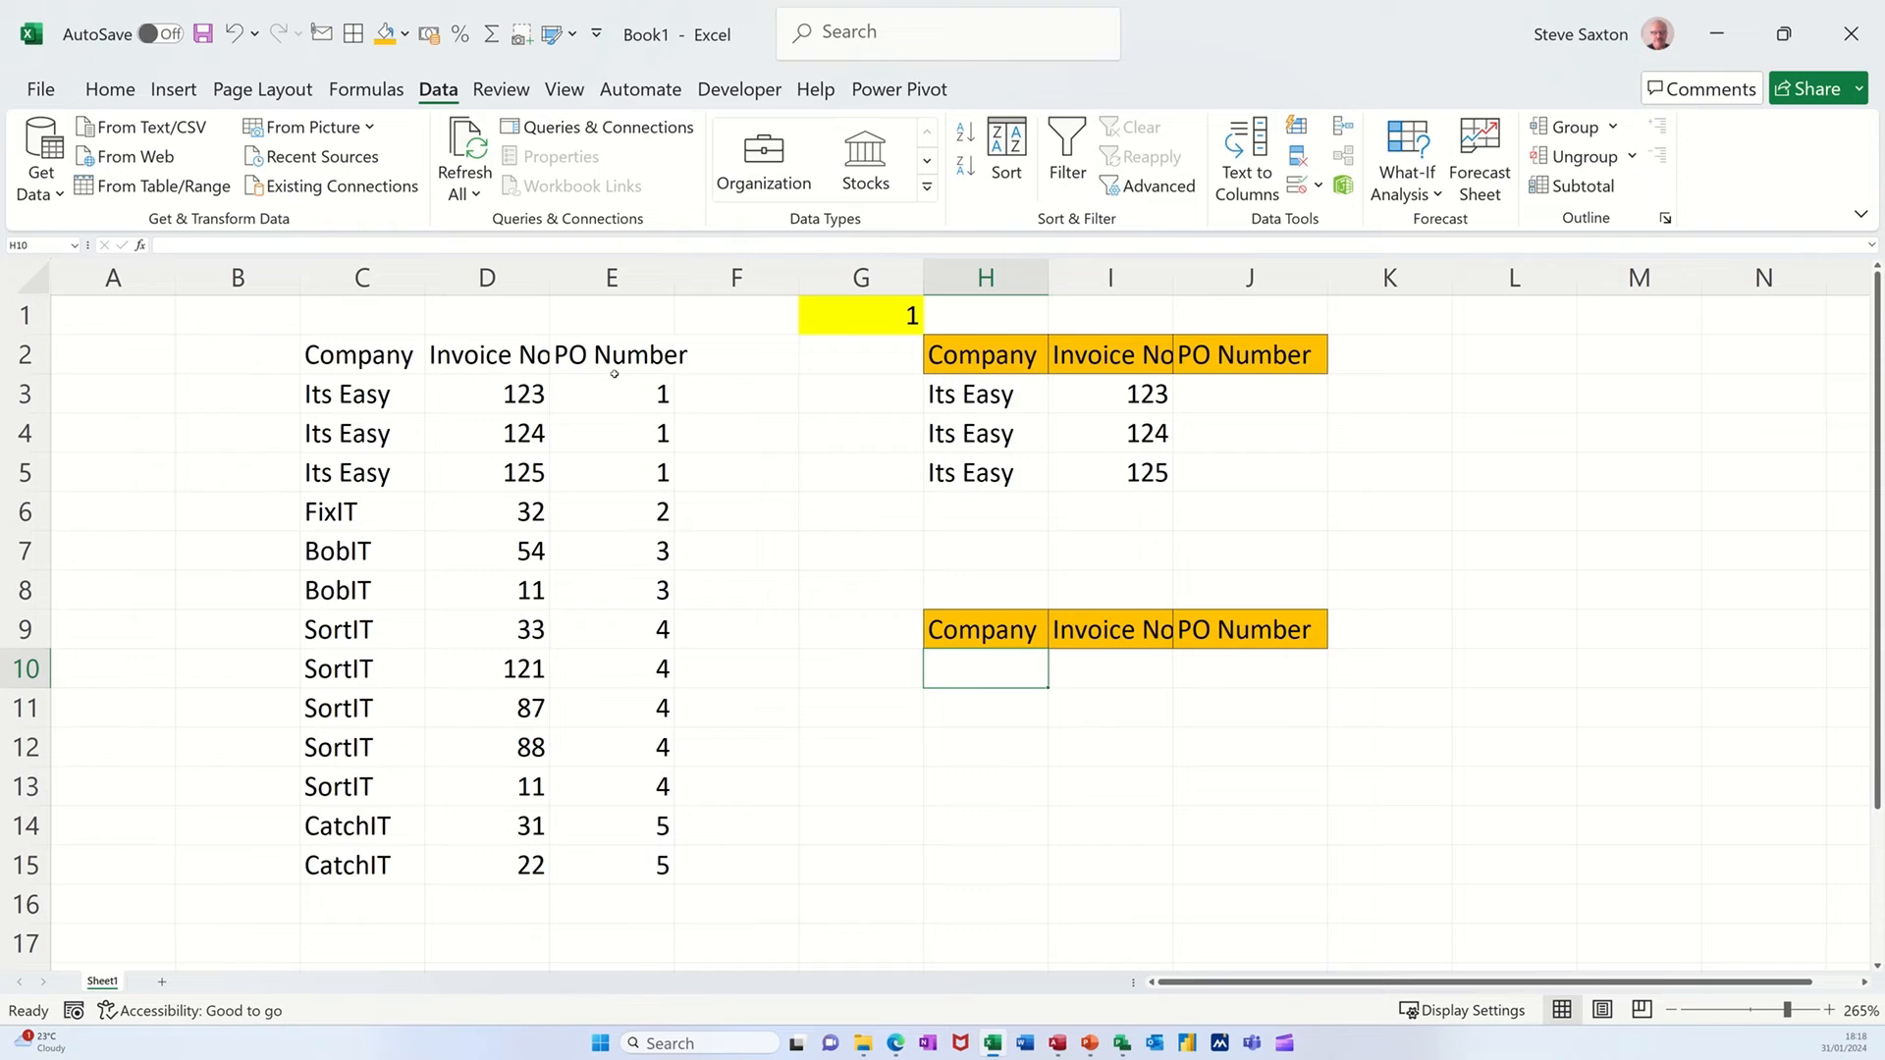
{"action": "left_click_drag", "start_coordinate": [615, 360], "coordinate": [620, 854]}
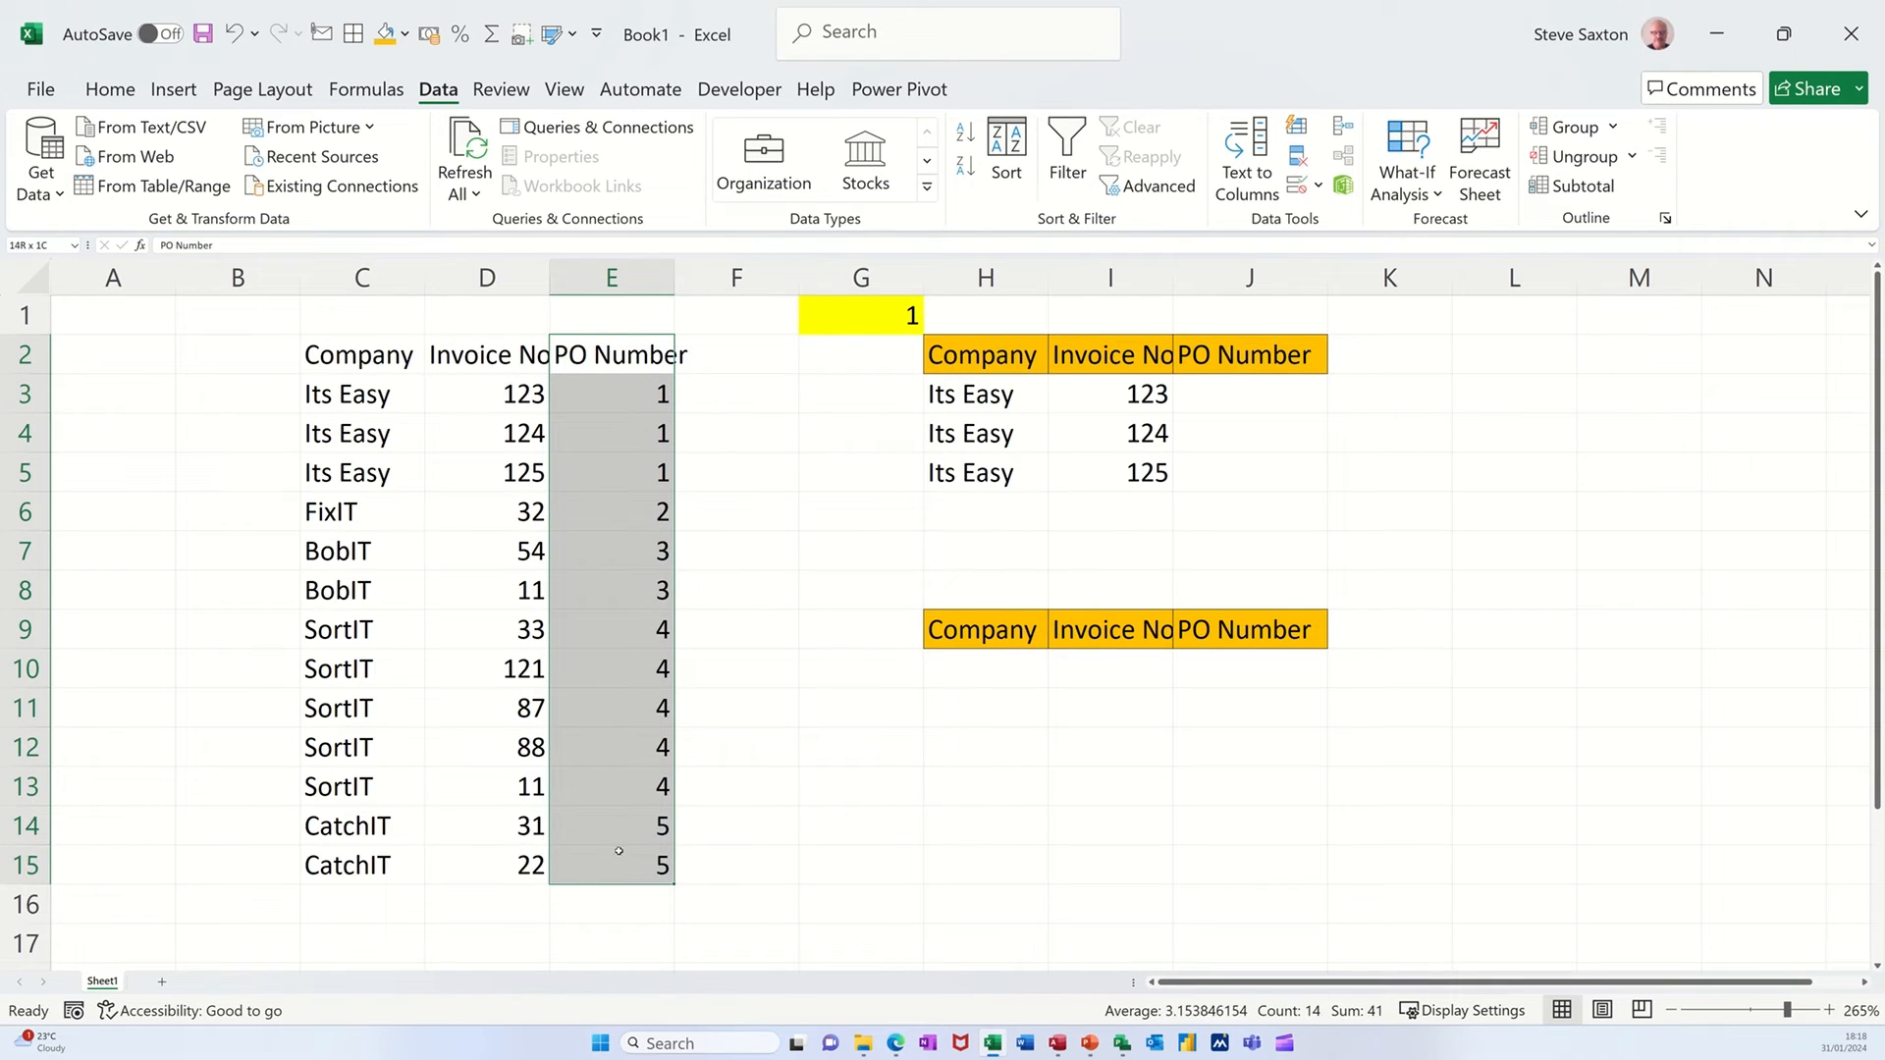
{"action": "left_click", "coordinate": [614, 281]}
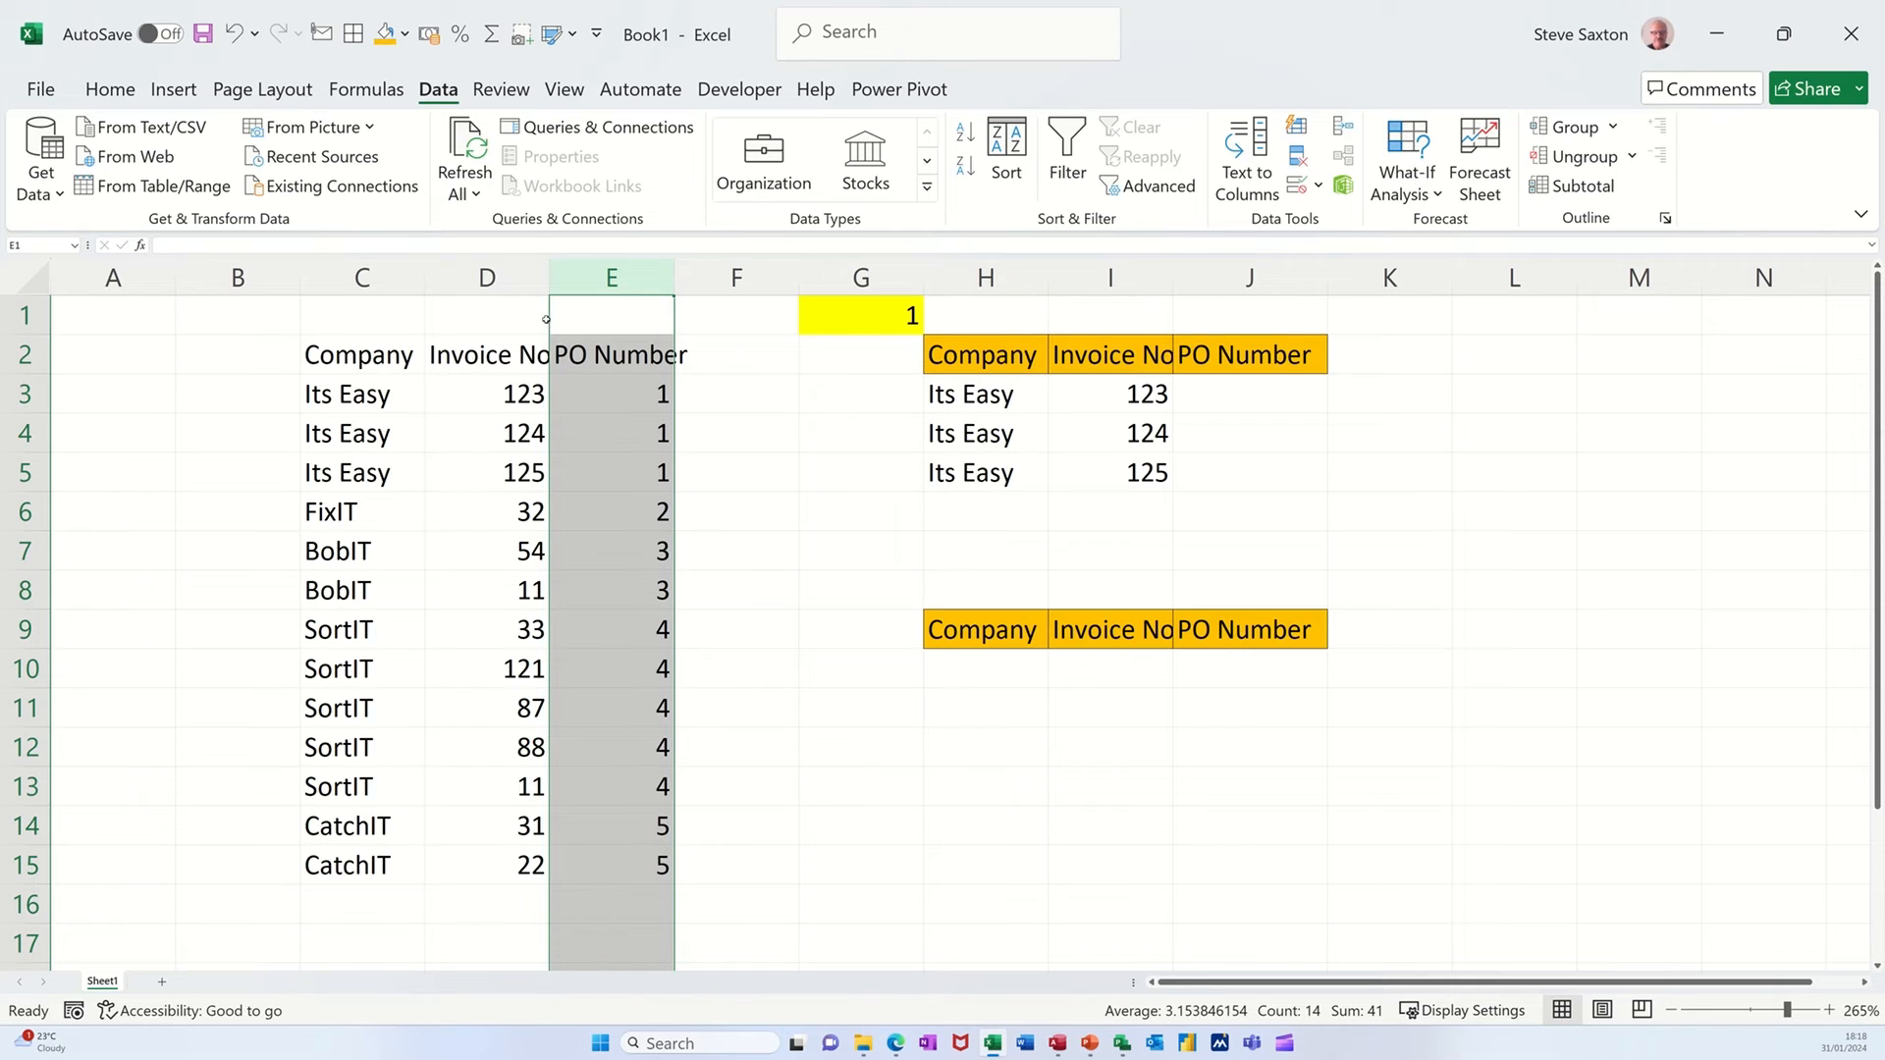
{"action": "left_click_drag", "start_coordinate": [549, 321], "coordinate": [288, 351]}
{"action": "key", "text": "shift"}
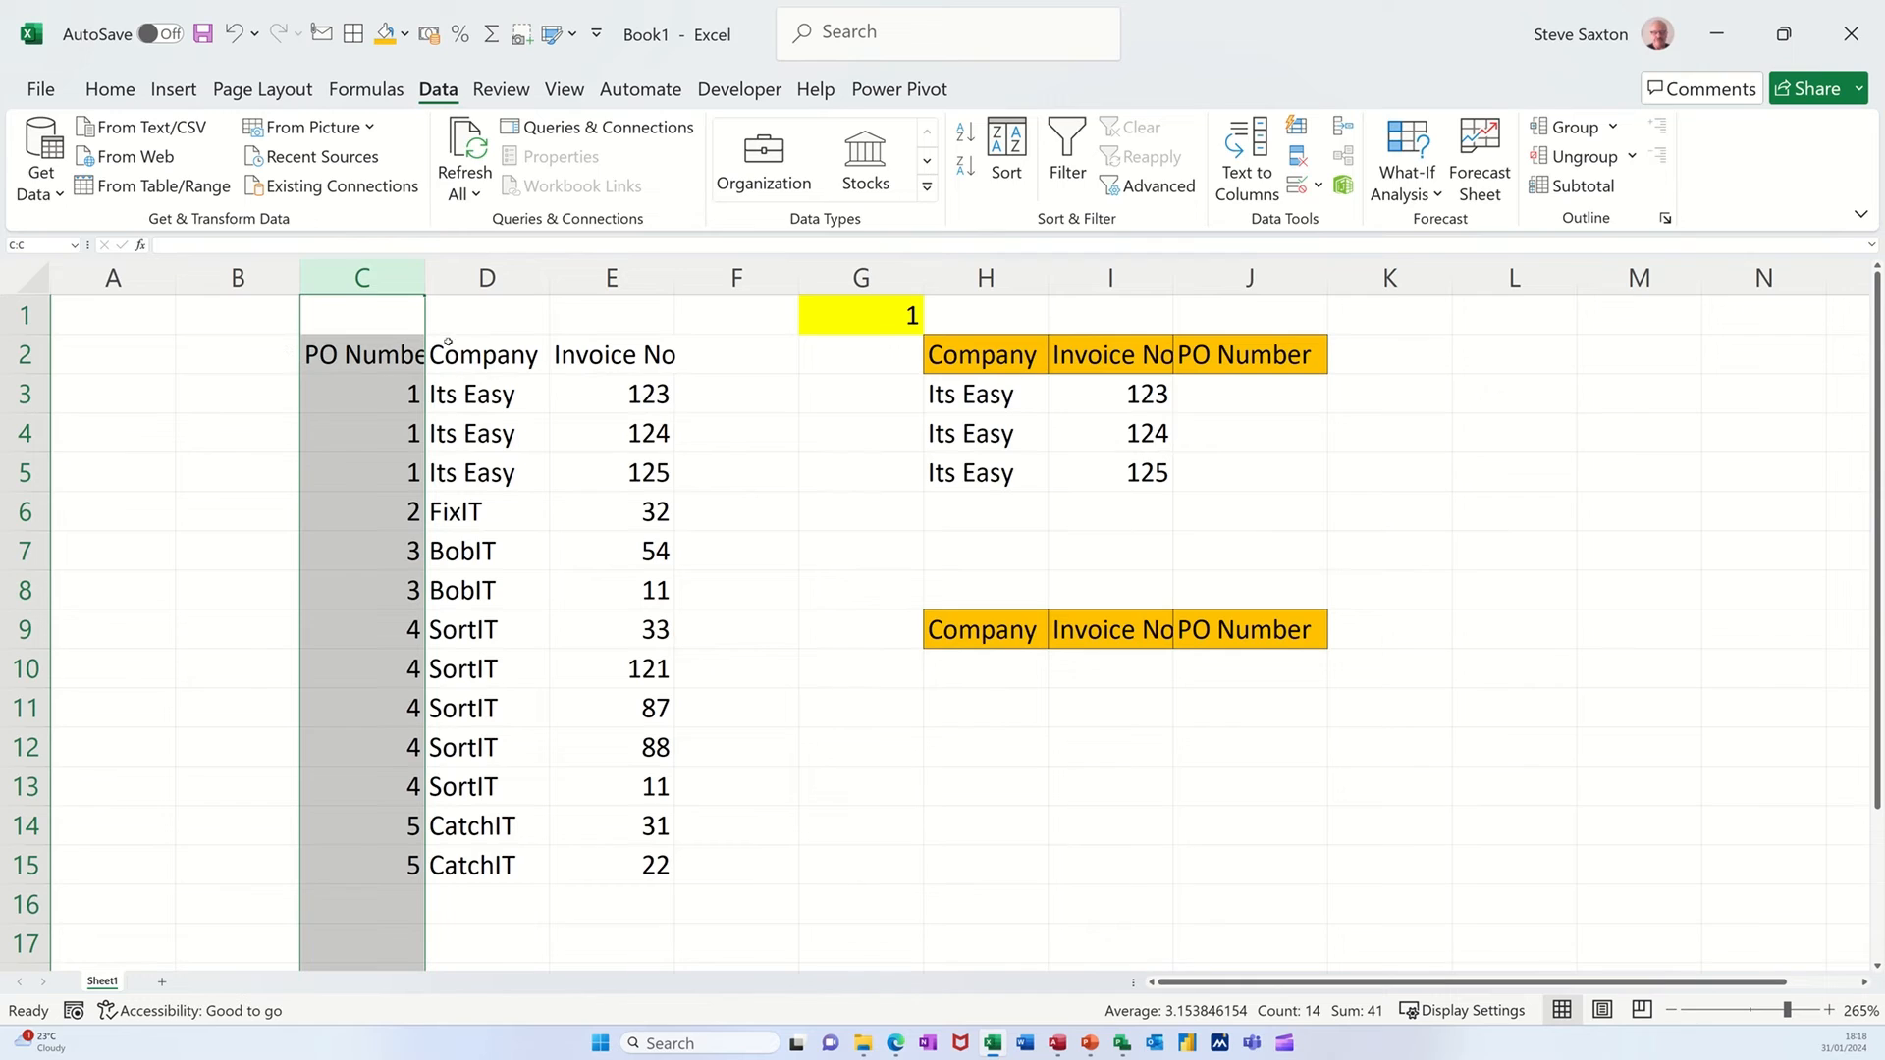
{"action": "left_click", "coordinate": [388, 387]}
Enter a VLOOKUP formula in H10 that looks up G1 in C3:E15 and returns column 2 with range lookup 0.
{"action": "left_click", "coordinate": [975, 669]}
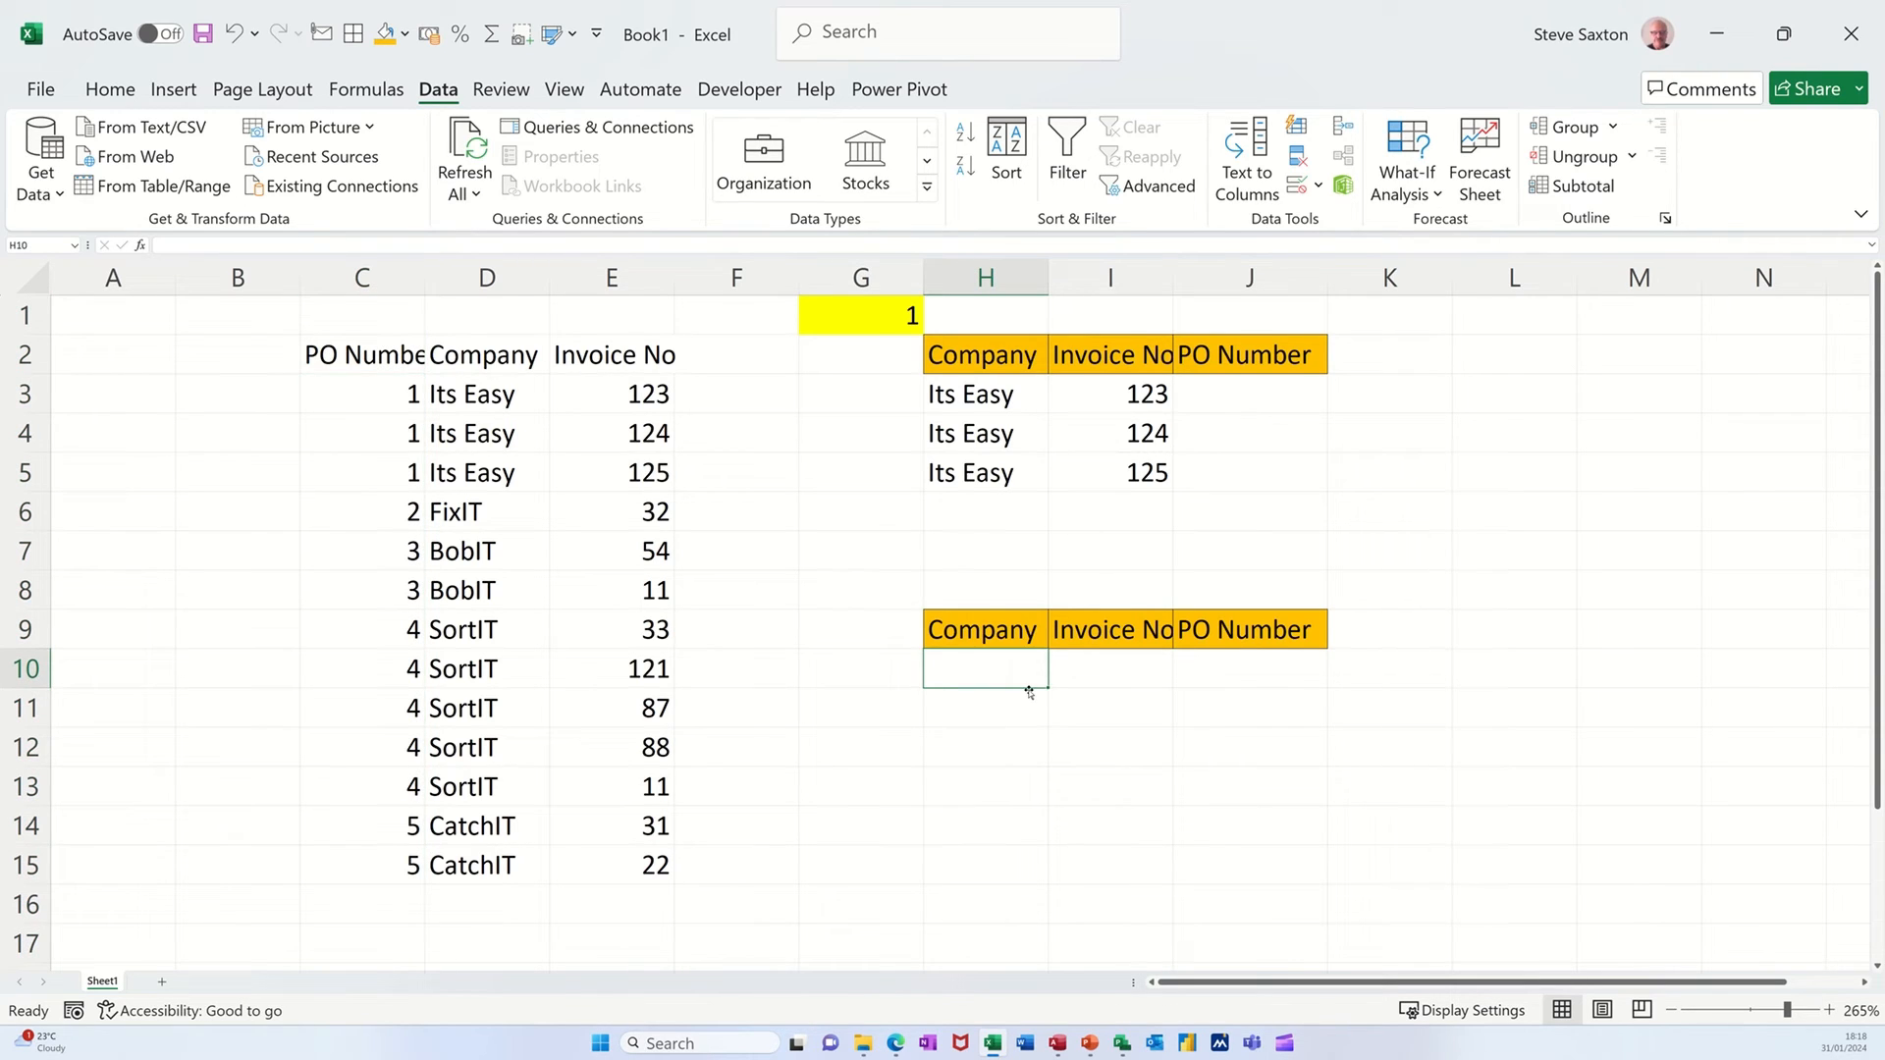
{"action": "type", "text": "=vl"}
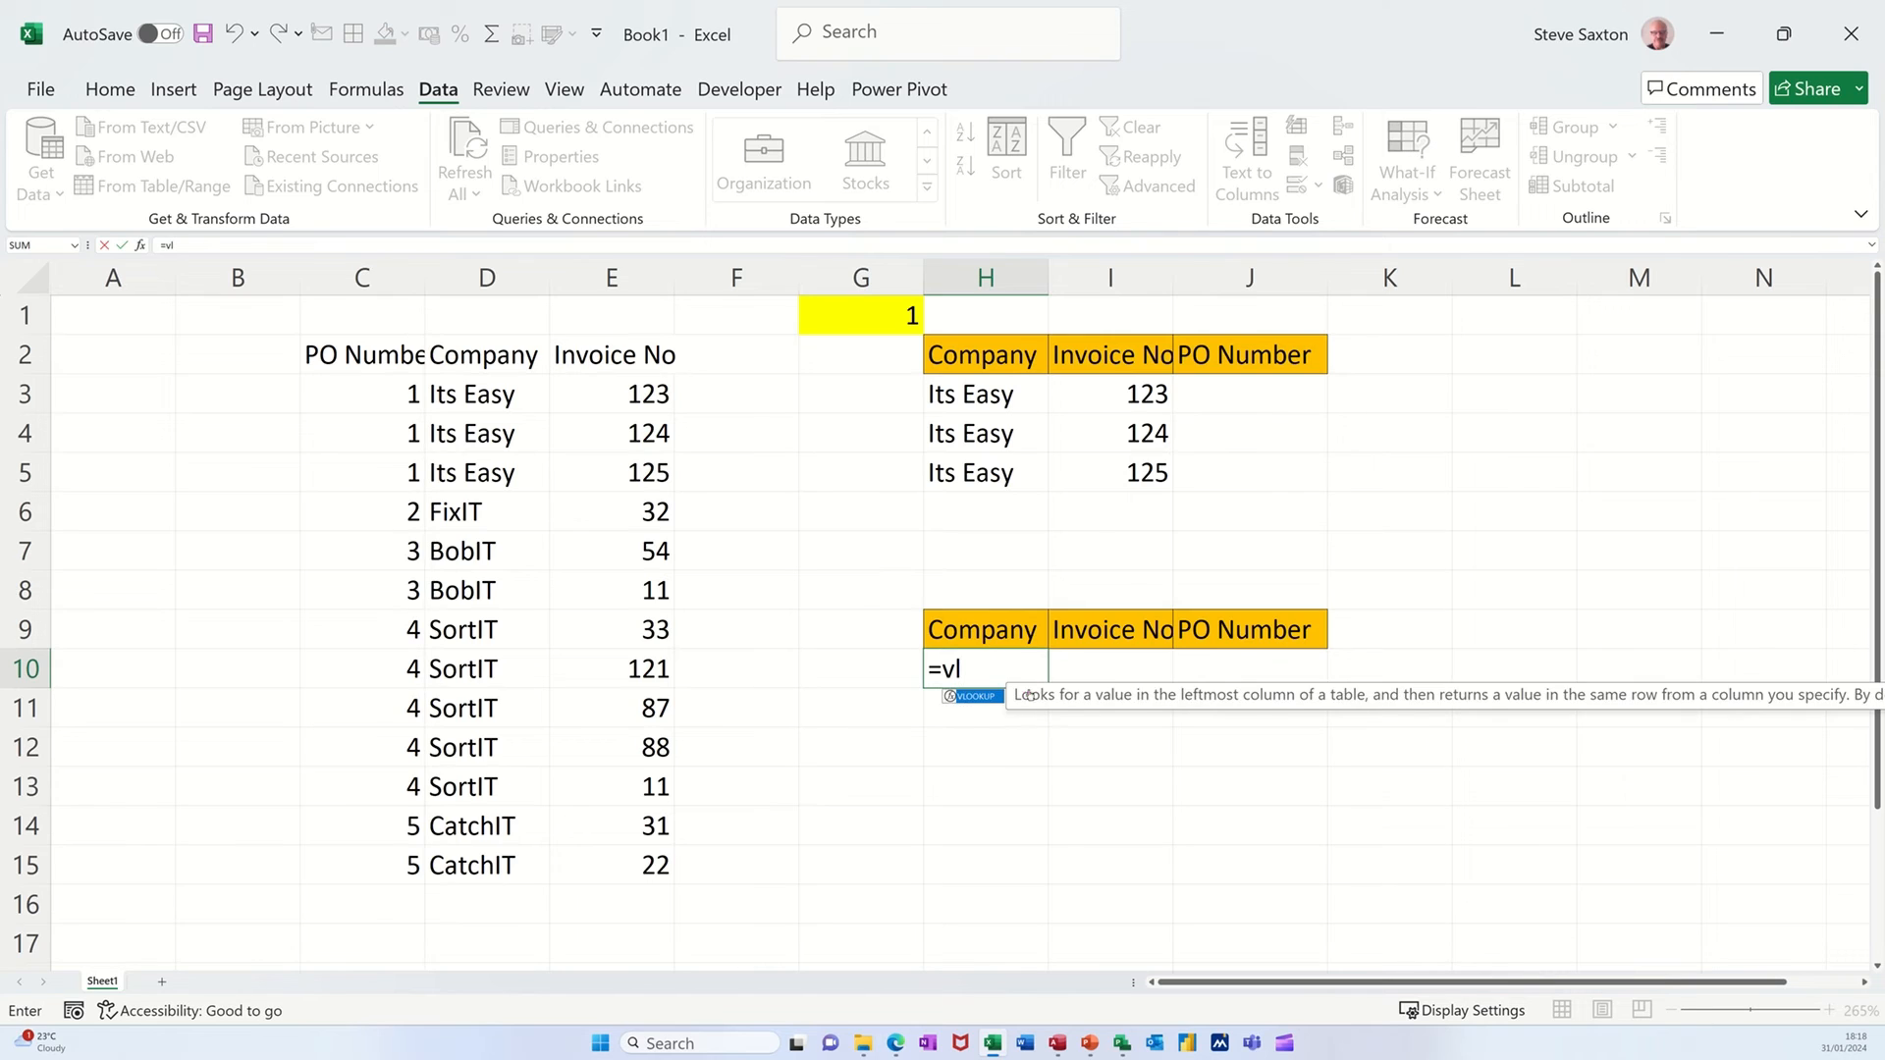
{"action": "key", "text": "Tab"}
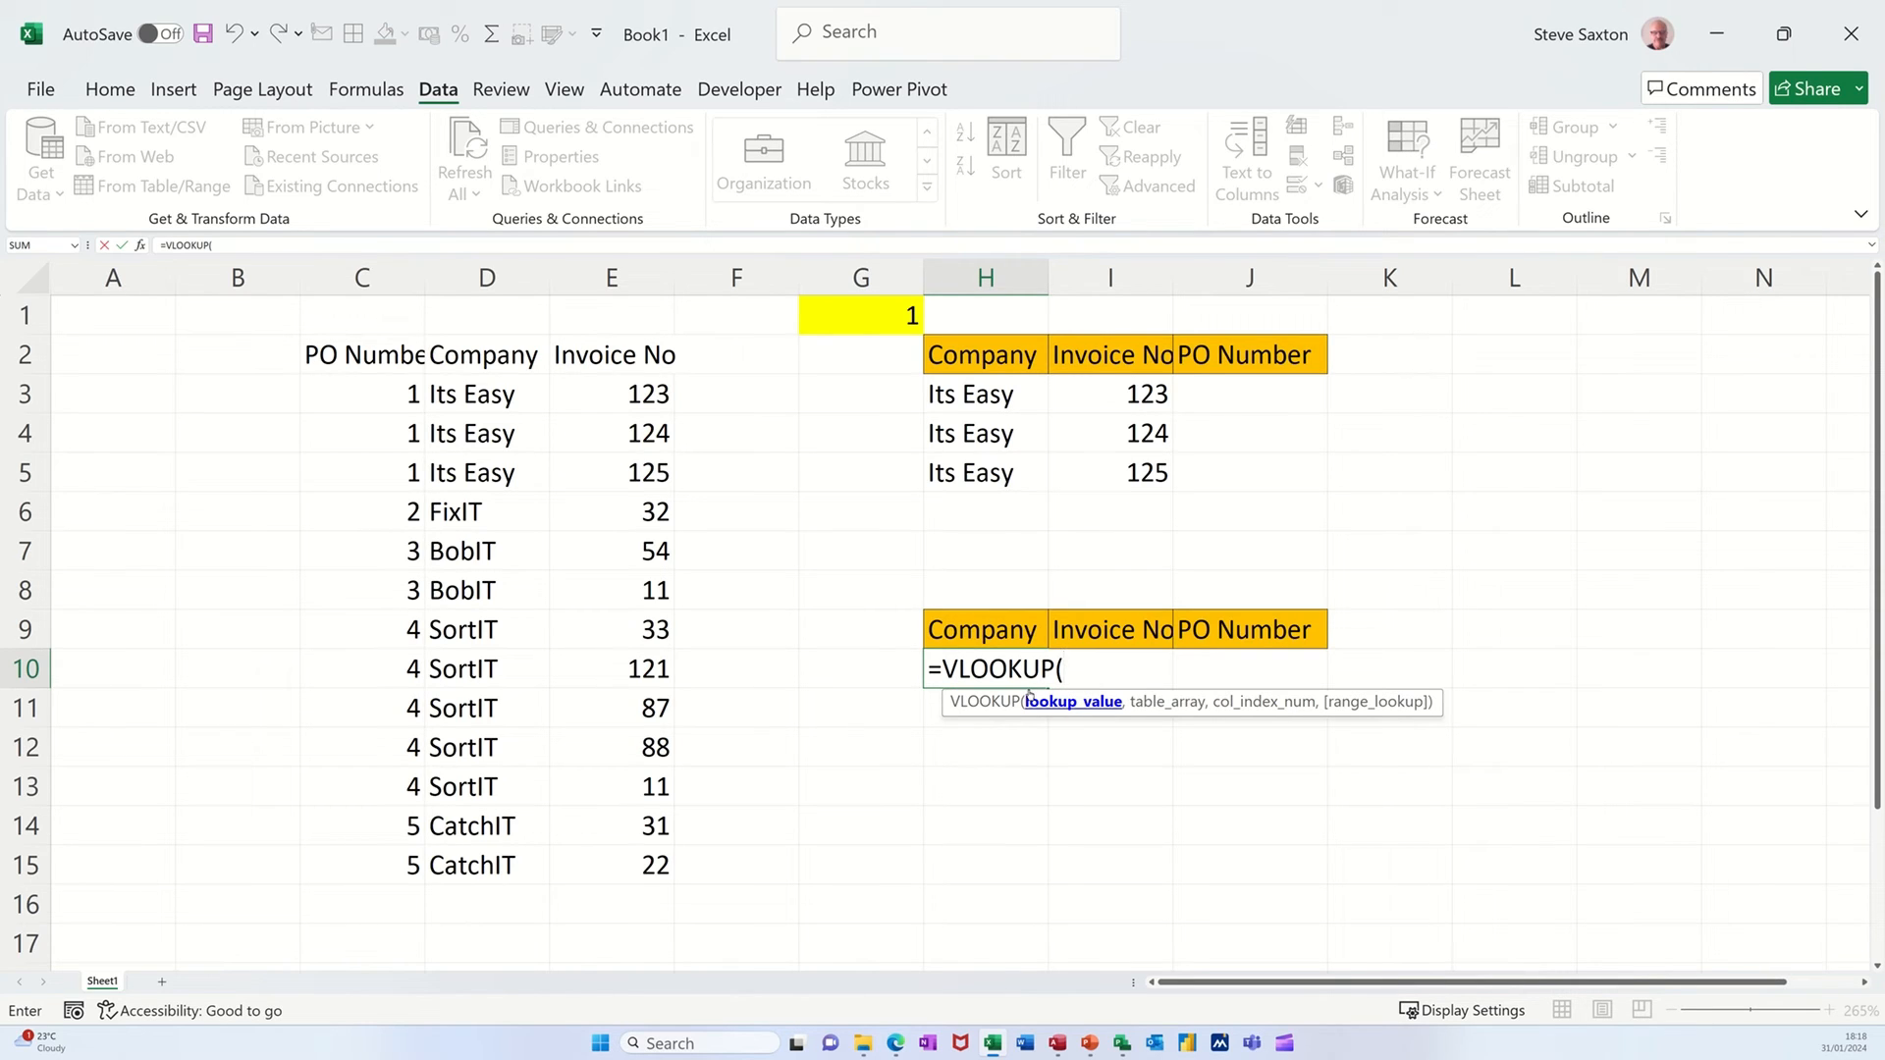
{"action": "left_click", "coordinate": [856, 318]}
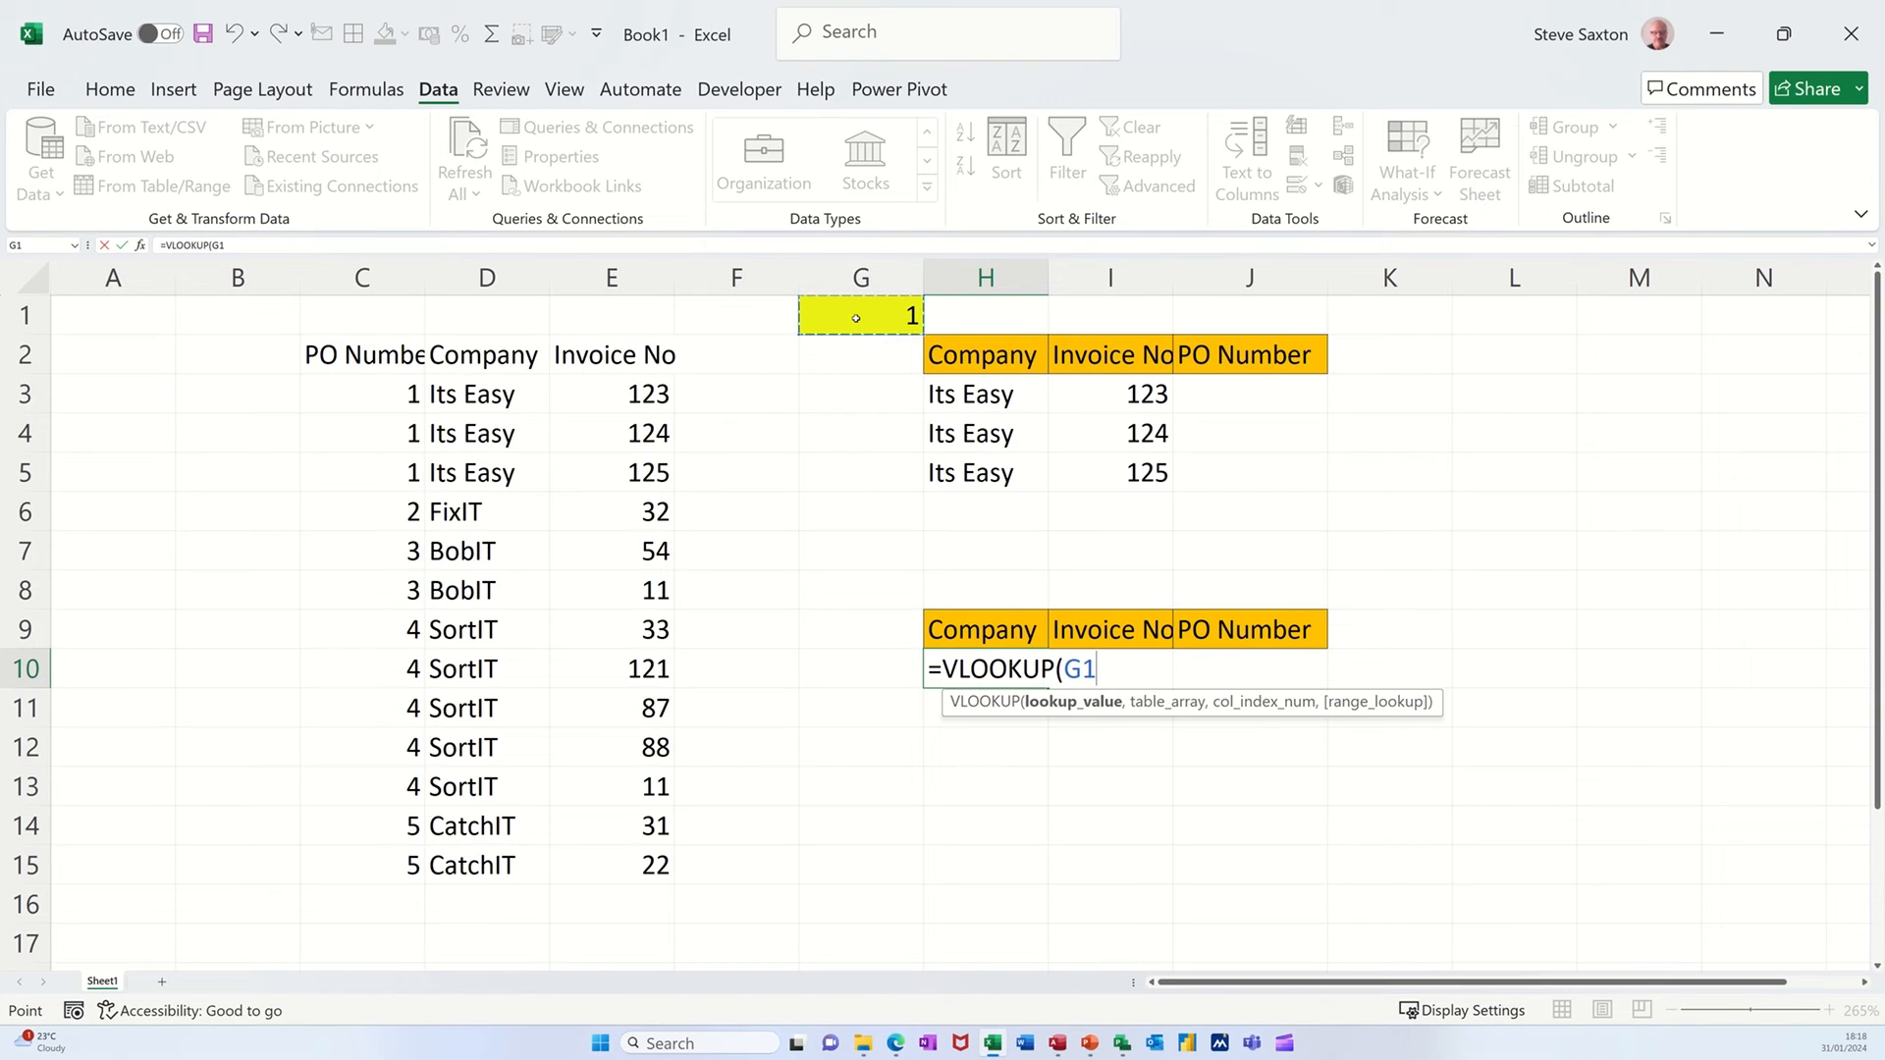
{"action": "type", "text": ","}
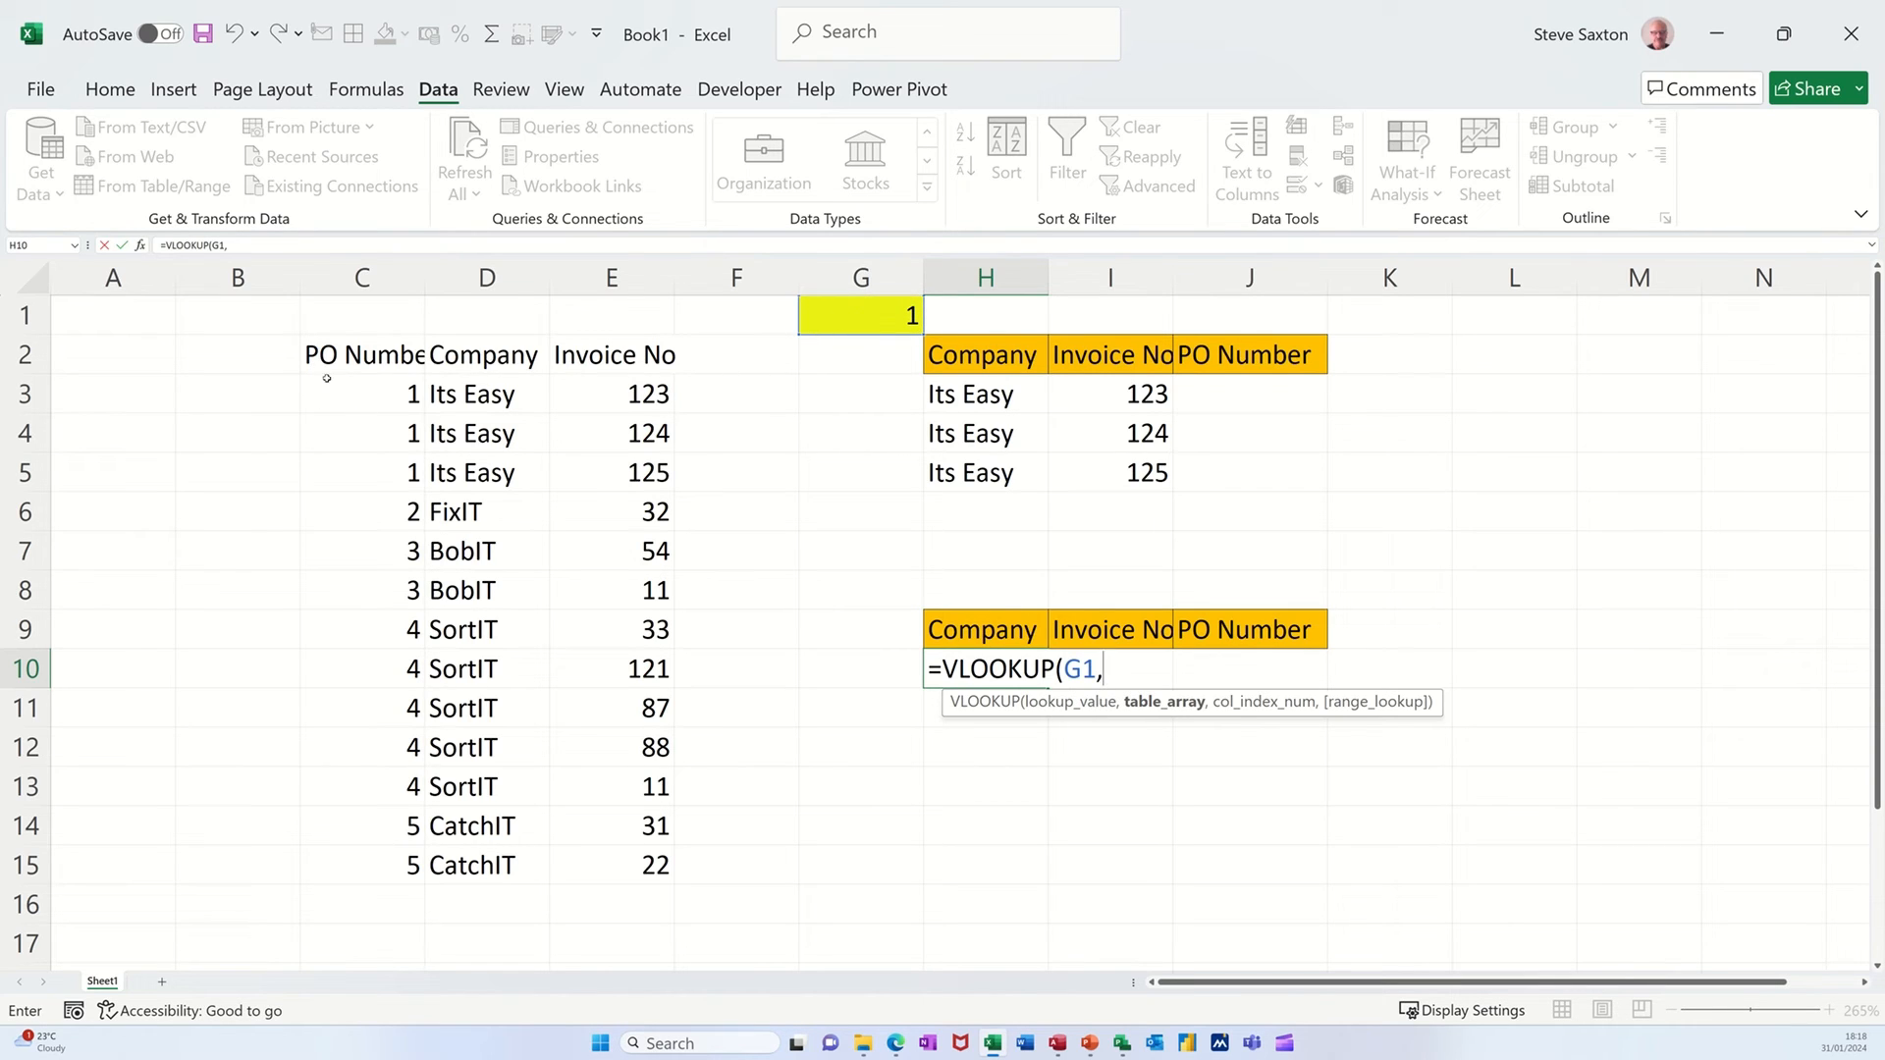
{"action": "left_click_drag", "start_coordinate": [327, 379], "coordinate": [613, 851]}
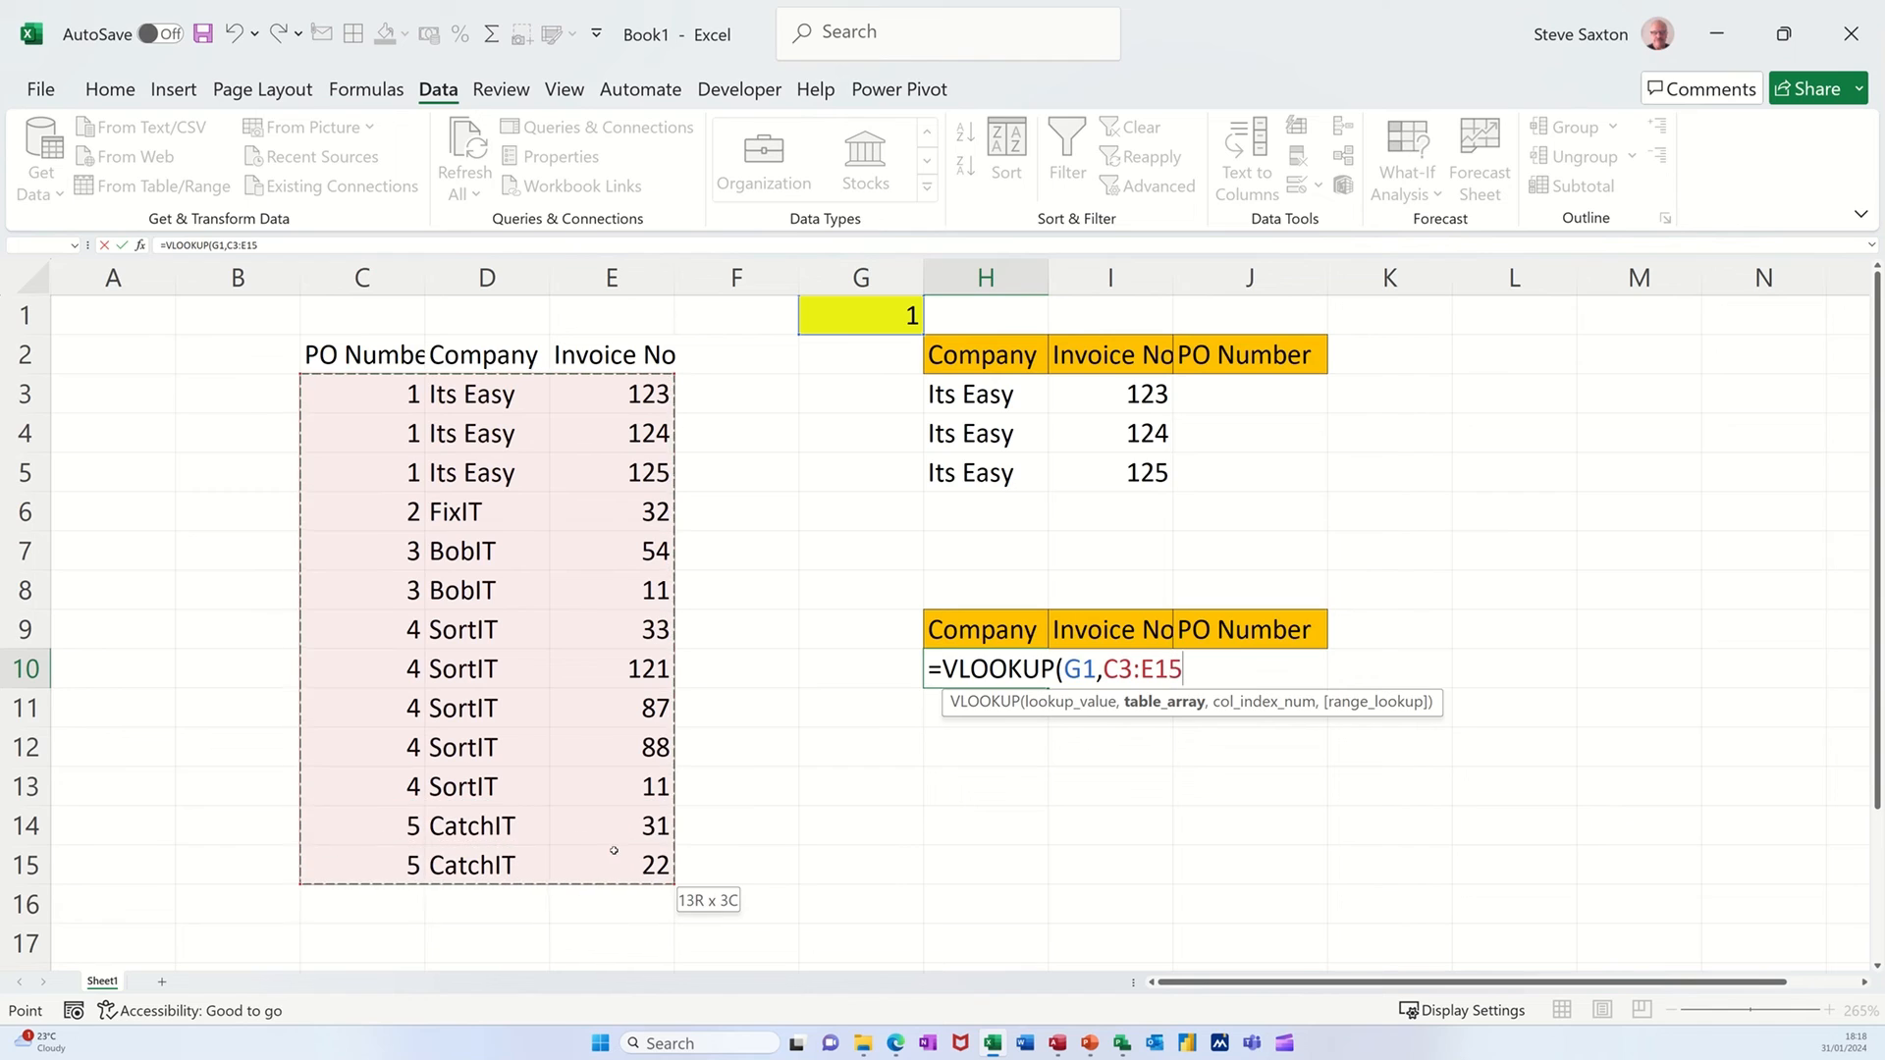
{"action": "type", "text": ","}
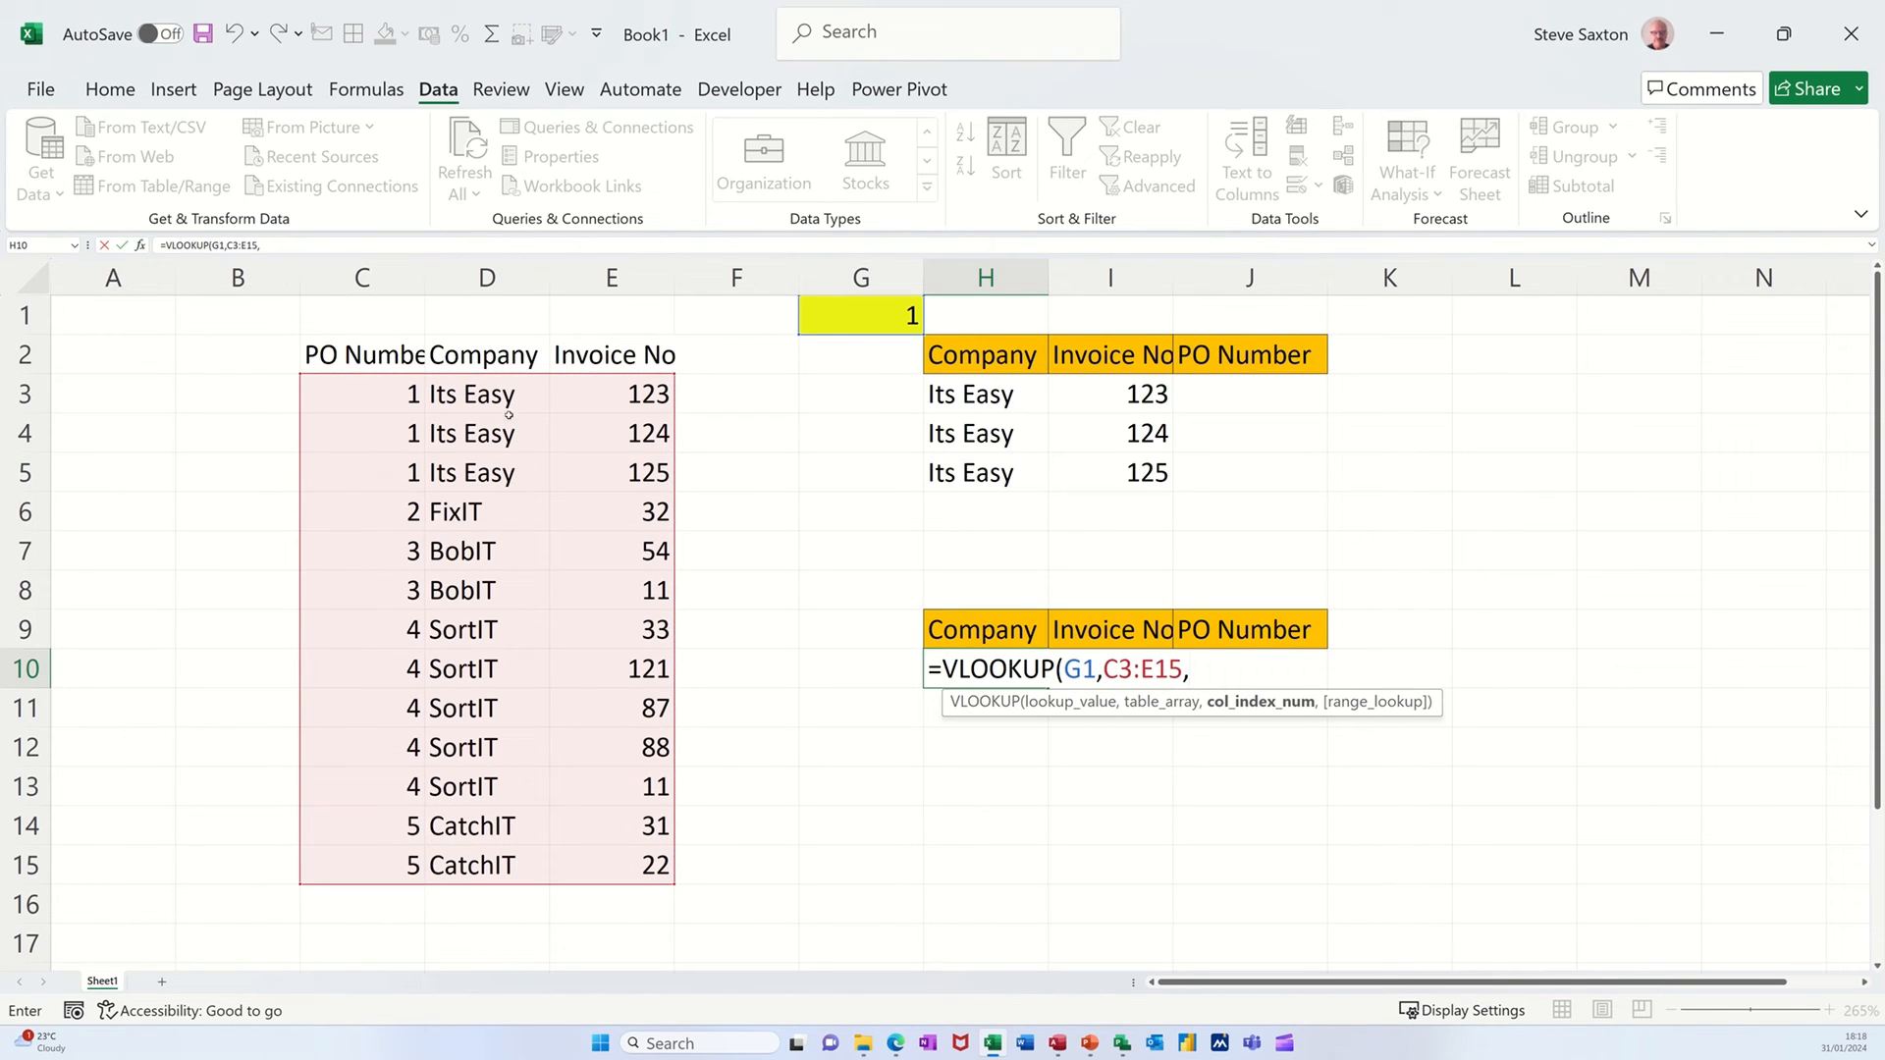
{"action": "type", "text": "2,0"}
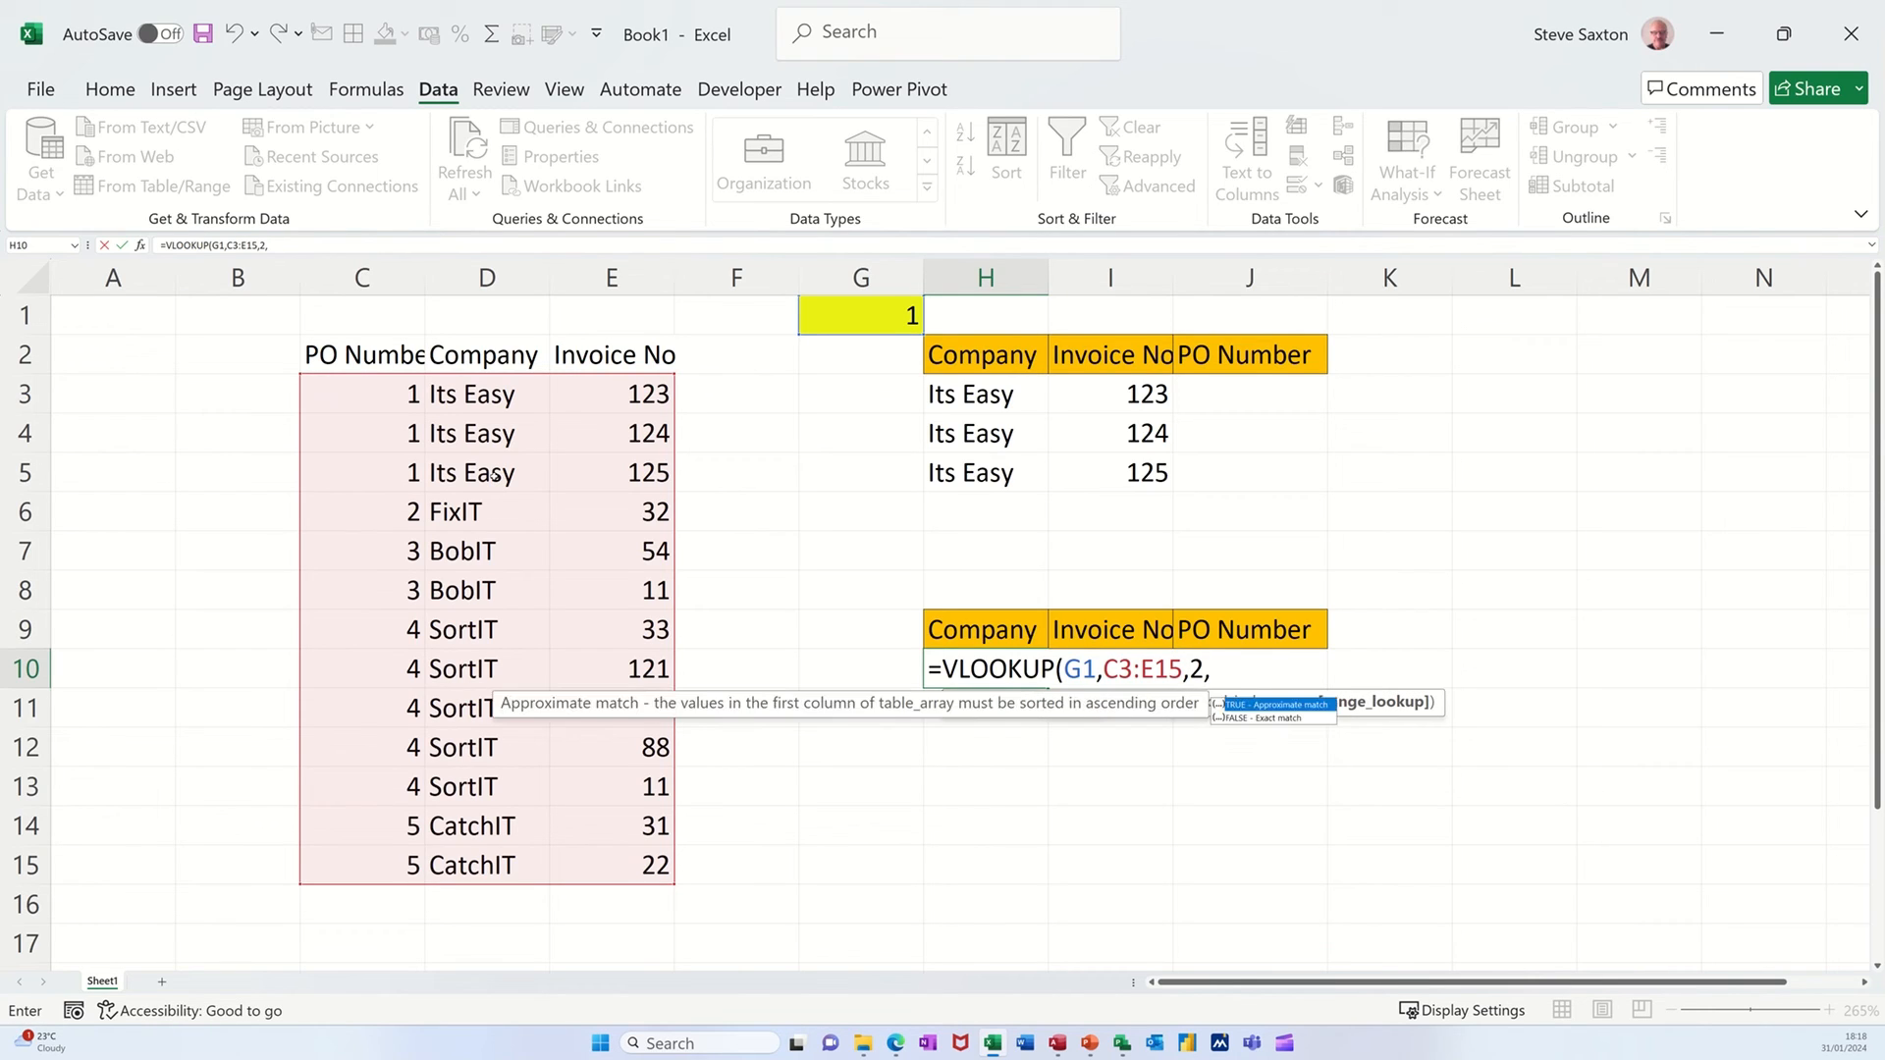
{"action": "type", "text": ")"}
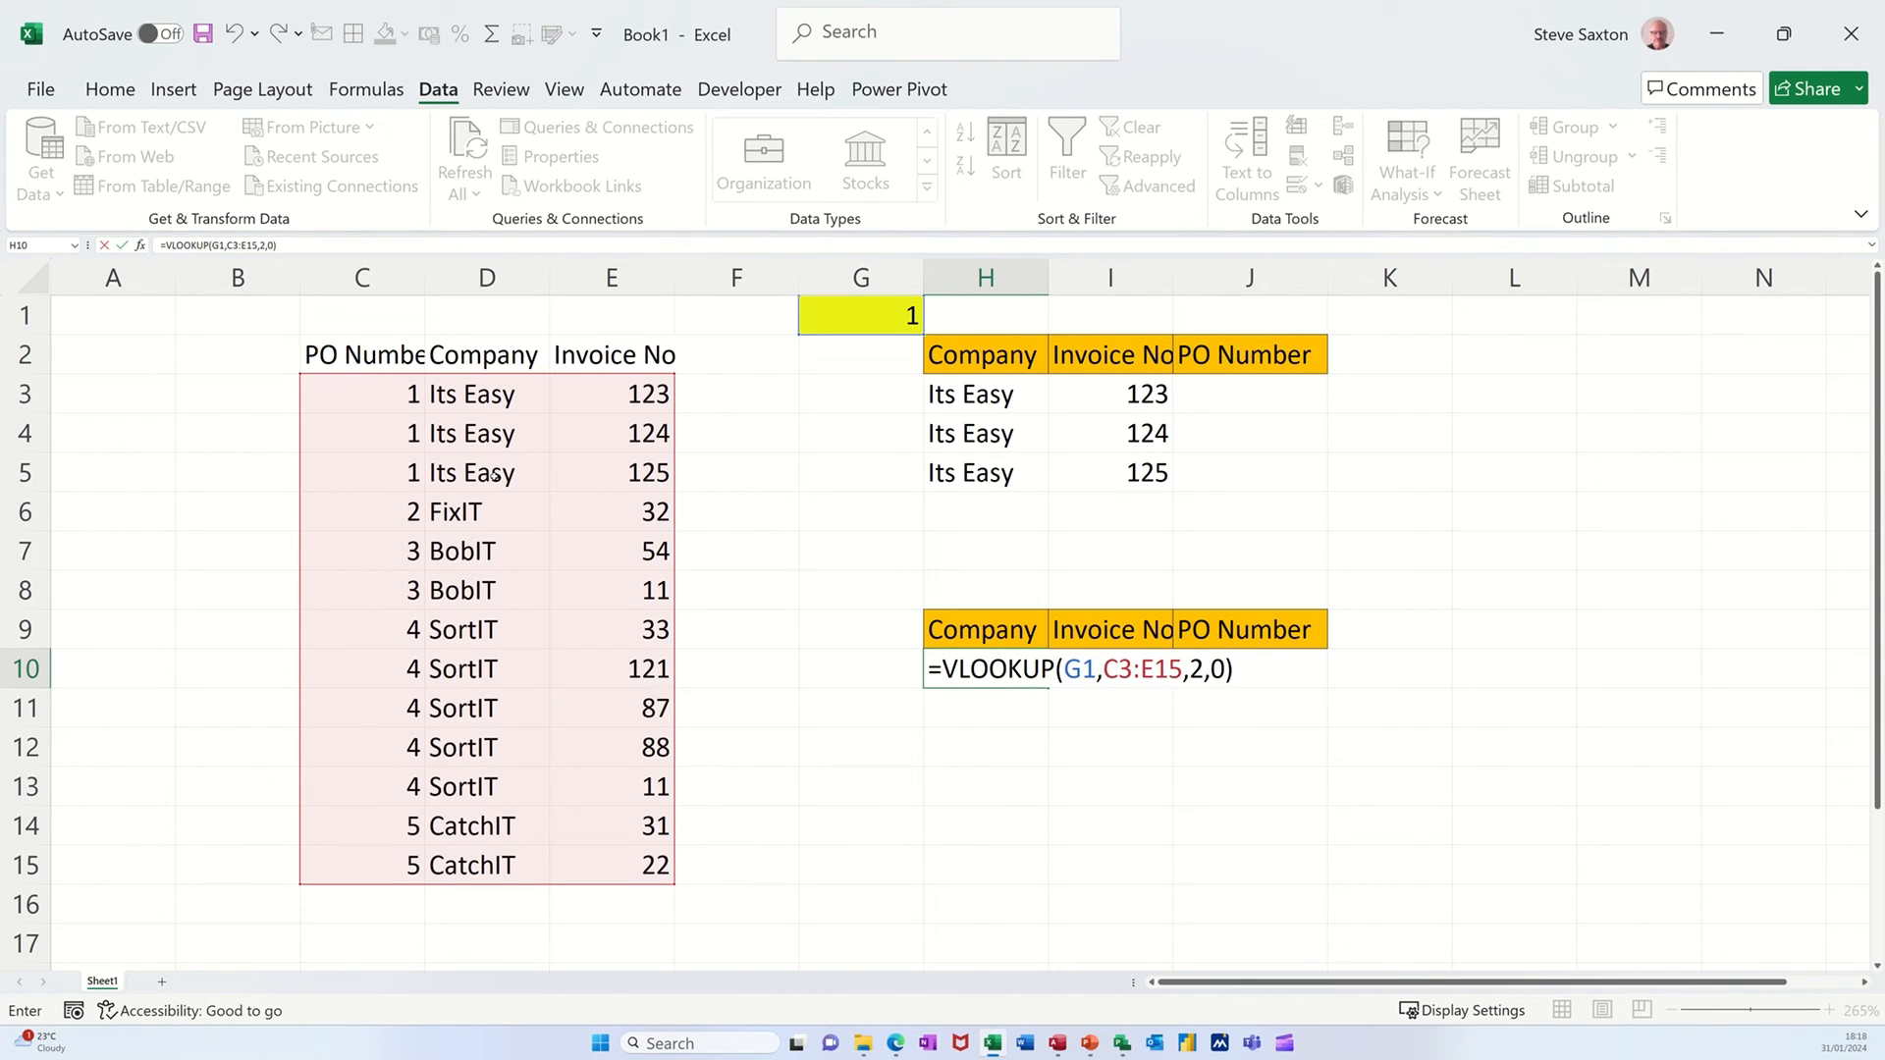
{"action": "left_click", "coordinate": [122, 245]}
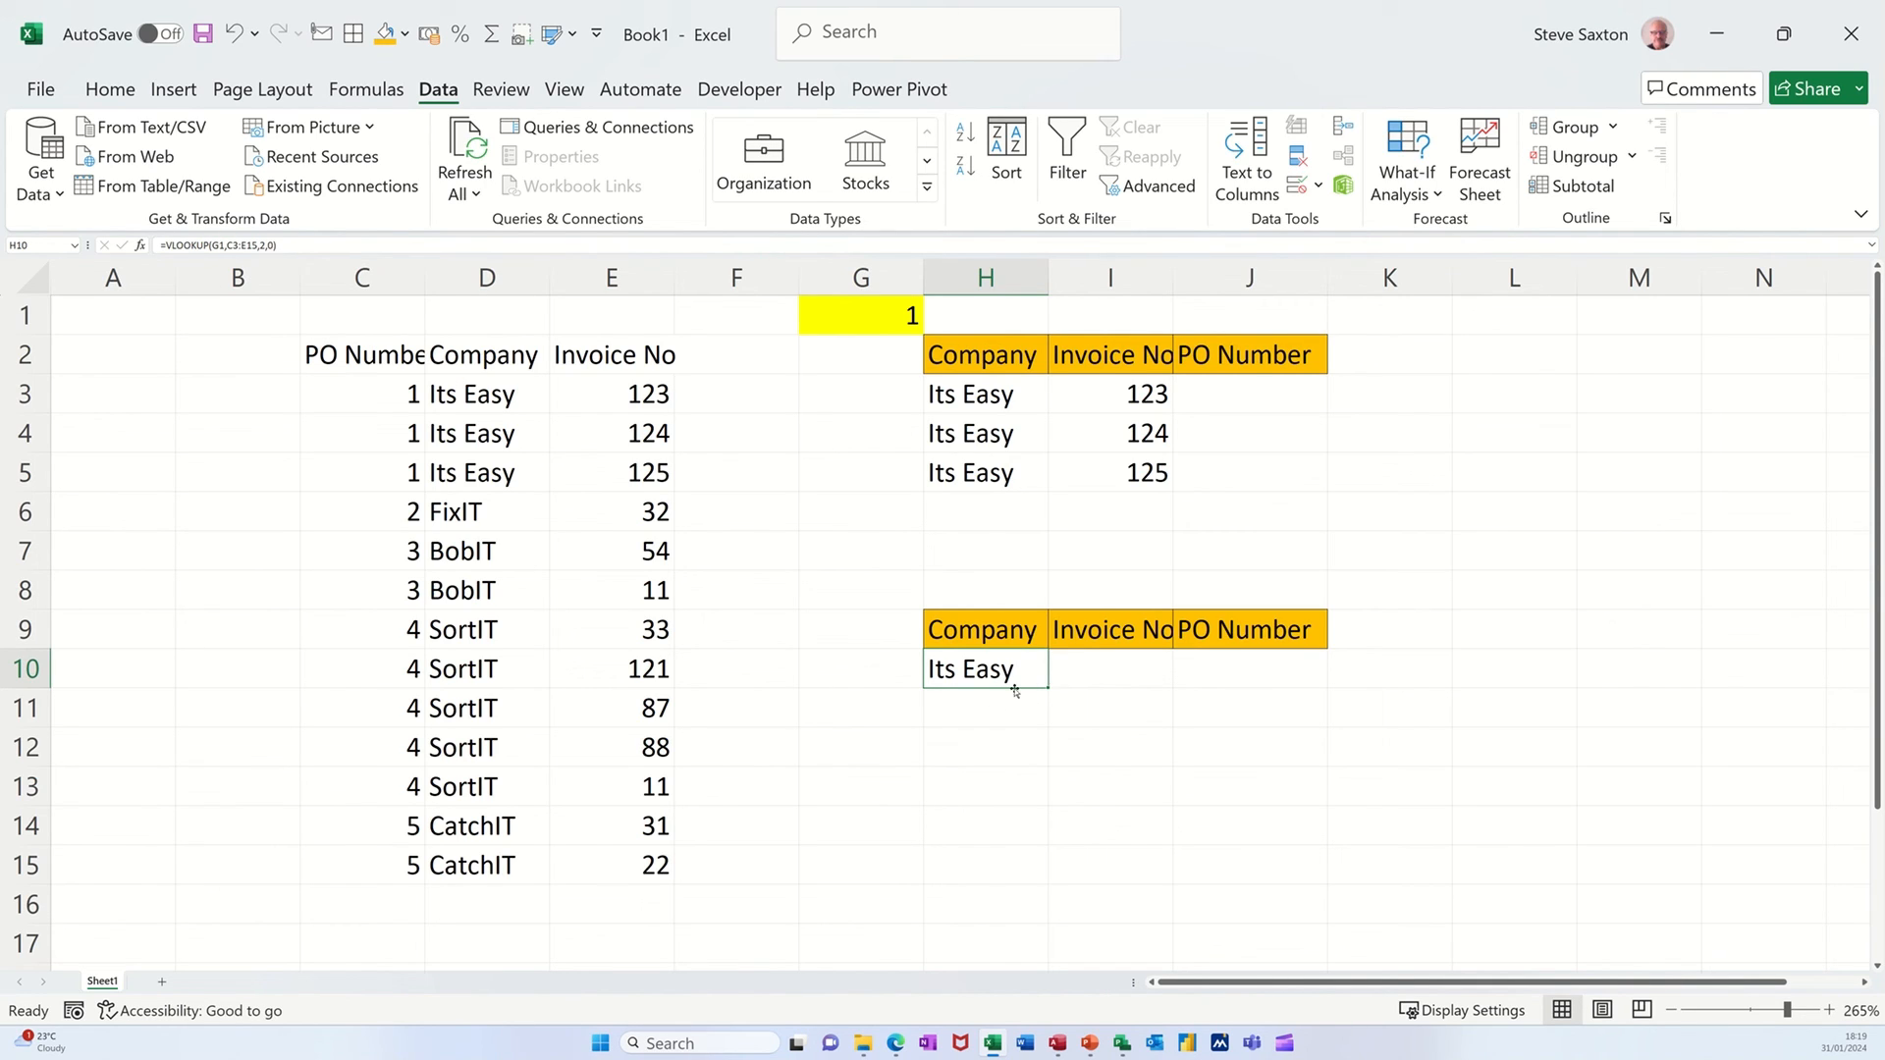
{"action": "left_click", "coordinate": [1101, 666]}
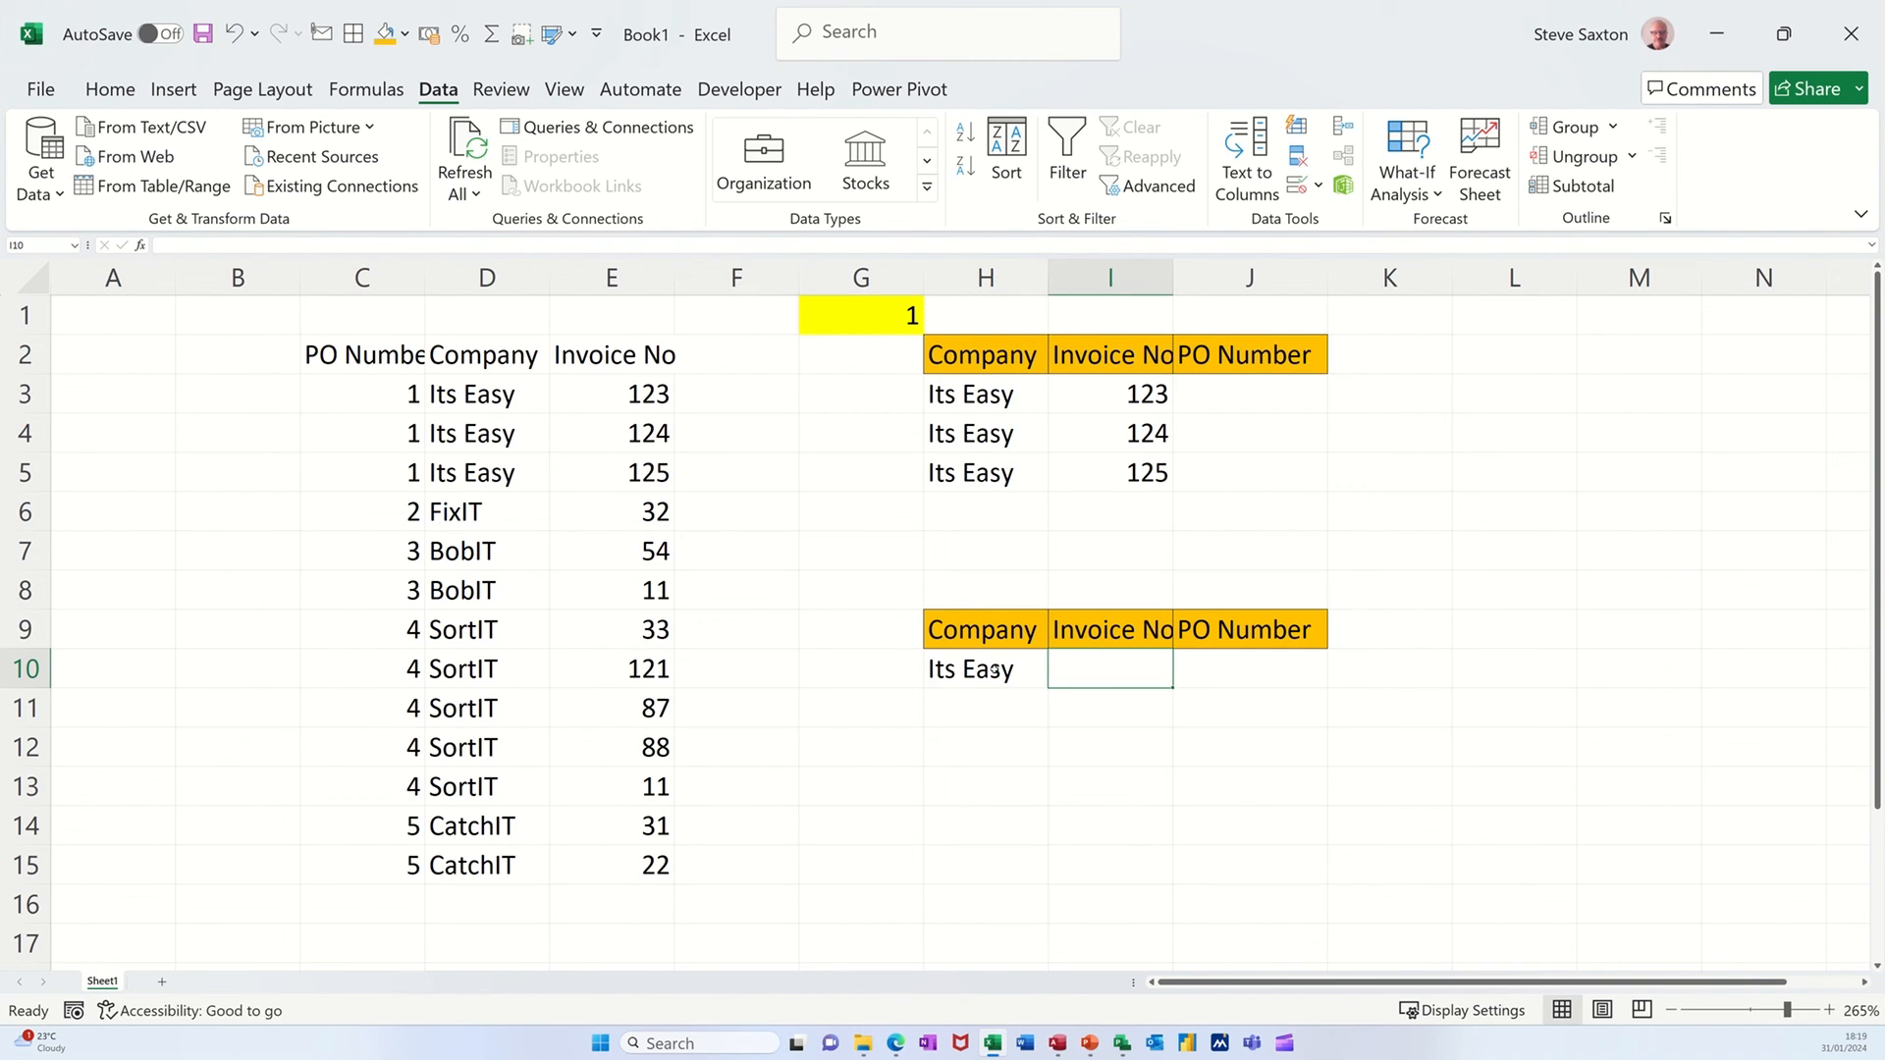
{"action": "left_click_drag", "start_coordinate": [995, 671], "coordinate": [1234, 680]}
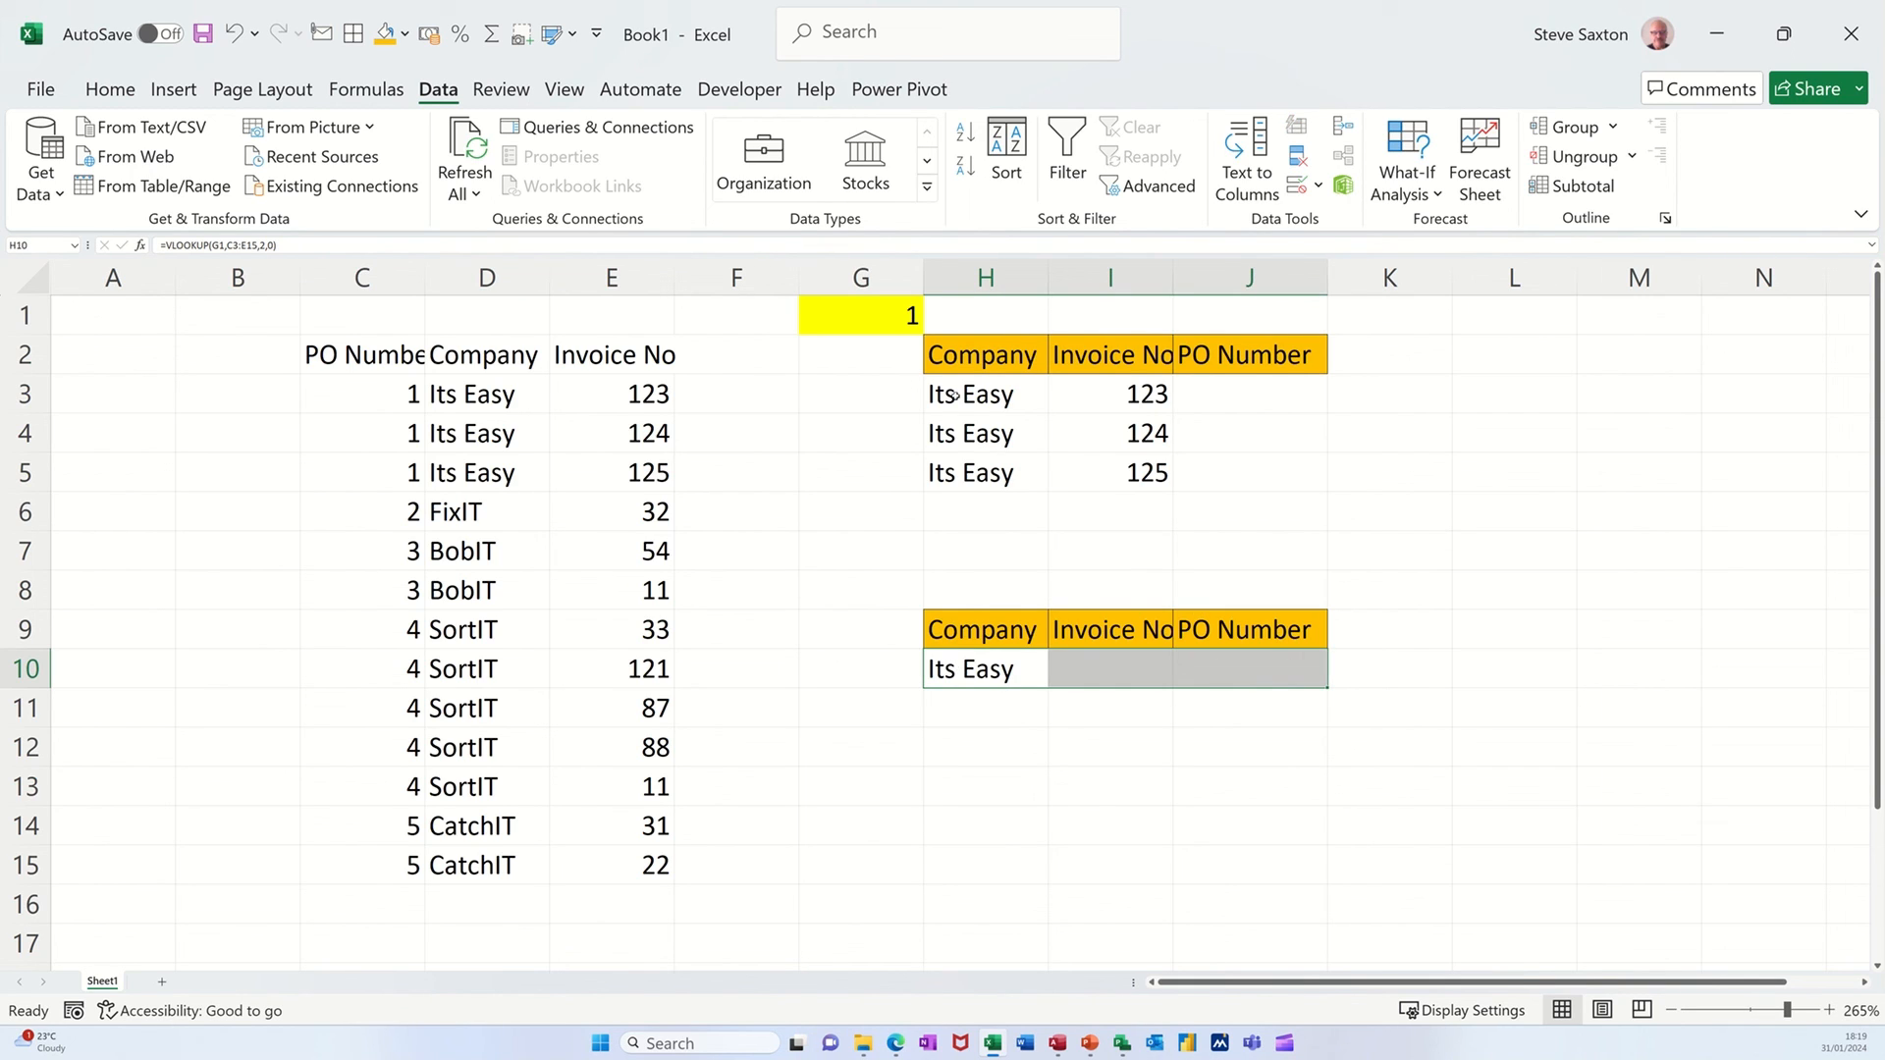
{"action": "left_click", "coordinate": [955, 396]}
Test the VLOOKUP result against the FILTER rows by setting the PO number in G1 to 3, 5 and finally 2.
{"action": "left_click", "coordinate": [862, 325]}
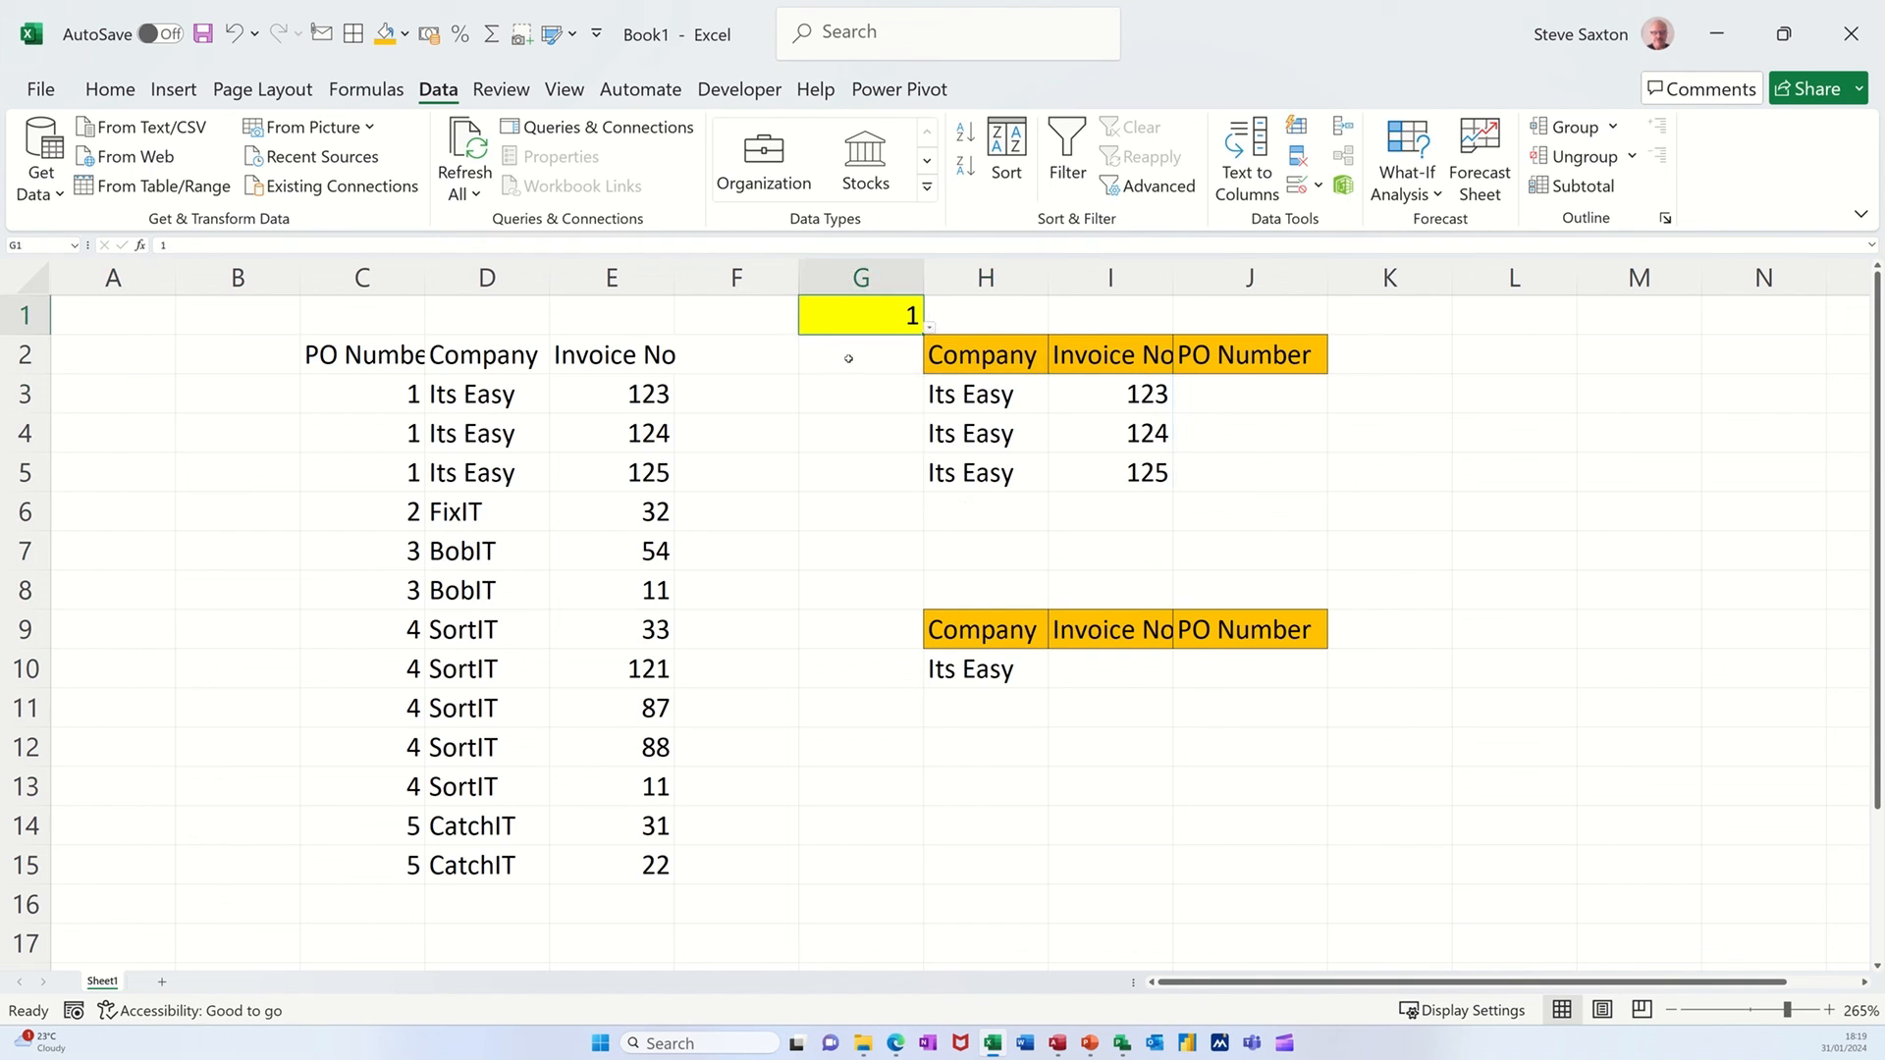
{"action": "type", "text": "3"}
{"action": "left_click", "coordinate": [900, 435]}
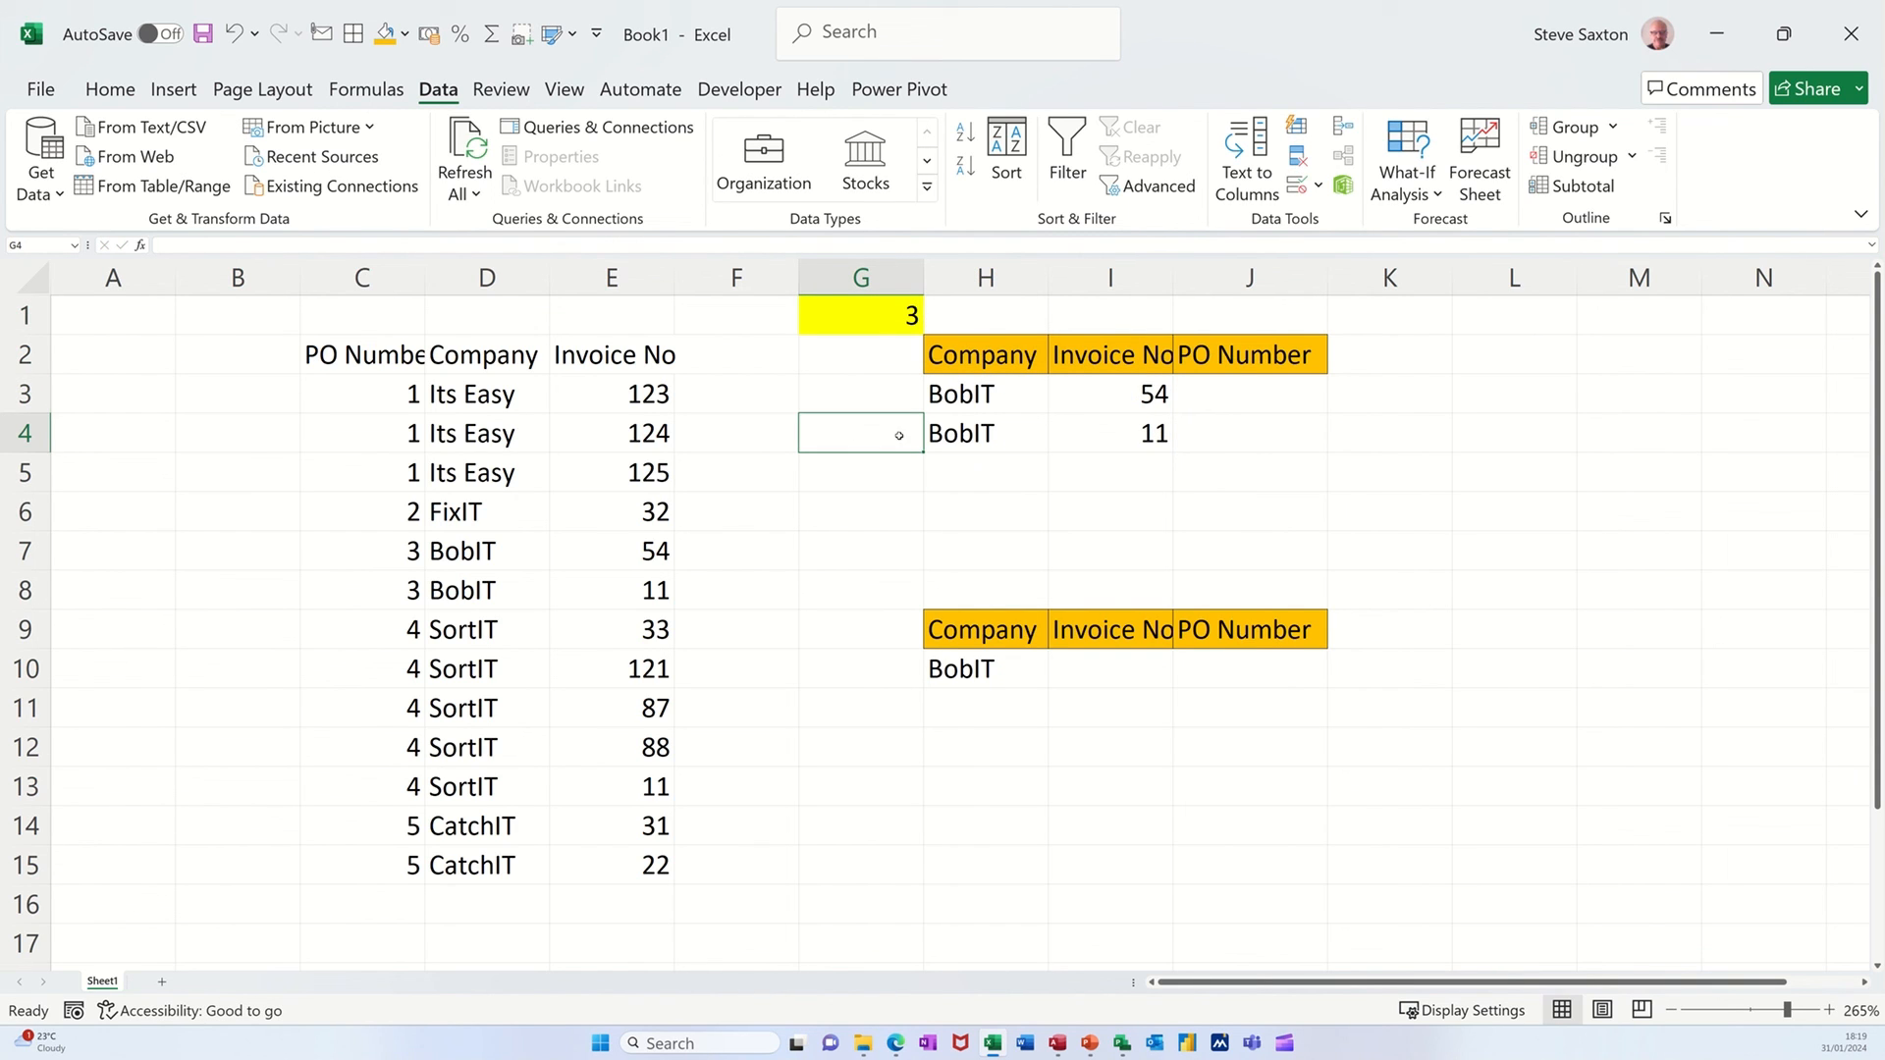
{"action": "left_click", "coordinate": [883, 321]}
{"action": "type", "text": "5"}
{"action": "left_click", "coordinate": [881, 385]}
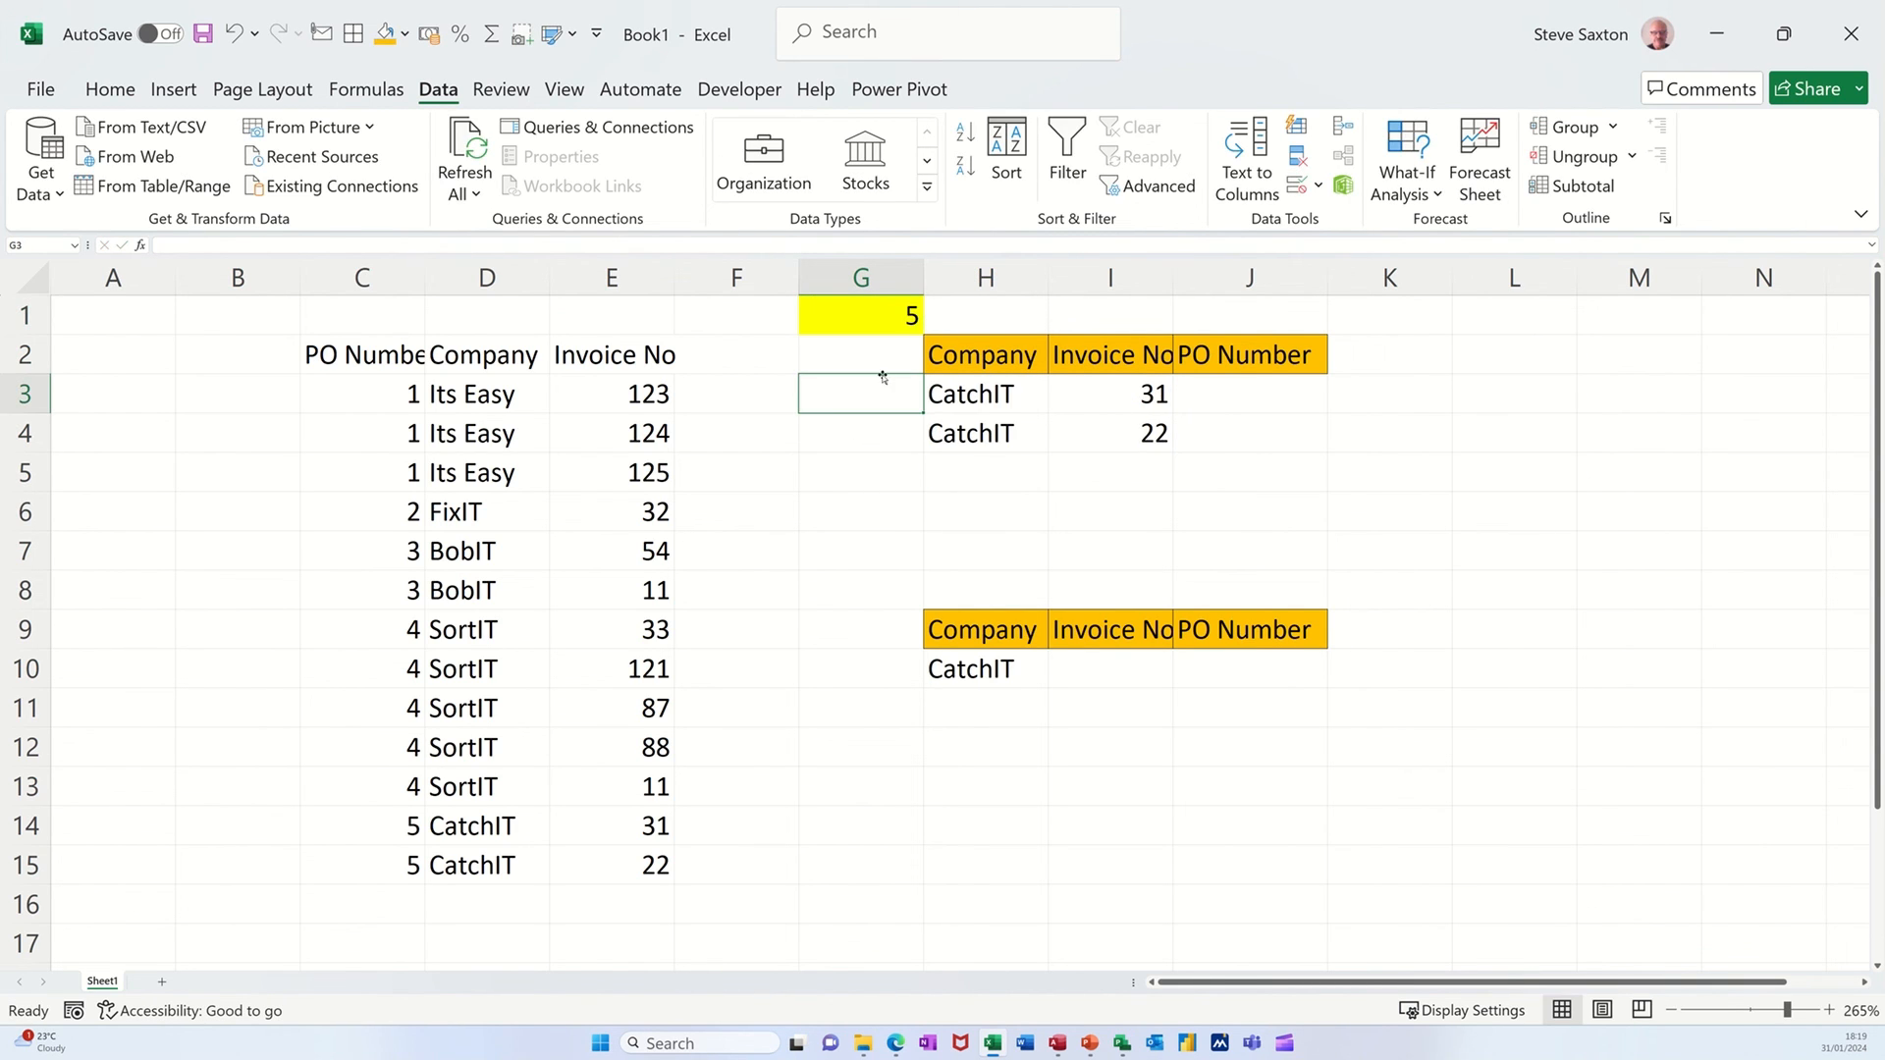
{"action": "left_click", "coordinate": [878, 320]}
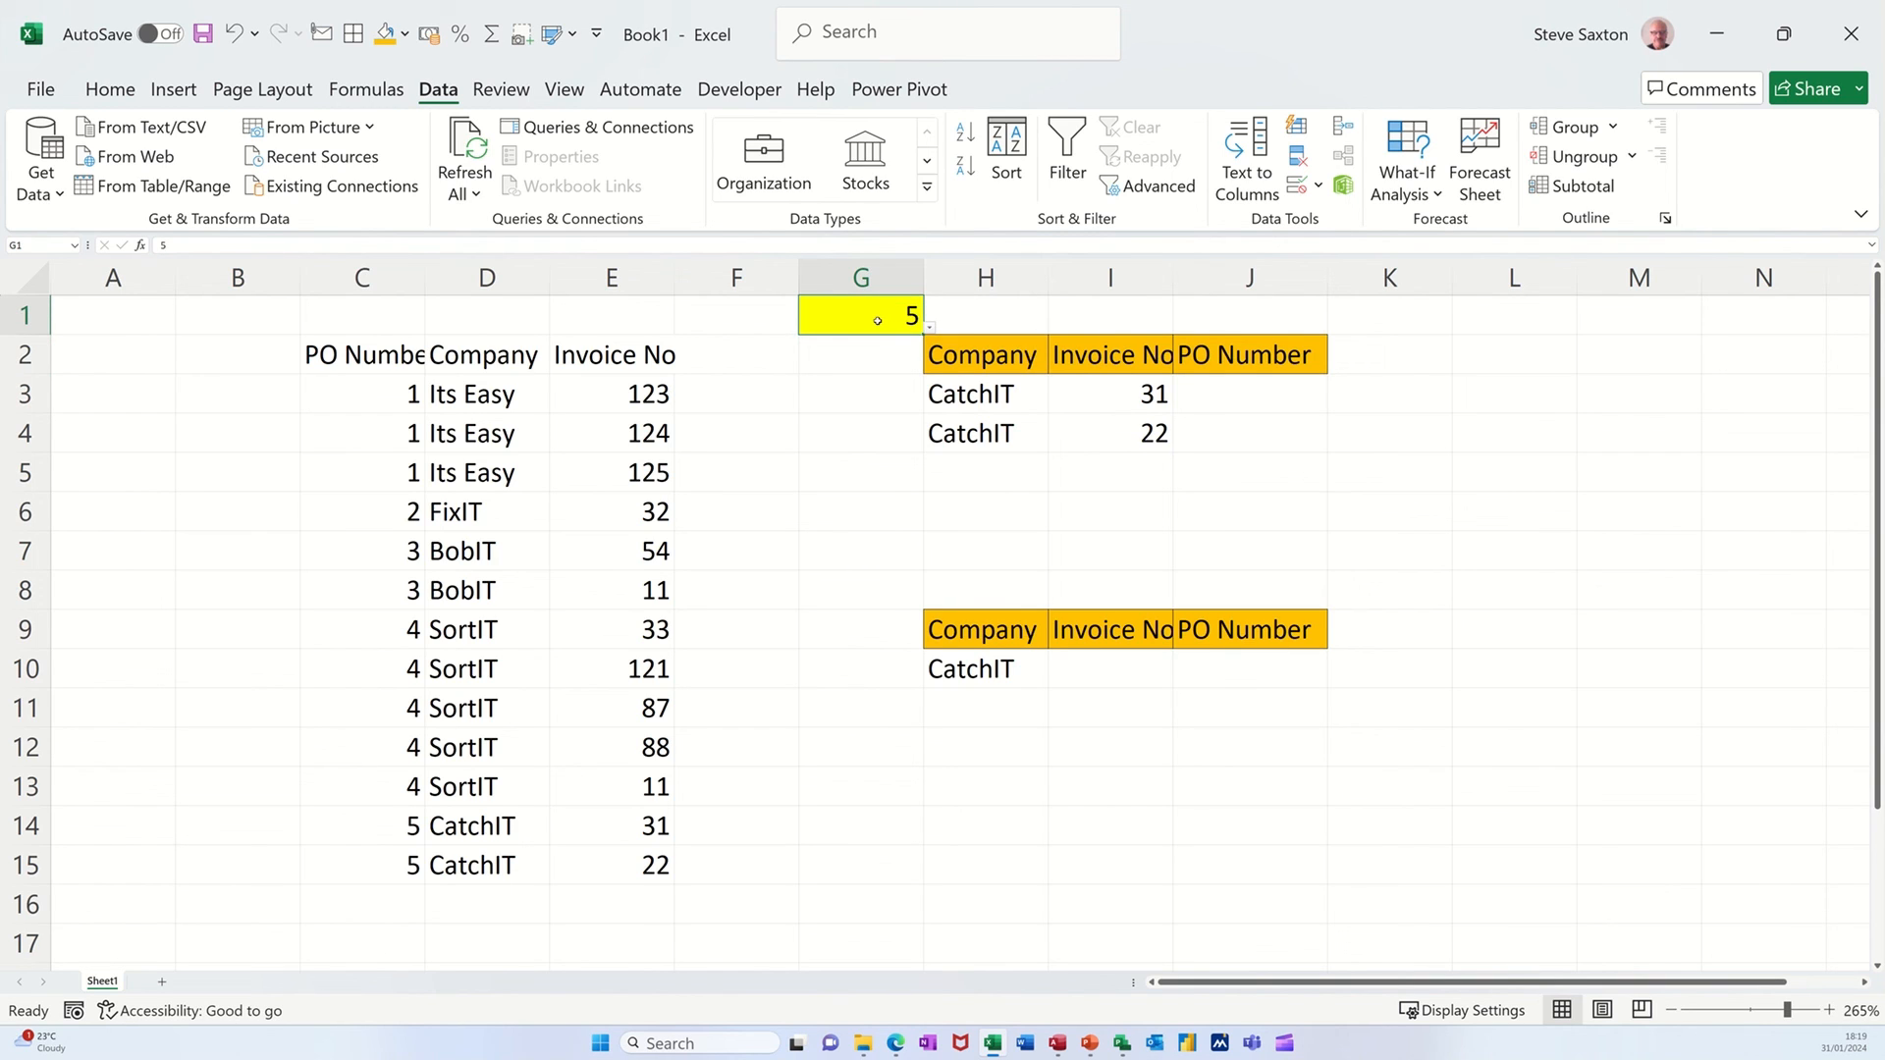
{"action": "type", "text": "2"}
{"action": "left_click", "coordinate": [875, 475]}
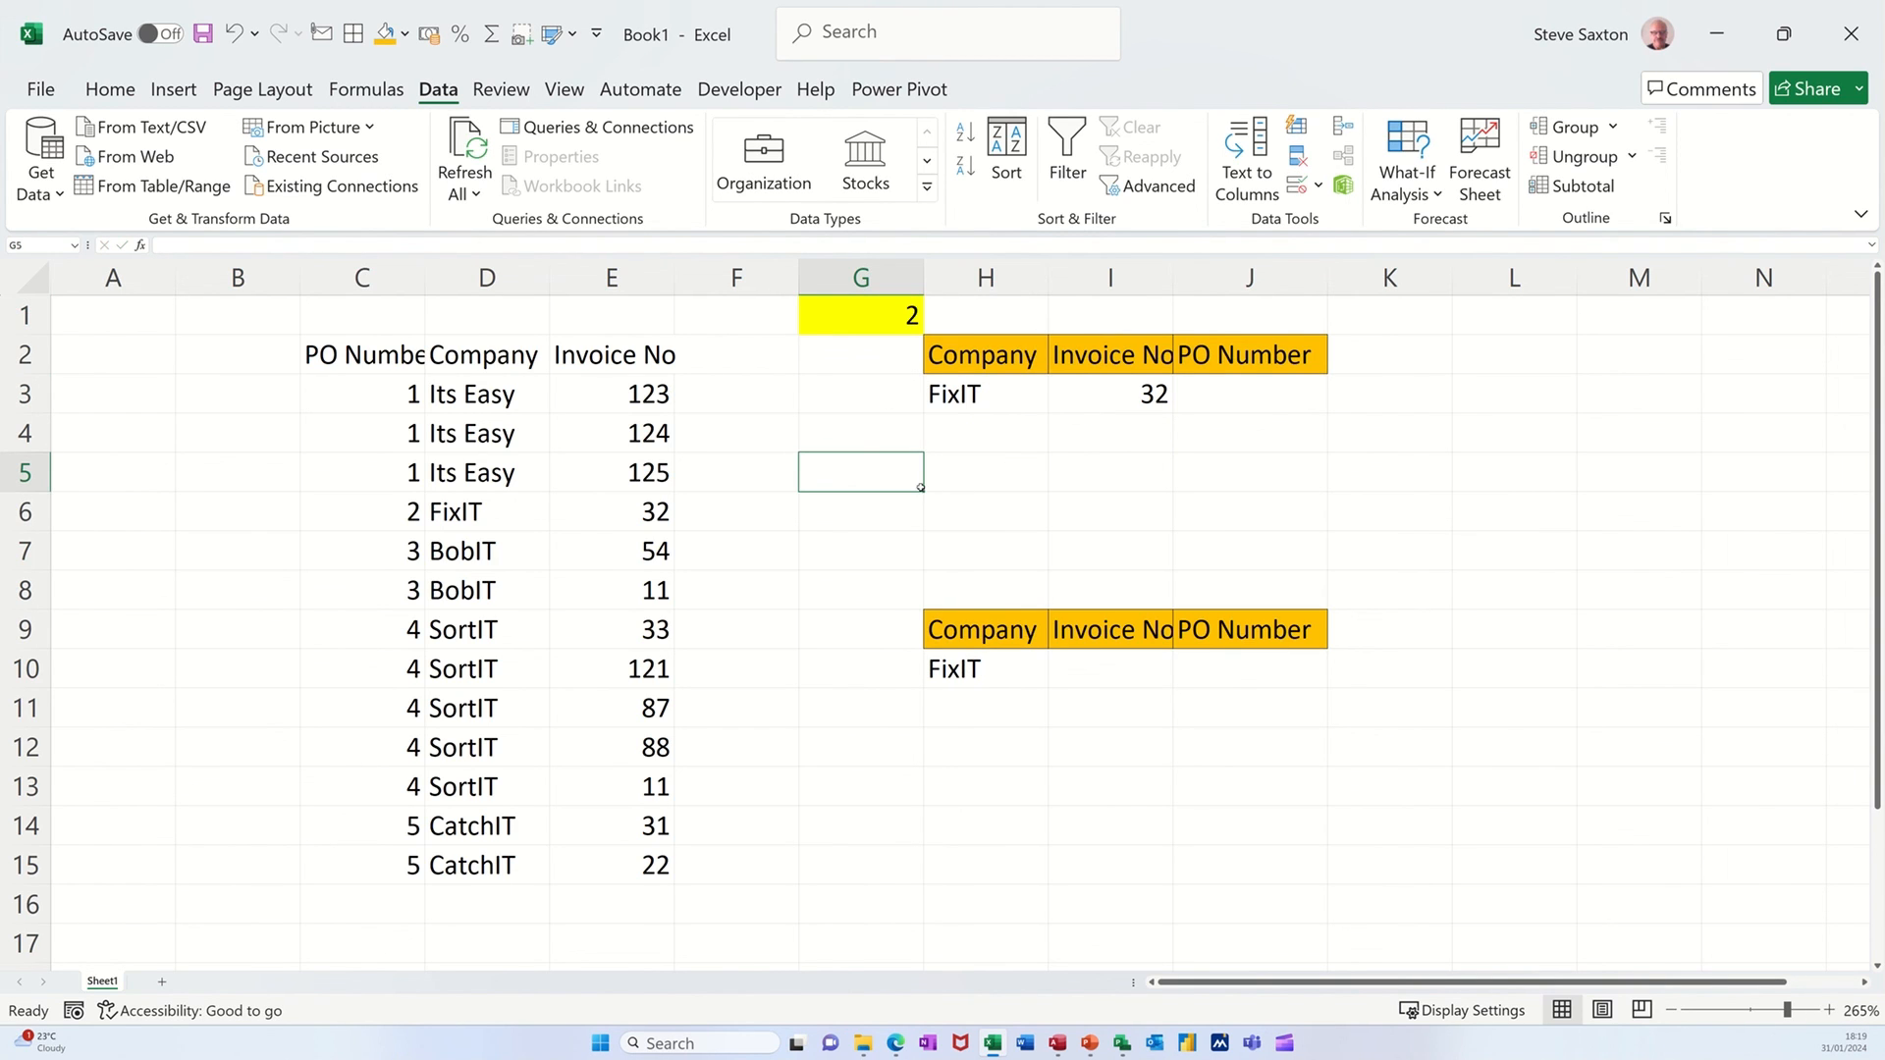